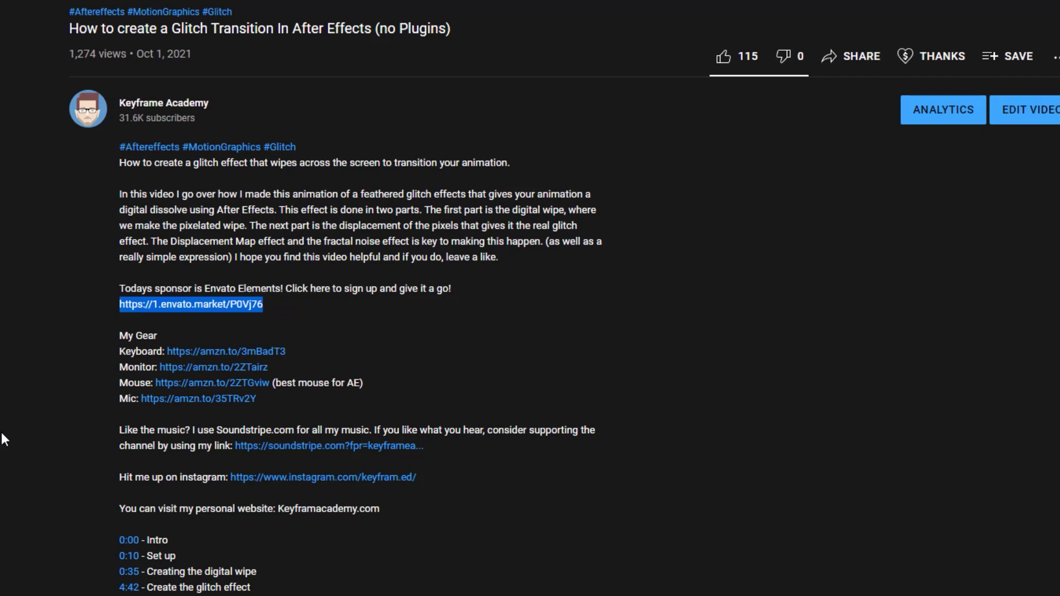
# - Open the Envato Elements sponsor link from the video description in a new tab
pyautogui.click(177, 304)
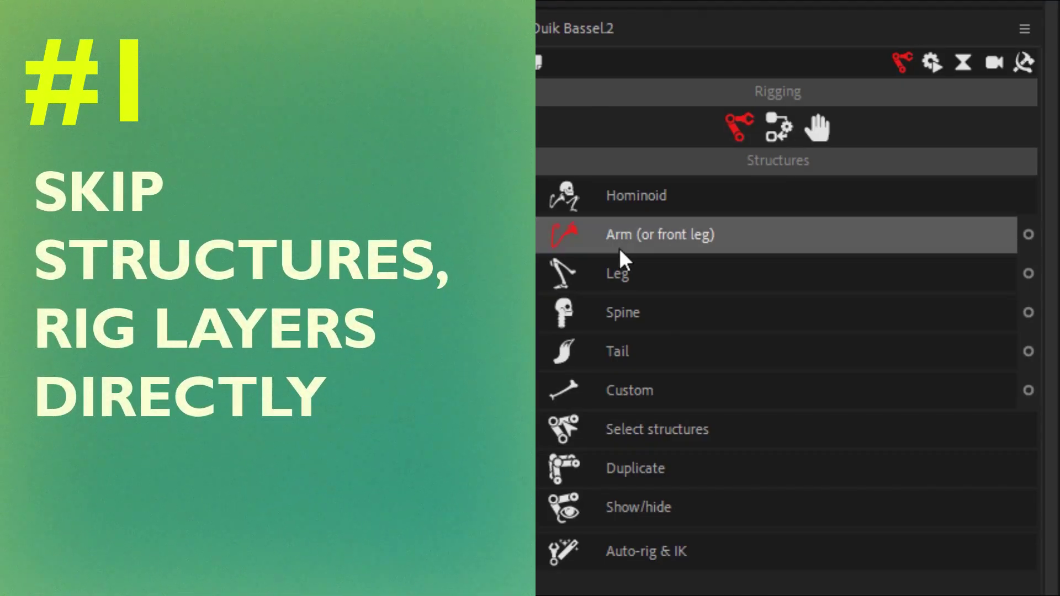
# - Show Duik's Links & constraints tools, raise the Arm 2 structure and solo the Forearm layer
pyautogui.click(778, 129)
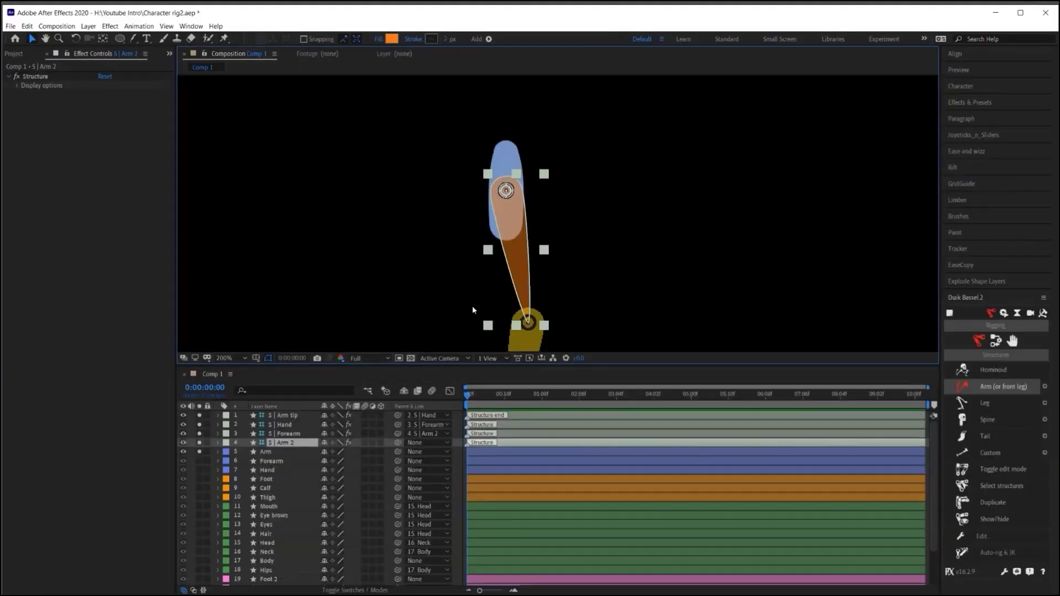
pyautogui.moveTo(512, 184); pyautogui.dragTo(512, 146)
pyautogui.click(269, 461)
pyautogui.click(199, 461)
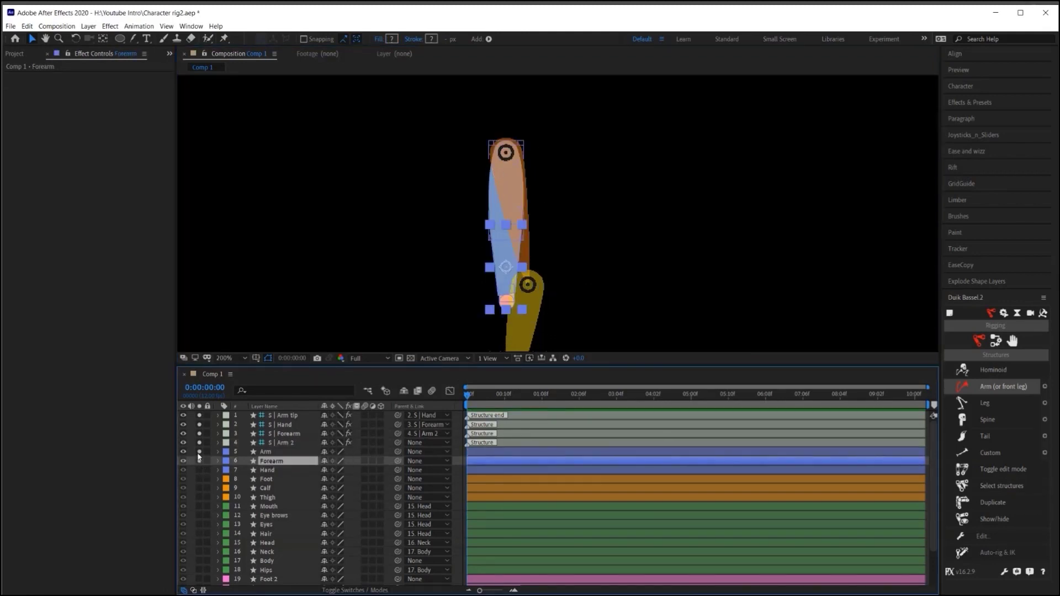
pyautogui.click(199, 452)
# - Parent Arm, Forearm and Hand to the S | Arm 2, S | Forearm and S | Hand structures
pyautogui.click(531, 286)
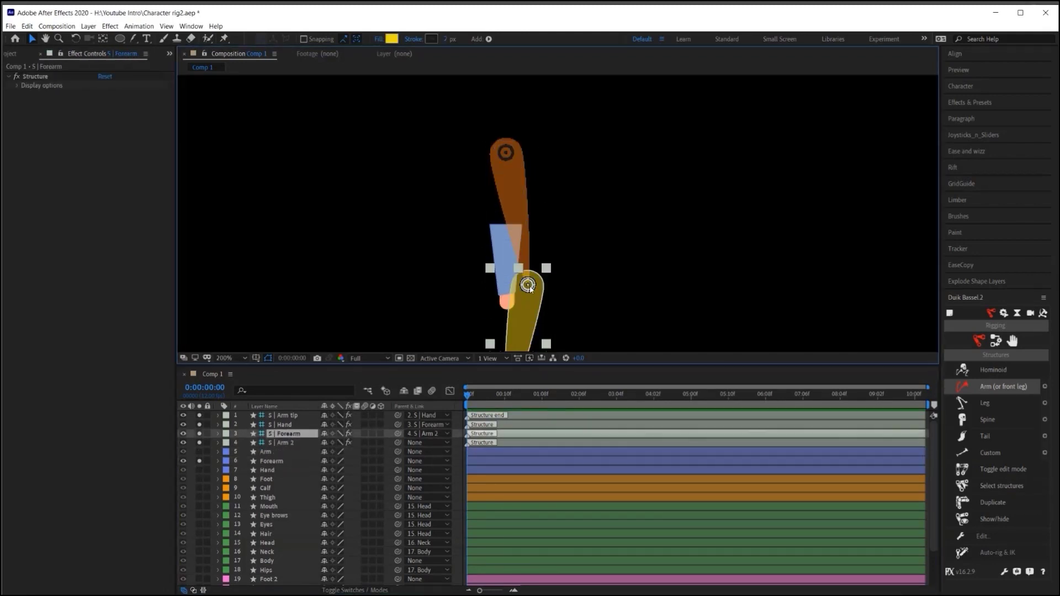
pyautogui.moveTo(397, 452); pyautogui.dragTo(317, 447)
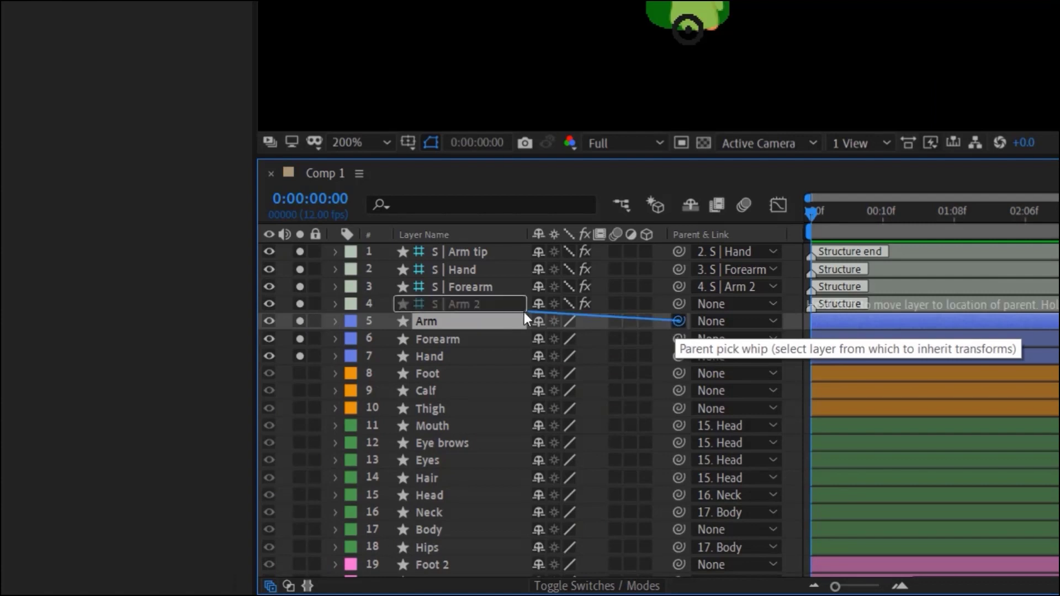
pyautogui.moveTo(525, 312); pyautogui.dragTo(498, 305)
pyautogui.moveTo(678, 338); pyautogui.dragTo(470, 287)
pyautogui.click(434, 358)
pyautogui.moveTo(678, 355); pyautogui.dragTo(474, 271)
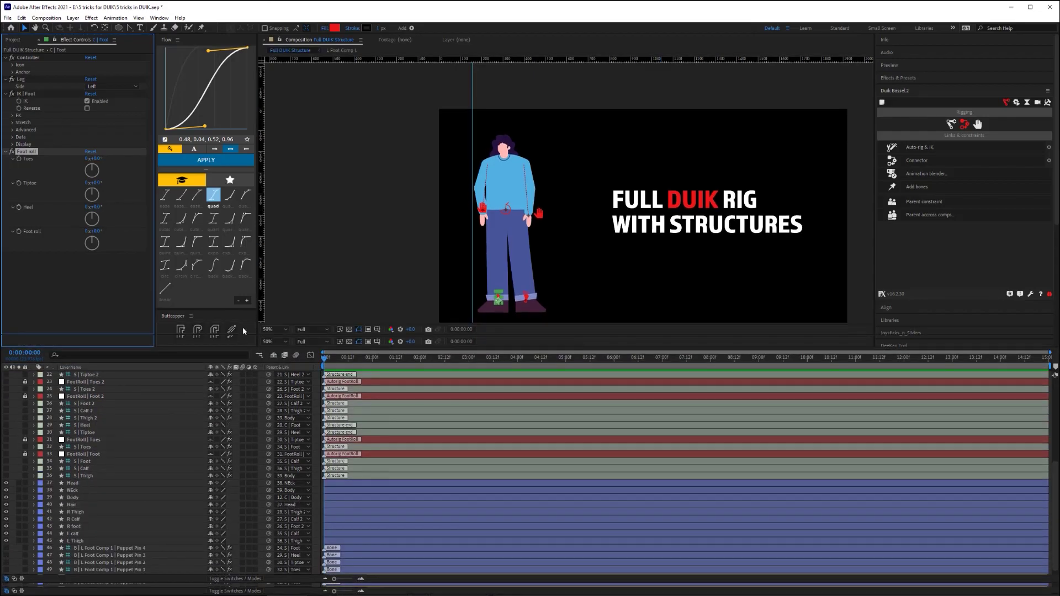
pyautogui.moveTo(243, 327); pyautogui.dragTo(258, 208)
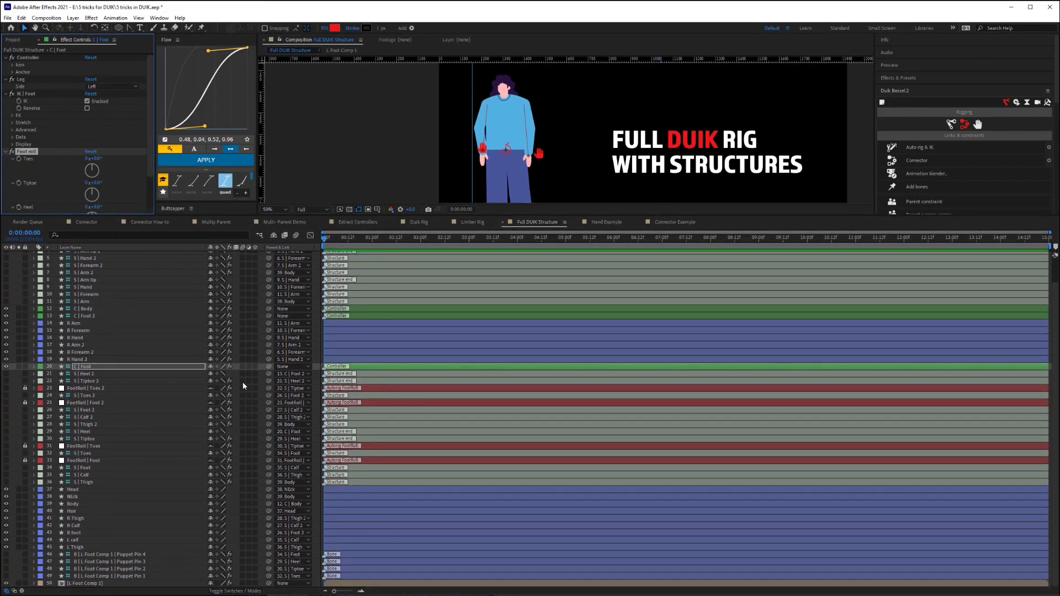
# - Auto-rig the right upper arm, forearm and hand with IK, then bend the elbow via the wrist controller
pyautogui.scroll(2, 243, 382)
pyautogui.scroll(-2, 243, 385)
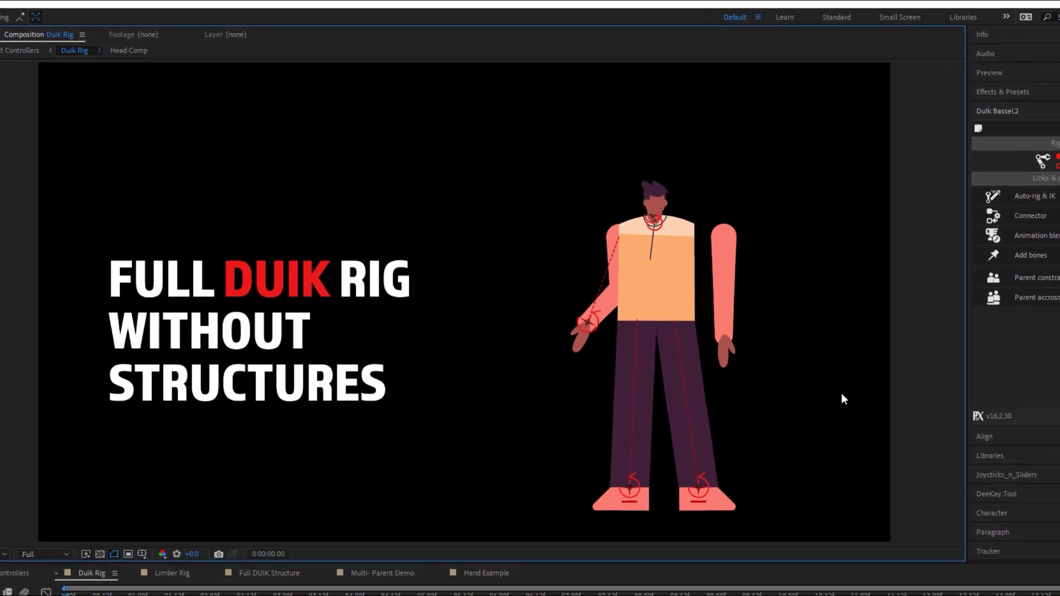
pyautogui.click(728, 253)
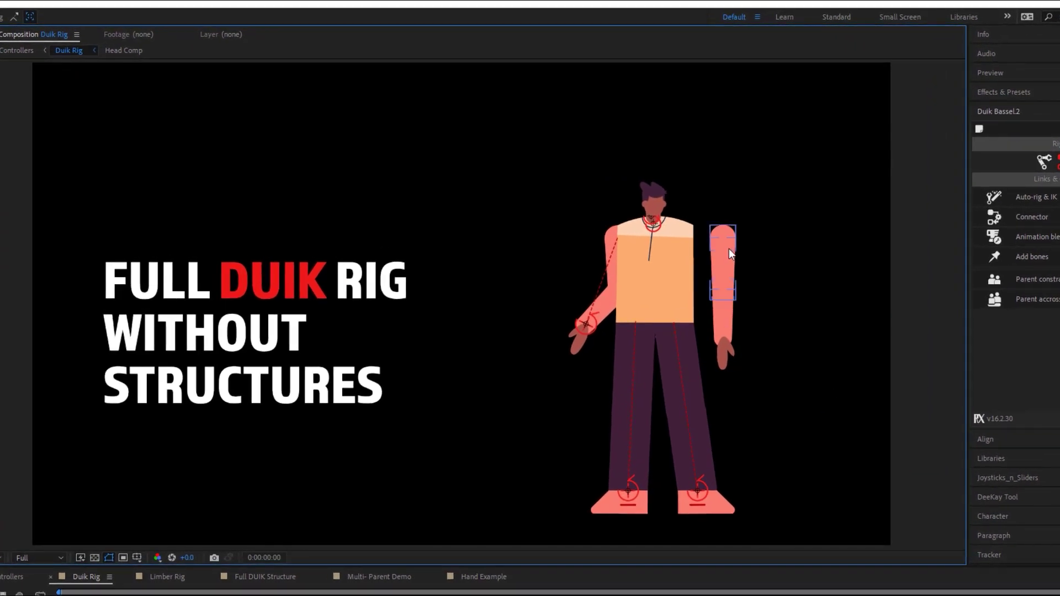
pyautogui.click(718, 310)
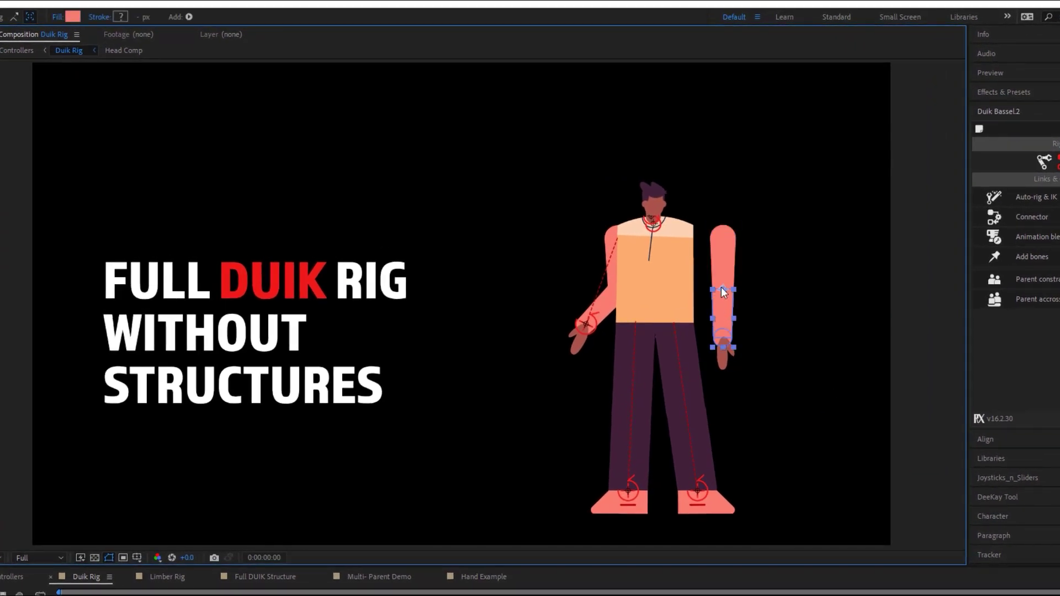
pyautogui.click(721, 353)
pyautogui.keyDown('shift'); pyautogui.click(726, 306); pyautogui.keyUp('shift')
pyautogui.keyDown('shift'); pyautogui.click(729, 256); pyautogui.keyUp('shift')
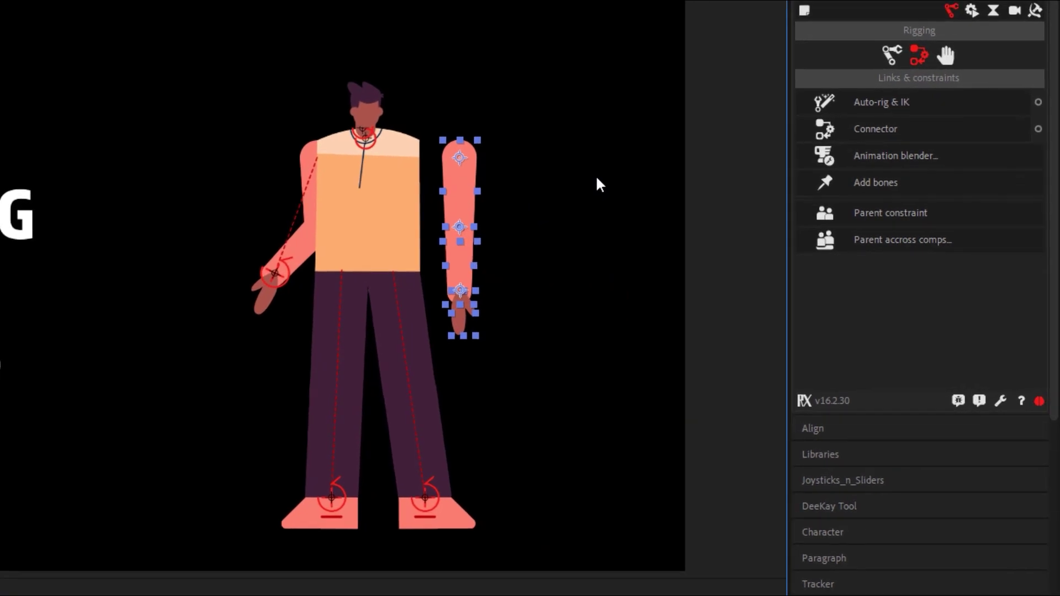
pyautogui.click(880, 100)
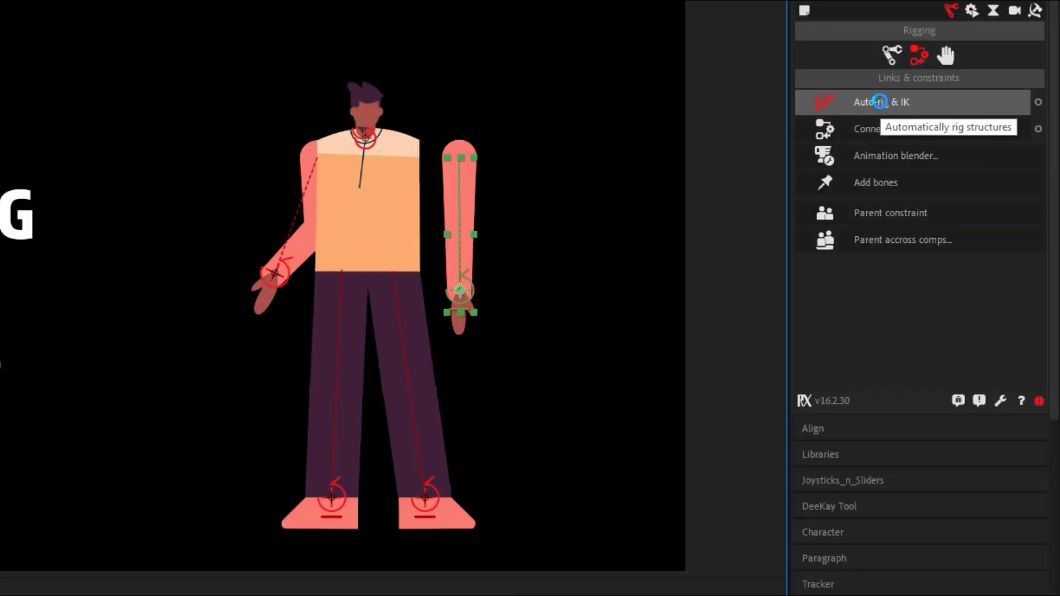
pyautogui.moveTo(461, 289); pyautogui.dragTo(478, 269)
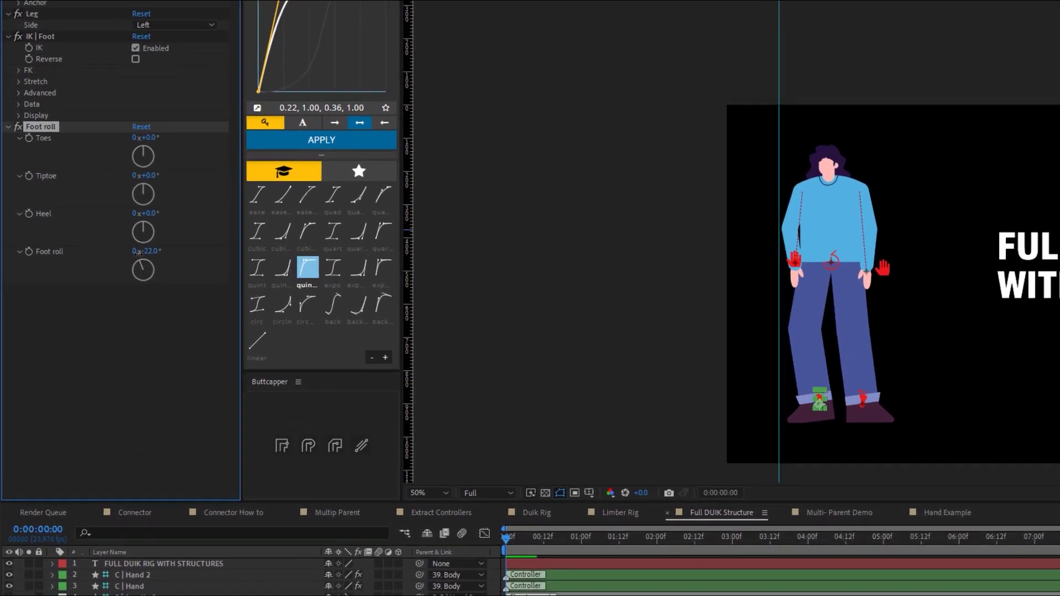
# - Adjust Foot roll on the structured character and pose the unstructured rig's right arm
pyautogui.moveTo(93, 232); pyautogui.dragTo(88, 234)
pyautogui.moveTo(139, 255); pyautogui.dragTo(149, 272)
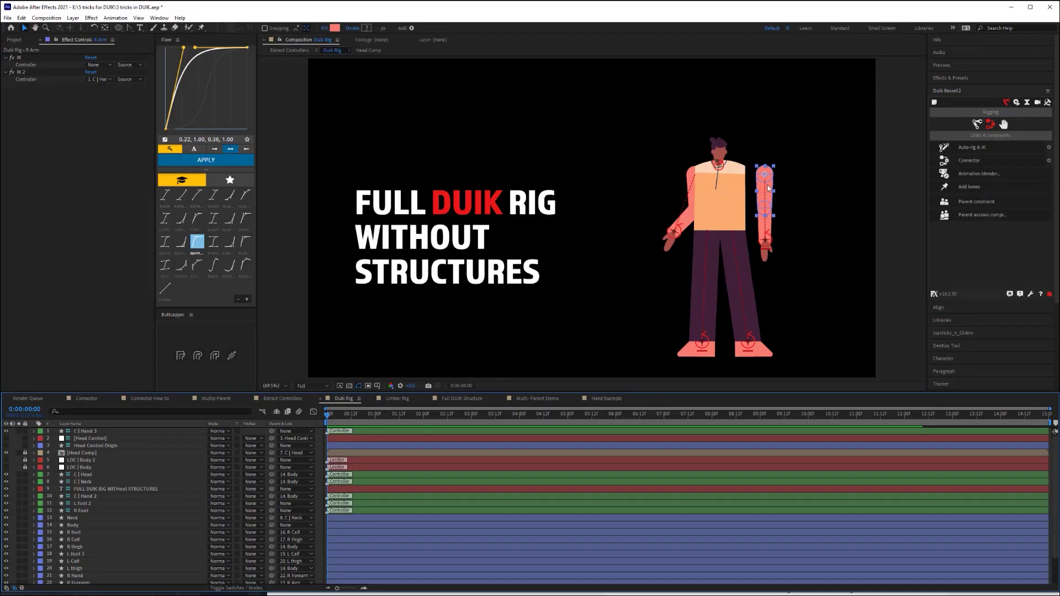
pyautogui.moveTo(768, 176); pyautogui.dragTo(745, 177)
# - Parent the C | Hand 3 controller to the 14. Body layer
pyautogui.scroll(-2, 166, 546)
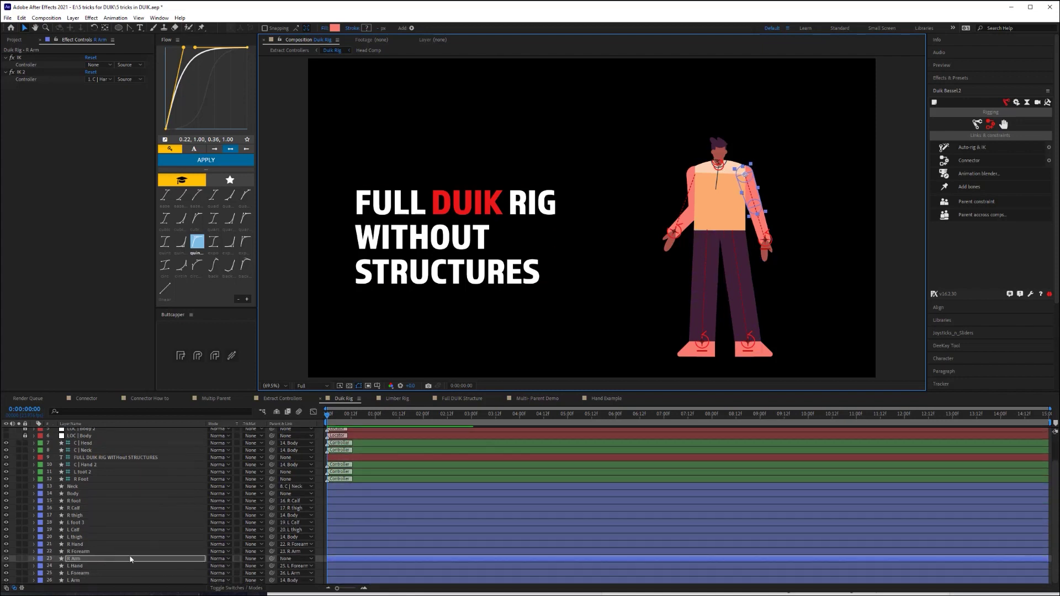
pyautogui.click(292, 559)
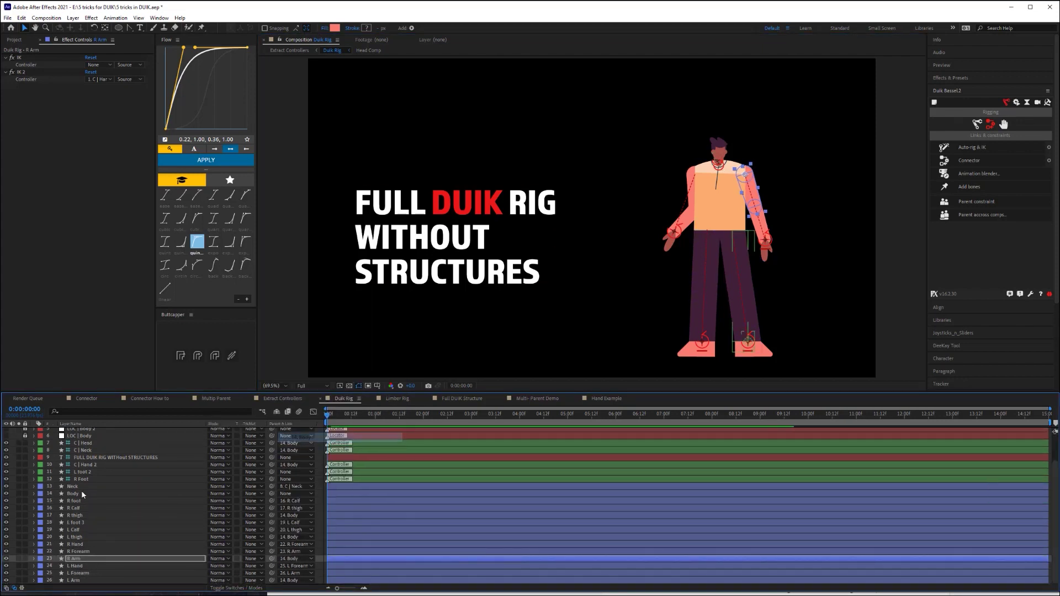
pyautogui.press('Escape')
pyautogui.scroll(2, 147, 482)
pyautogui.click(199, 431)
pyautogui.click(290, 431)
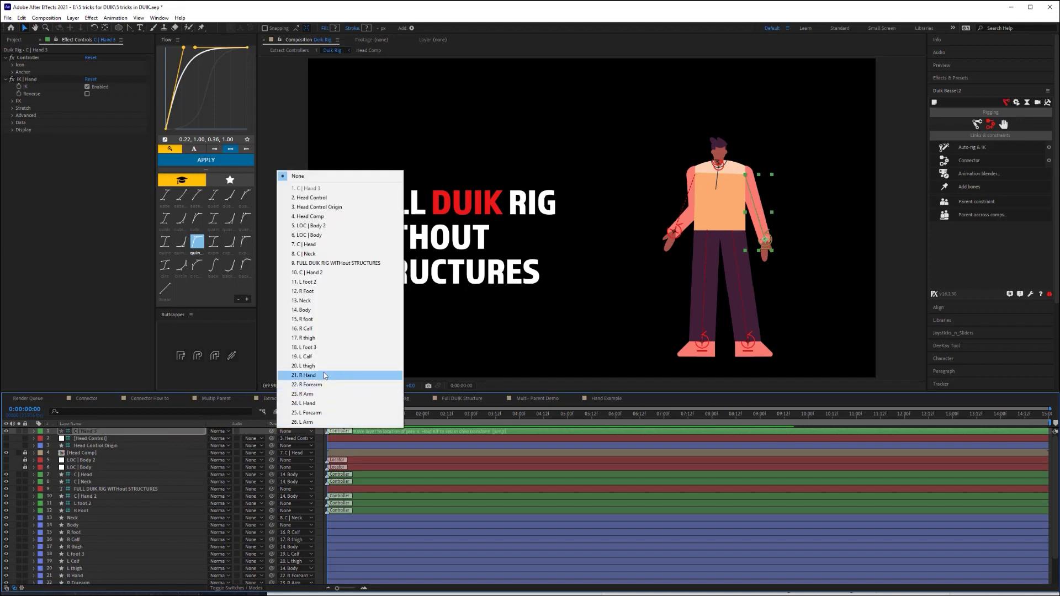
pyautogui.click(301, 309)
# - Lower Body so the character squats, and select the FULL DUIK RIG WITHOUT STRUCTURES title layer
pyautogui.moveTo(720, 220)
pyautogui.mouseDown()
pyautogui.moveTo(721, 254)
pyautogui.moveTo(726, 237)
pyautogui.mouseUp()
pyautogui.scroll(-2, 459, 487)
pyautogui.scroll(2, 458, 487)
pyautogui.scroll(-2, 457, 489)
pyautogui.scroll(2, 457, 489)
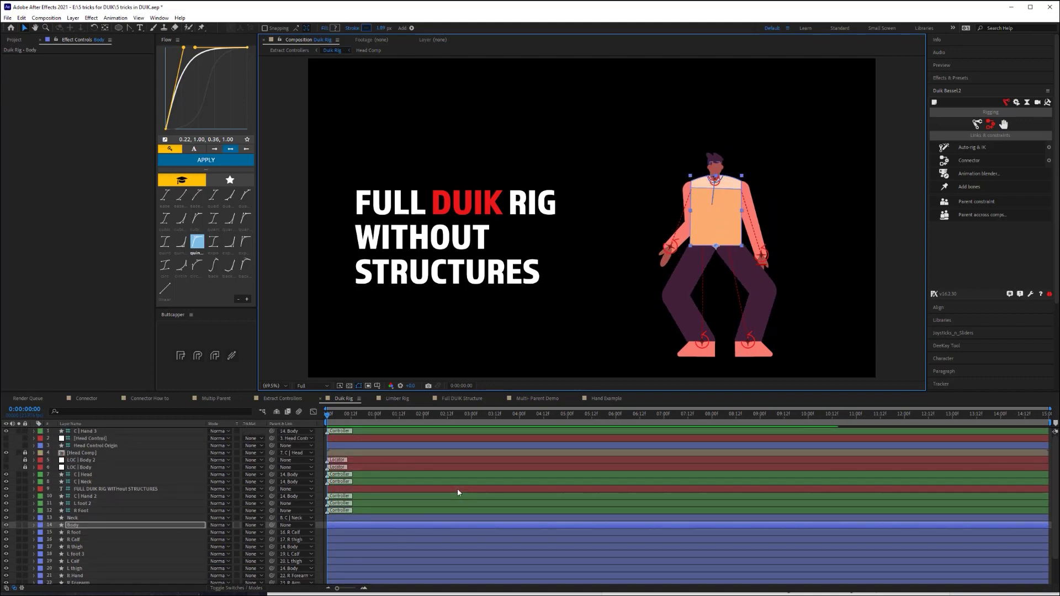
pyautogui.keyDown('ctrl'); pyautogui.click(457, 489); pyautogui.keyUp('ctrl')
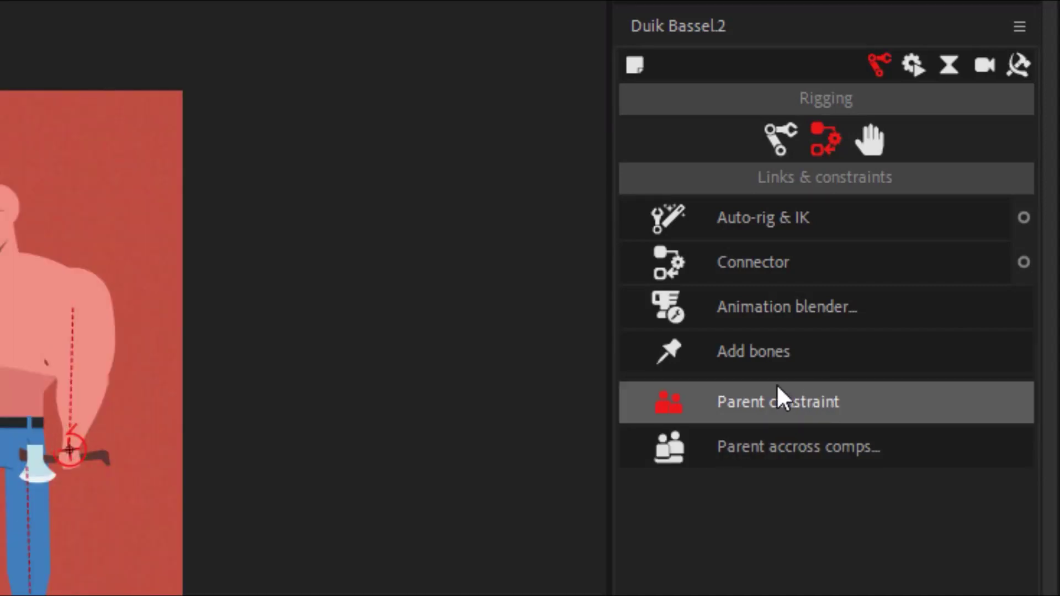
# - Apply Duik's Parent constraint to the selected layer
pyautogui.click(763, 423)
pyautogui.click(741, 416)
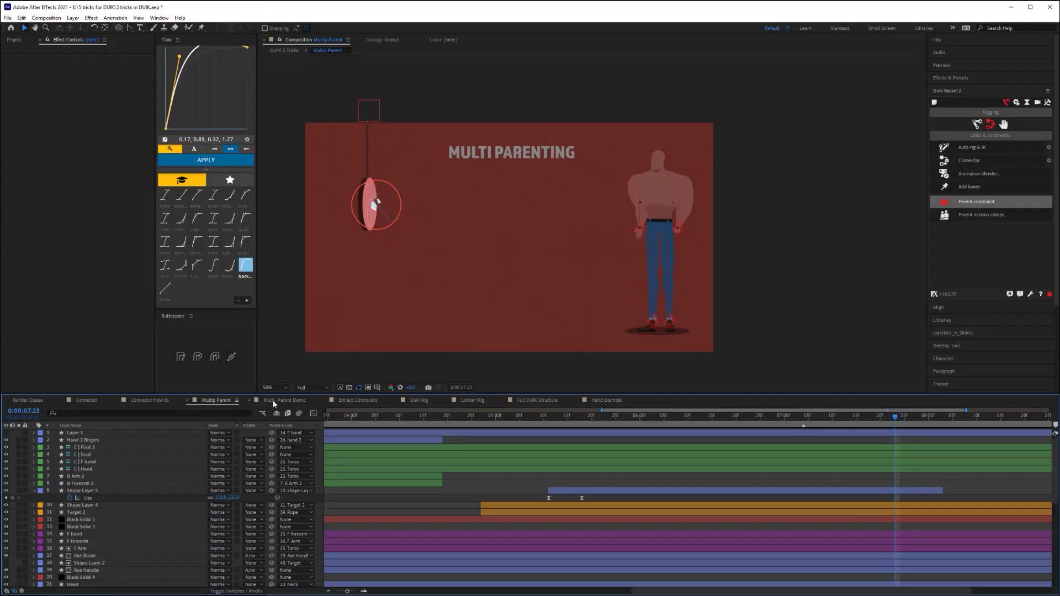
# - In the Multi-Parent Demo comp, try the ball between both hands and preview the hand animation
pyautogui.click(274, 400)
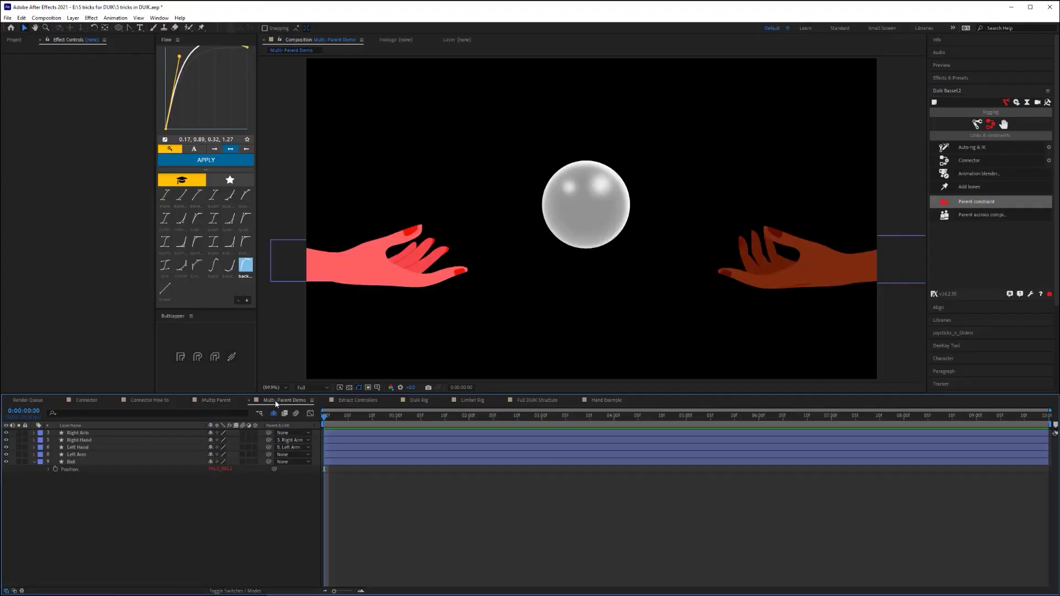
pyautogui.click(361, 283)
pyautogui.click(799, 274)
pyautogui.click(601, 225)
pyautogui.moveTo(600, 226); pyautogui.dragTo(424, 241)
pyautogui.moveTo(496, 180); pyautogui.dragTo(597, 237)
pyautogui.click(410, 498)
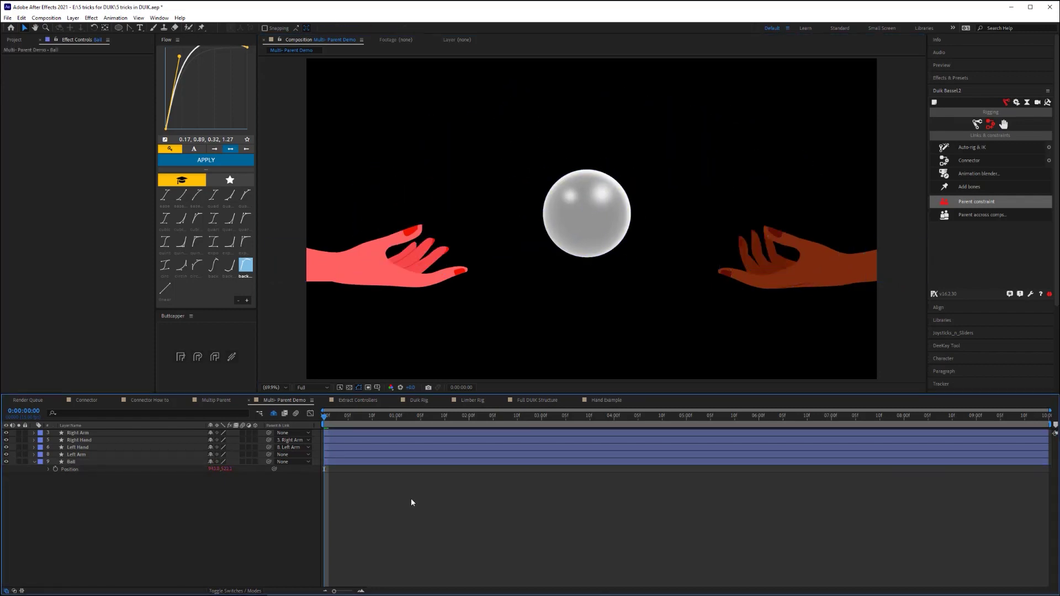
pyautogui.press('space')
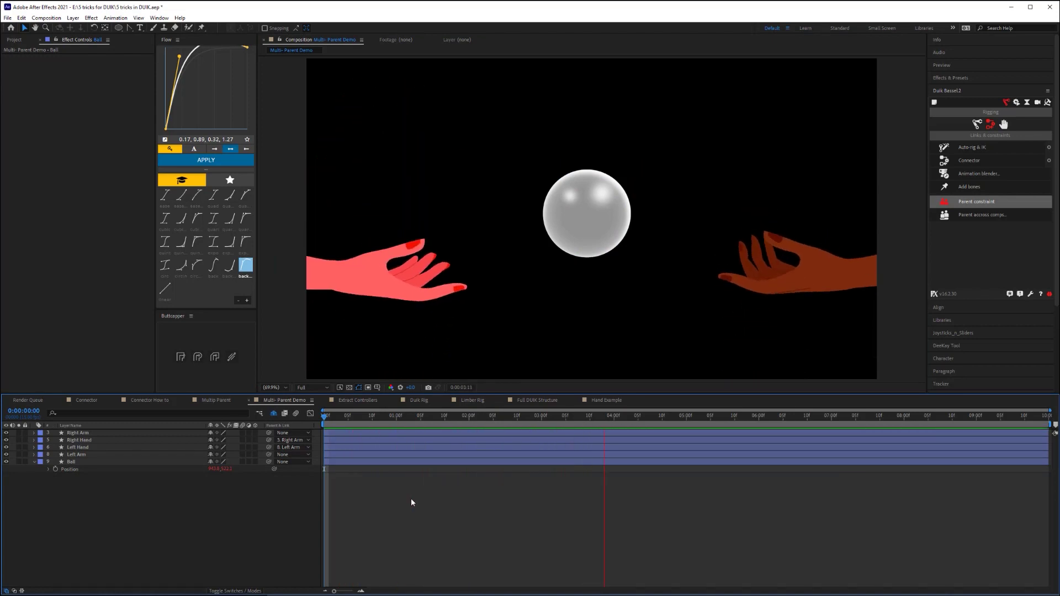
pyautogui.click(595, 221)
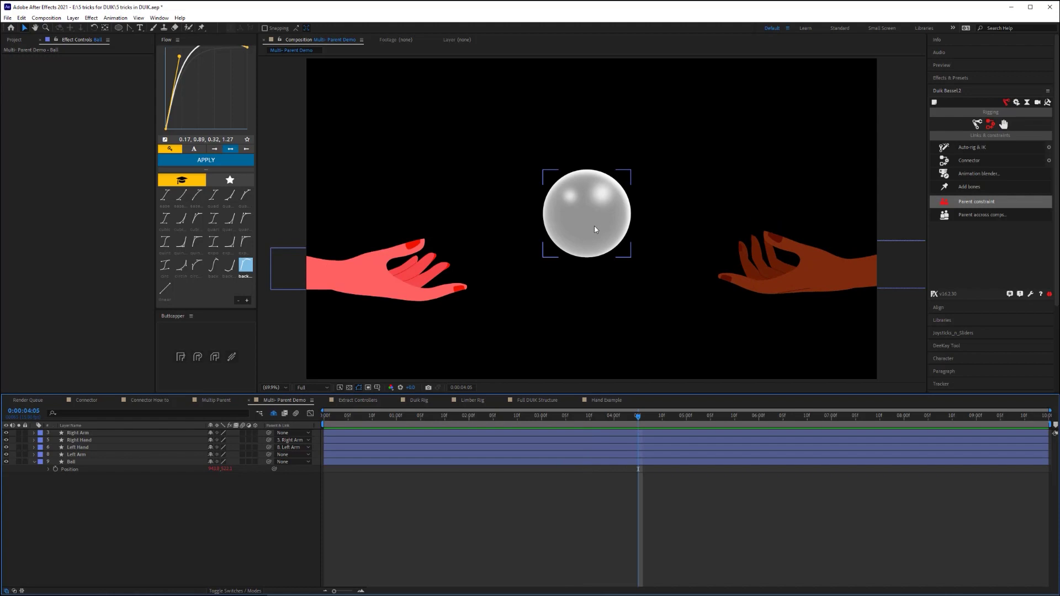
pyautogui.click(599, 305)
pyautogui.press('Home')
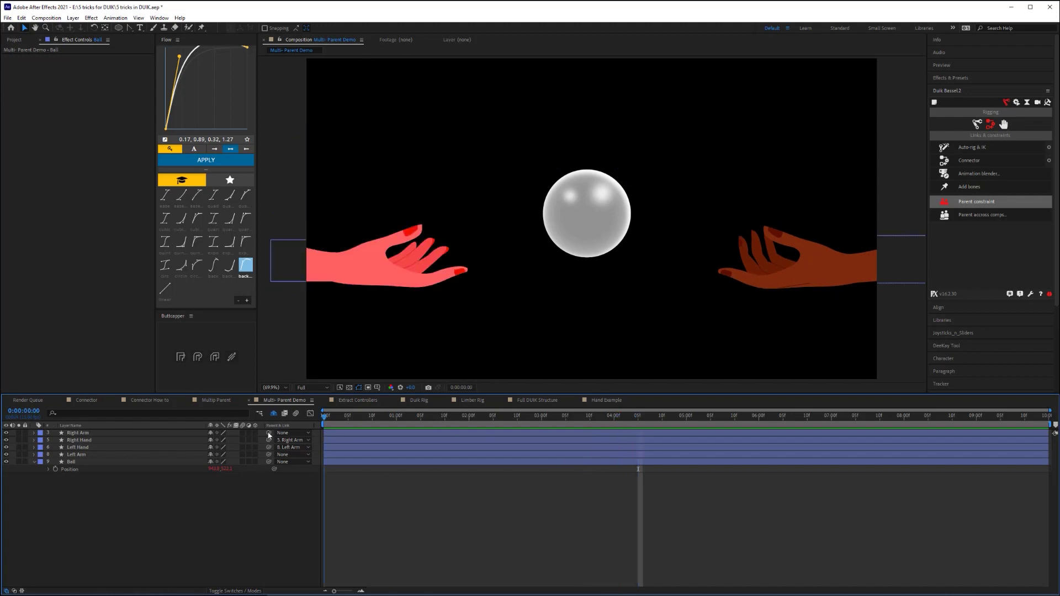
# - Move the ball into the pink left hand and add a Parent constraint to it
pyautogui.click(597, 218)
pyautogui.moveTo(598, 217); pyautogui.dragTo(424, 245)
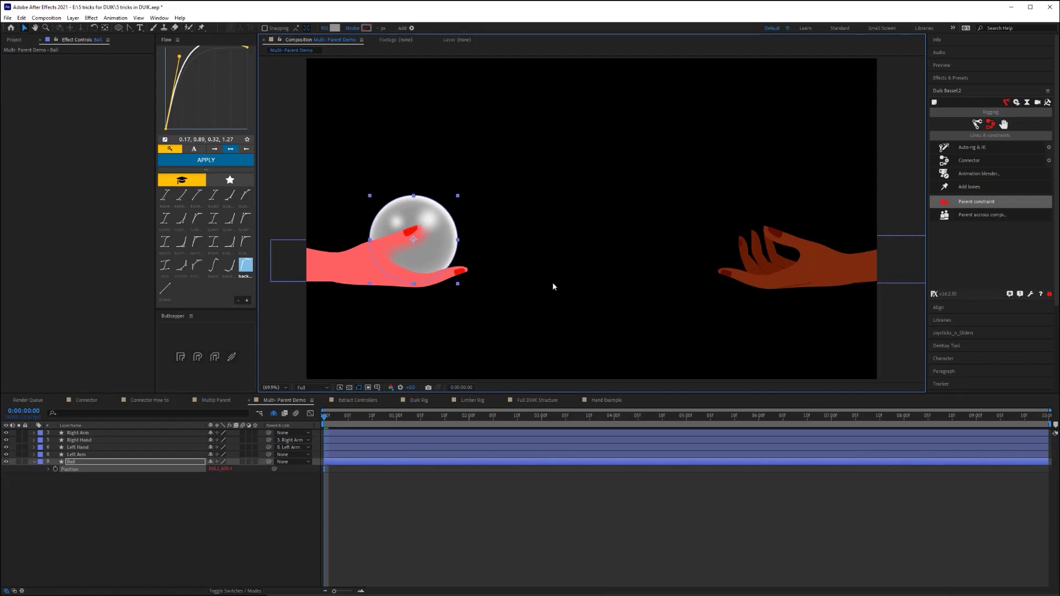
pyautogui.click(978, 202)
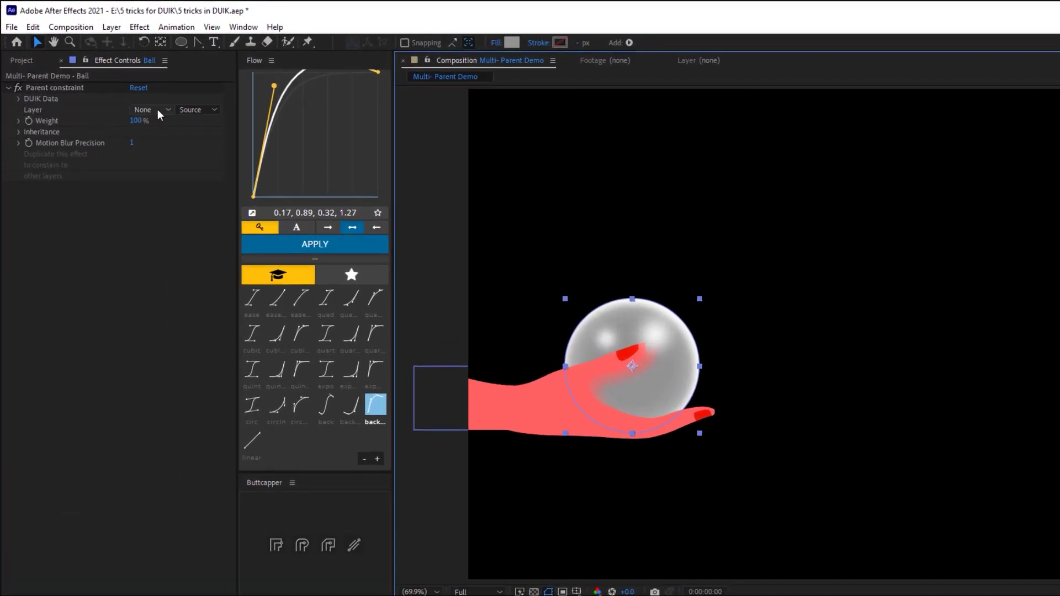
# - Constrain the ball to 6. Left Hand with the constraint Weight set to 100%
pyautogui.click(158, 110)
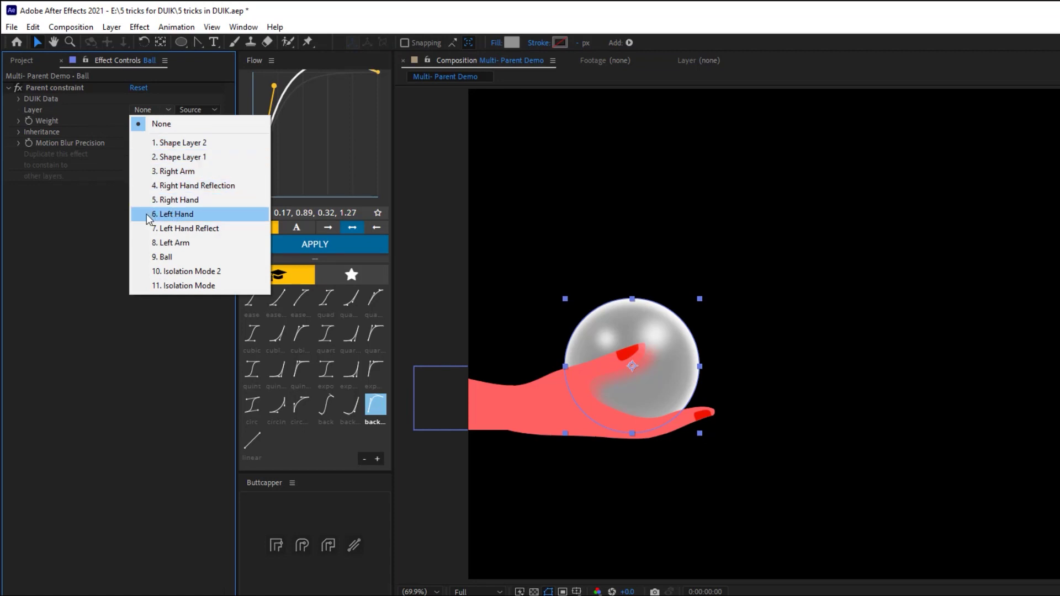
pyautogui.click(190, 219)
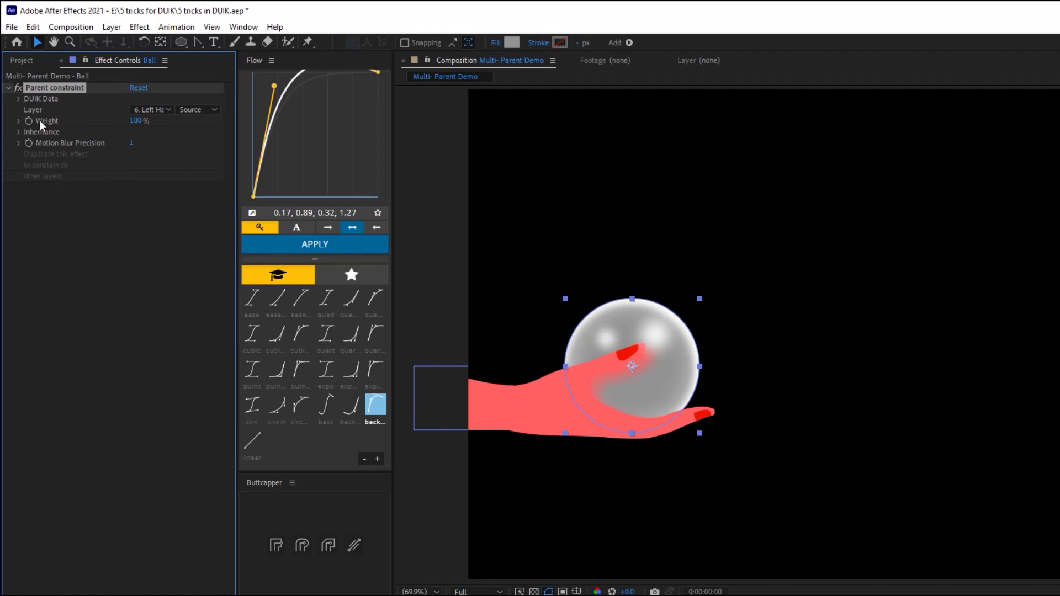
pyautogui.moveTo(136, 121); pyautogui.dragTo(72, 120)
pyautogui.click(138, 120)
pyautogui.write('100')
pyautogui.press('Return')
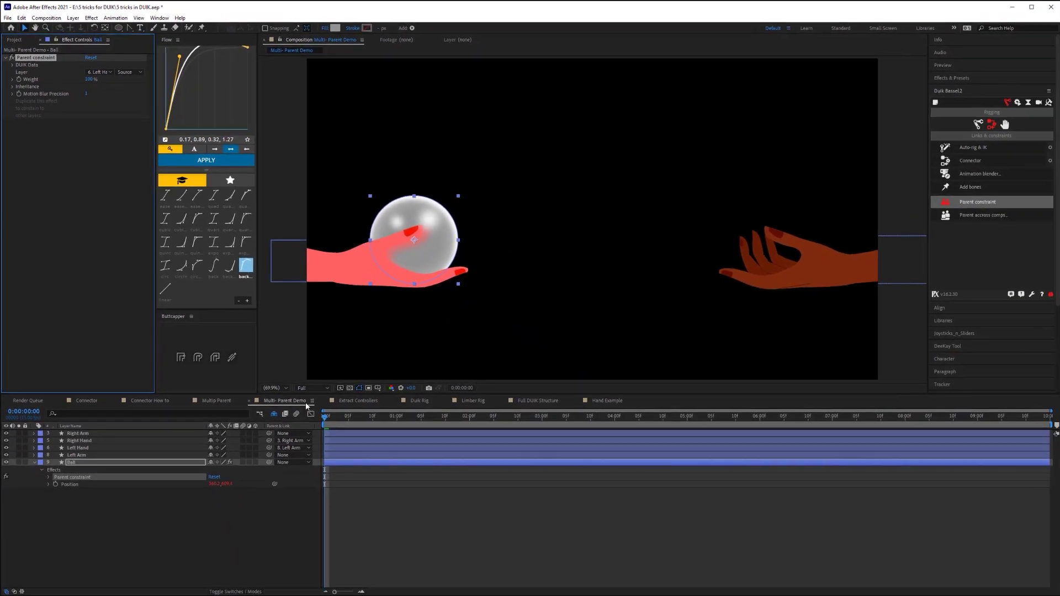
# - Keyframe the Parent constraint Weight to drop to 0% two frames after 0:00:01:02
pyautogui.moveTo(428, 541); pyautogui.dragTo(452, 541)
pyautogui.moveTo(358, 421); pyautogui.dragTo(407, 422)
pyautogui.moveTo(405, 421); pyautogui.dragTo(408, 421)
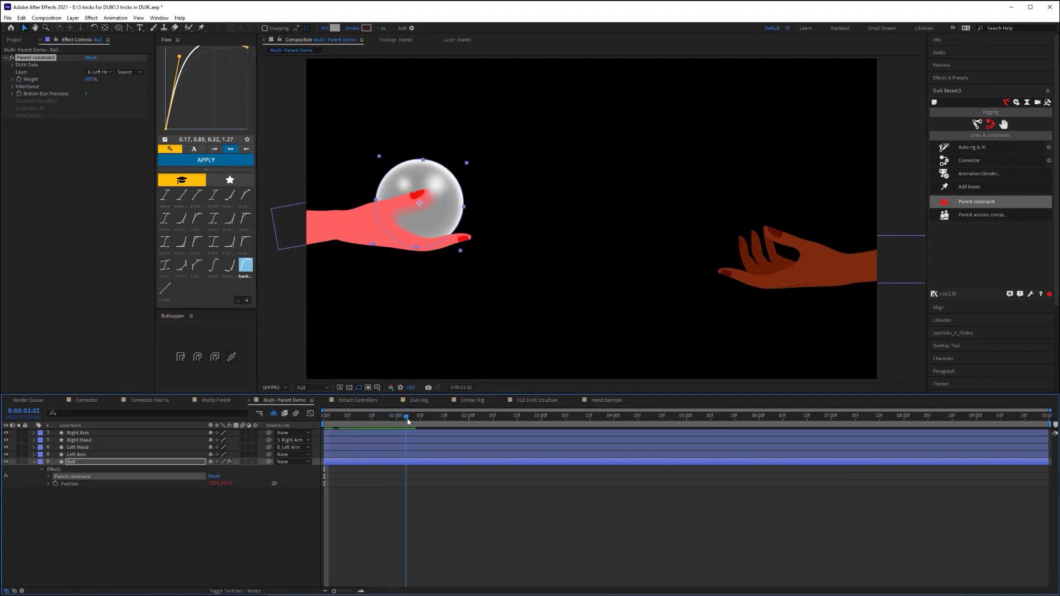
pyautogui.click(20, 80)
pyautogui.press('pagedown')
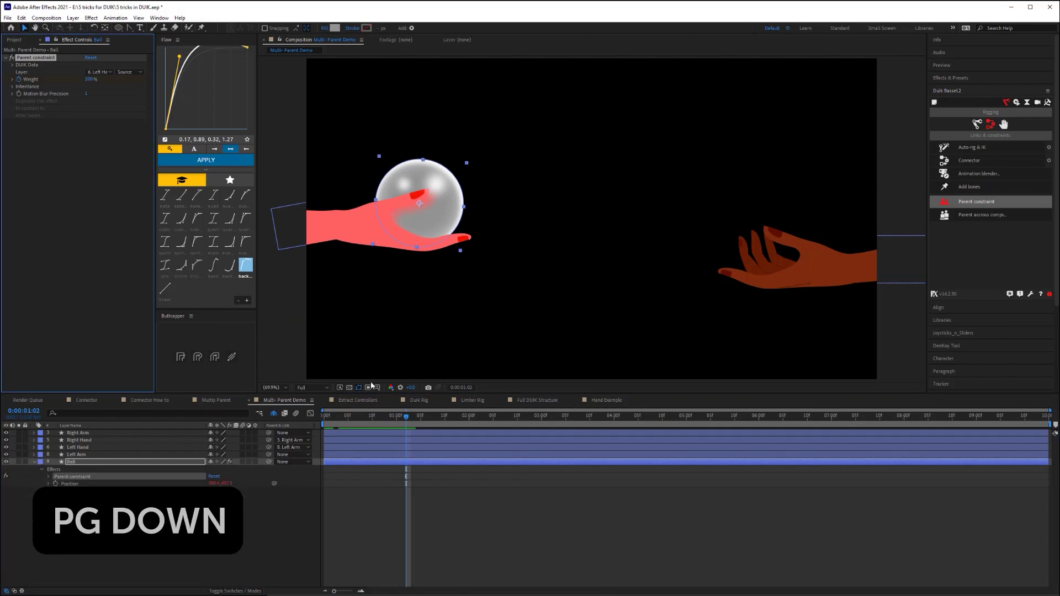
pyautogui.press('pagedown')
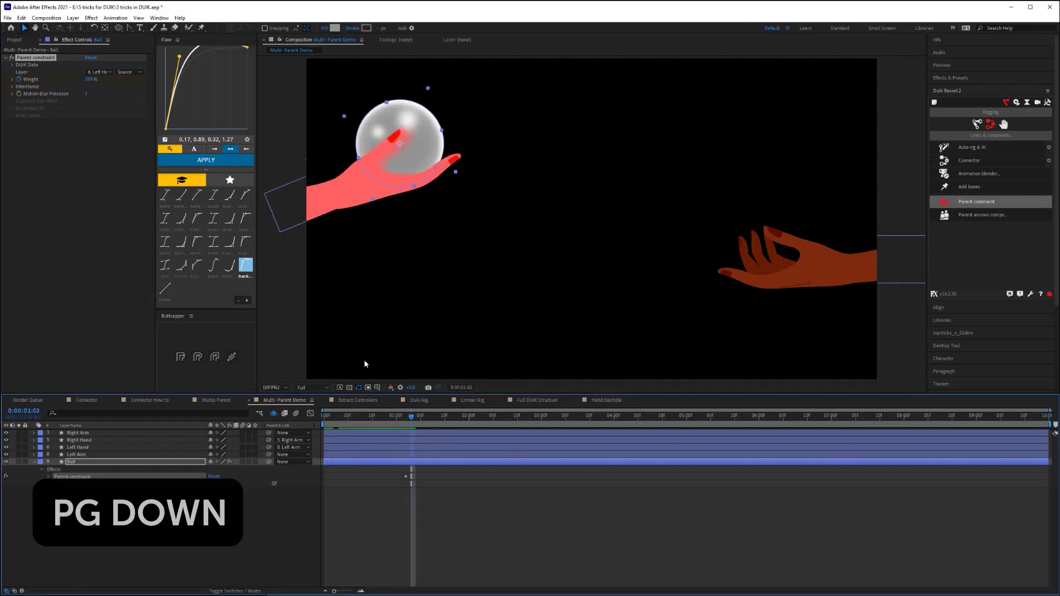
pyautogui.click(91, 79)
pyautogui.write('0')
pyautogui.press('Return')
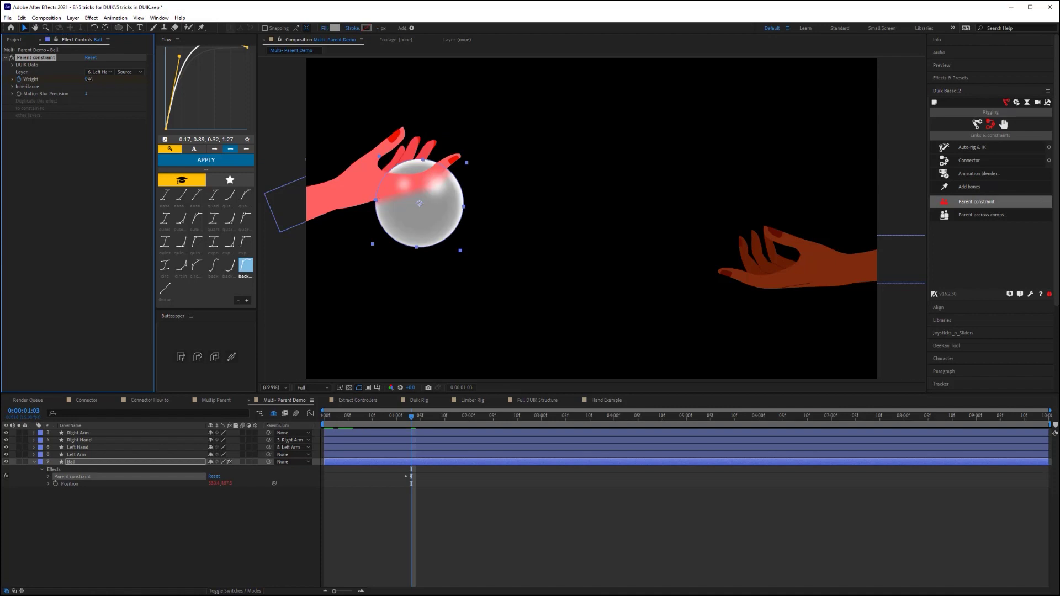
pyautogui.moveTo(413, 420); pyautogui.dragTo(403, 417)
# - Keyframe the ball's Position into the brown hand at 2:00, raised high at 1:08
pyautogui.press('p')
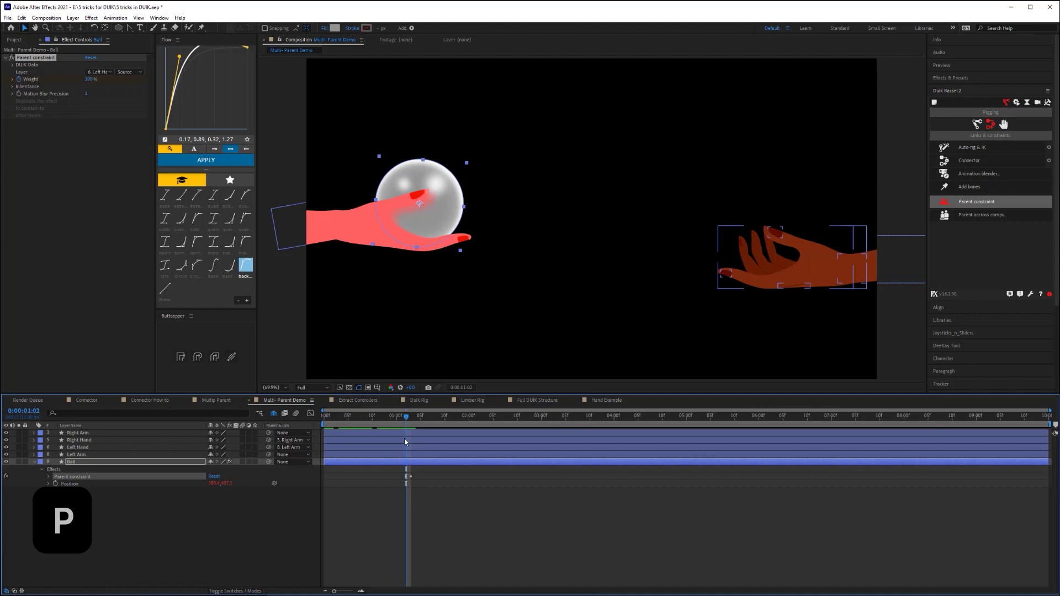
pyautogui.click(69, 486)
pyautogui.press('p')
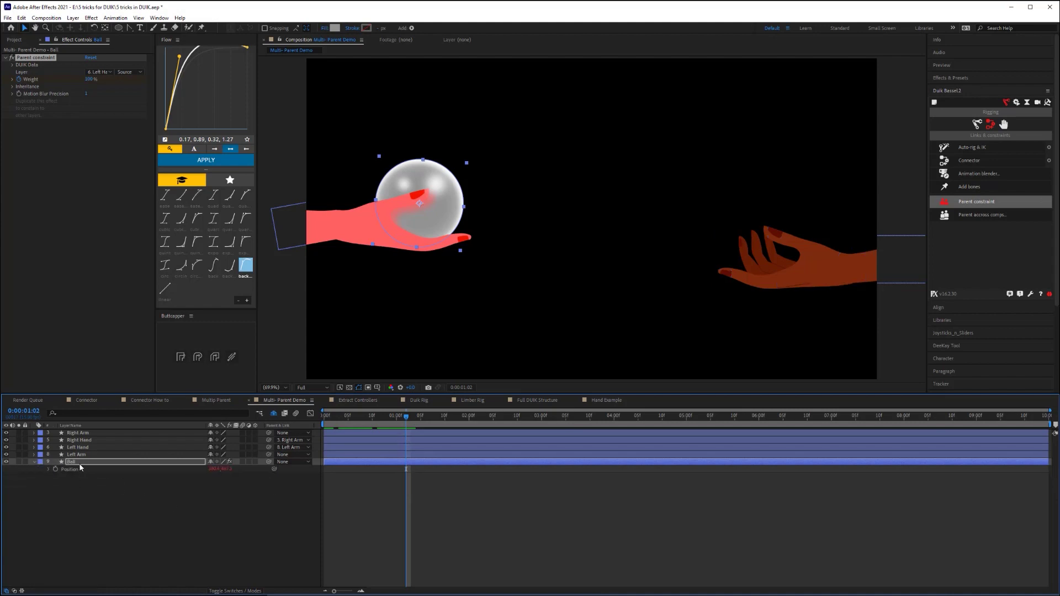
pyautogui.click(56, 469)
pyautogui.moveTo(408, 422); pyautogui.dragTo(468, 426)
pyautogui.moveTo(416, 197); pyautogui.dragTo(775, 241)
pyautogui.click(438, 416)
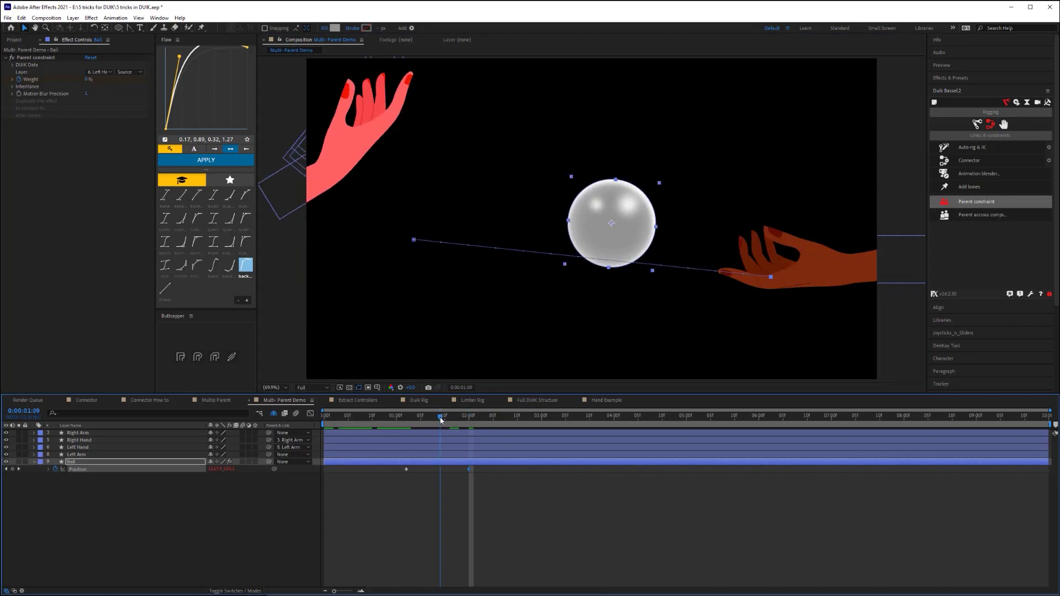
pyautogui.moveTo(610, 237); pyautogui.dragTo(710, 135)
# - Curve the ball's motion path and boost the middle keyframe's speed in the speed graph
pyautogui.click(130, 28)
pyautogui.click(491, 480)
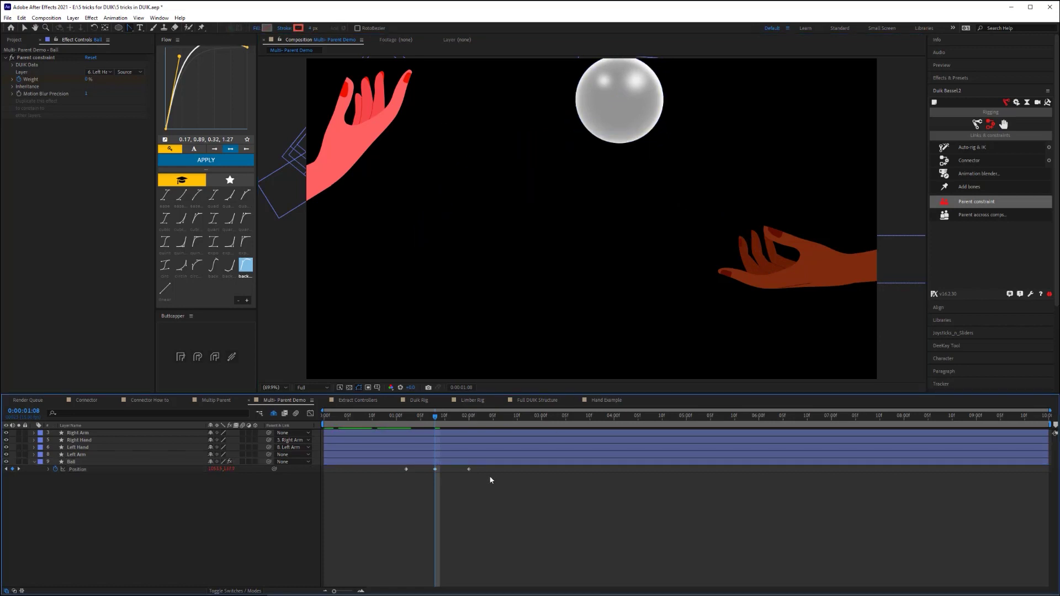
pyautogui.moveTo(491, 480); pyautogui.dragTo(373, 468)
pyautogui.hotkey('shift', 'F3')
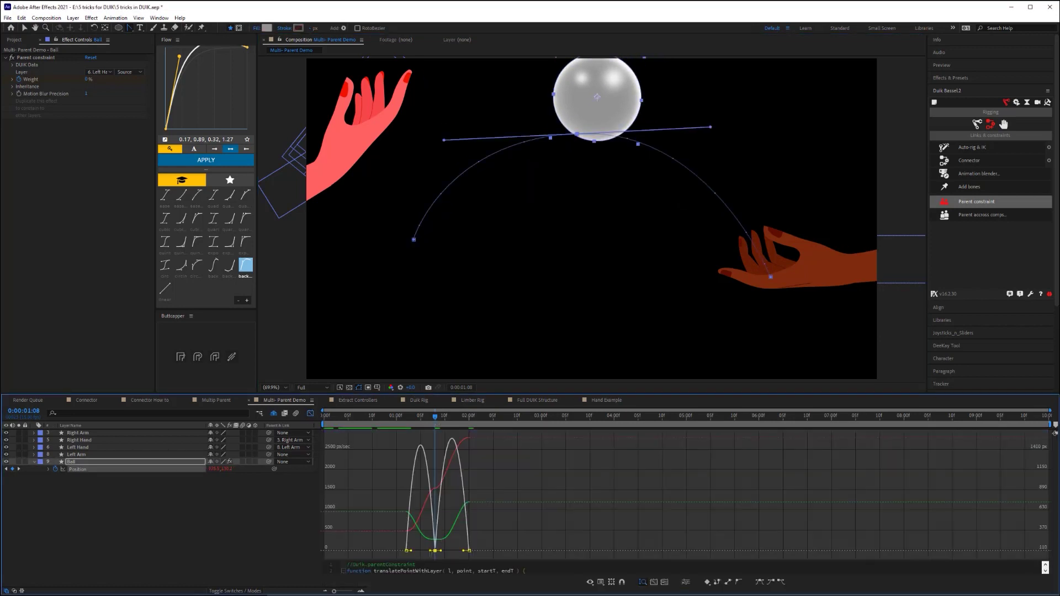
pyautogui.rightClick(436, 551)
pyautogui.moveTo(435, 550); pyautogui.dragTo(436, 511)
pyautogui.click(407, 420)
pyautogui.moveTo(407, 425); pyautogui.dragTo(435, 421)
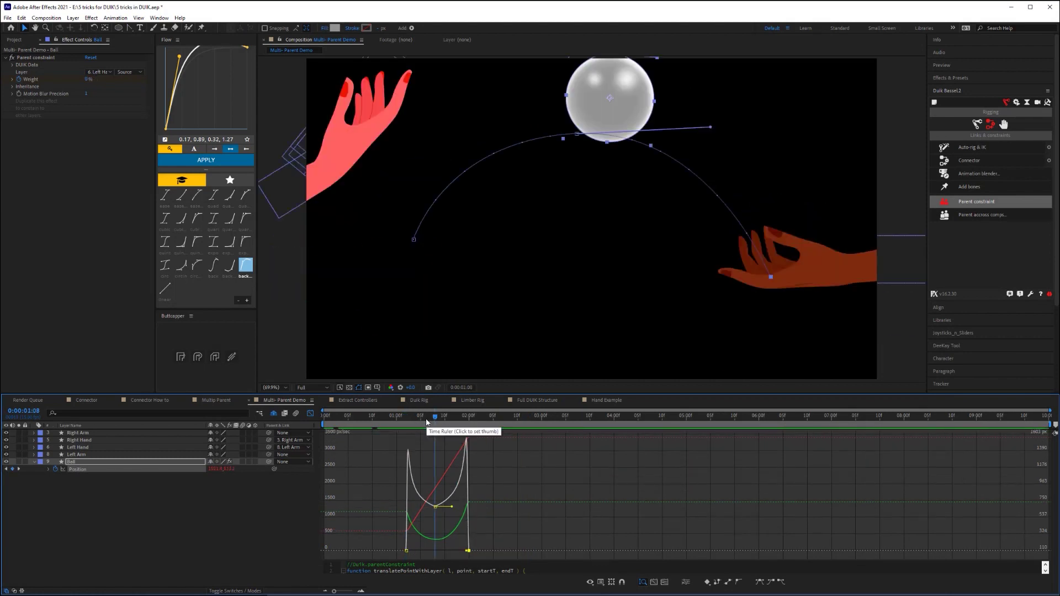
pyautogui.hotkey('shift', 'F3')
pyautogui.click(357, 486)
pyautogui.click(90, 461)
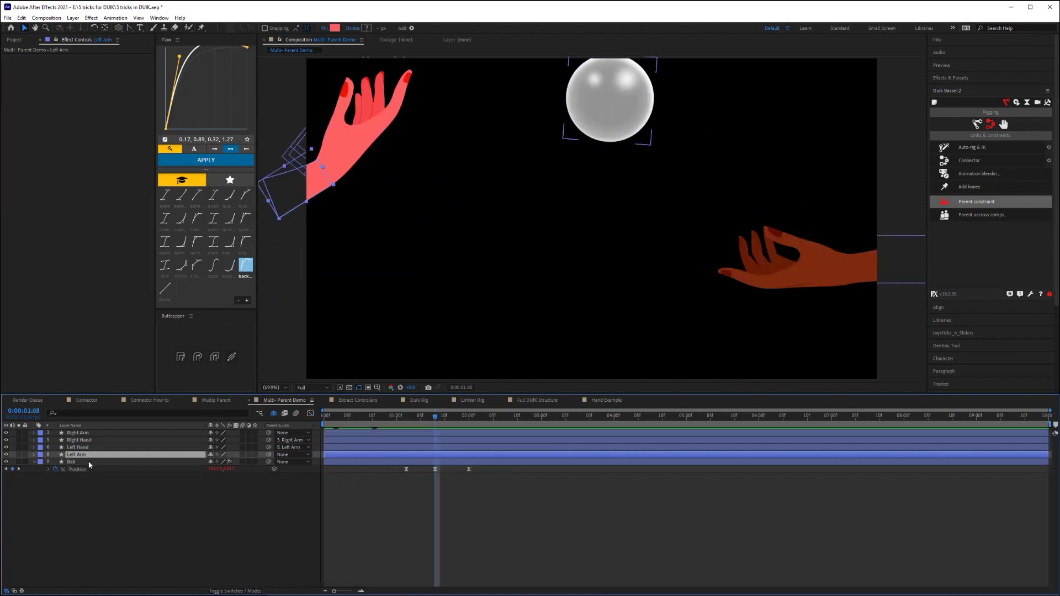
# - Add a second Parent constraint targeting 5. Right Hand, then scrub and play back the catch
pyautogui.click(977, 202)
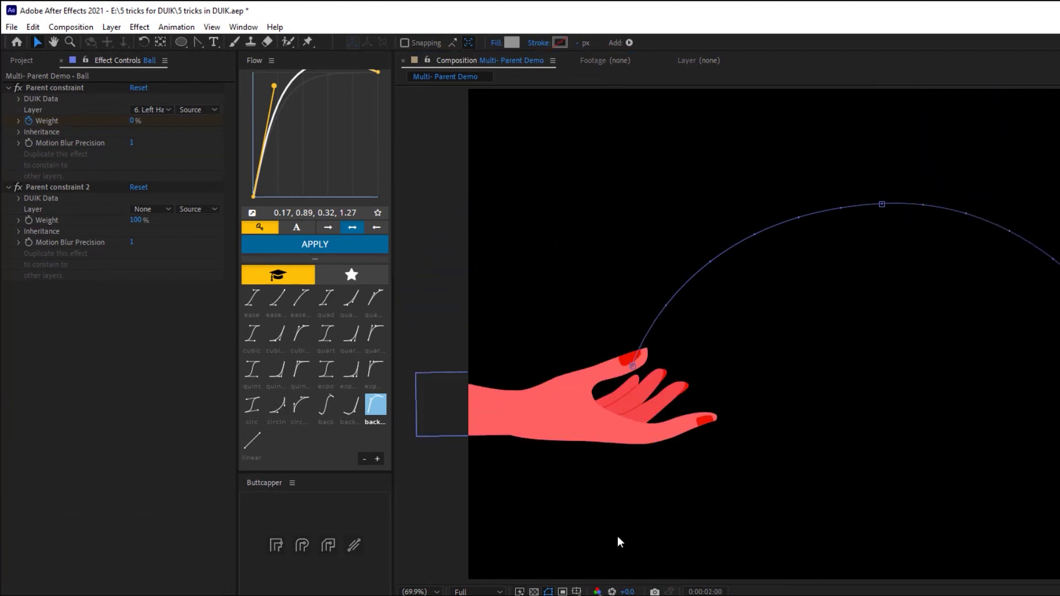
pyautogui.click(150, 209)
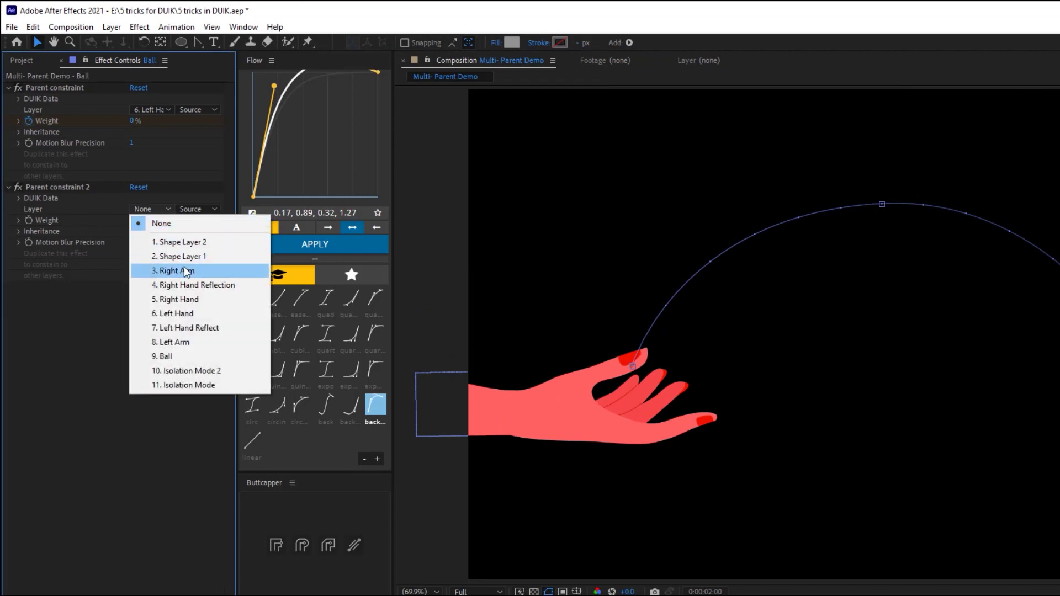
pyautogui.click(185, 299)
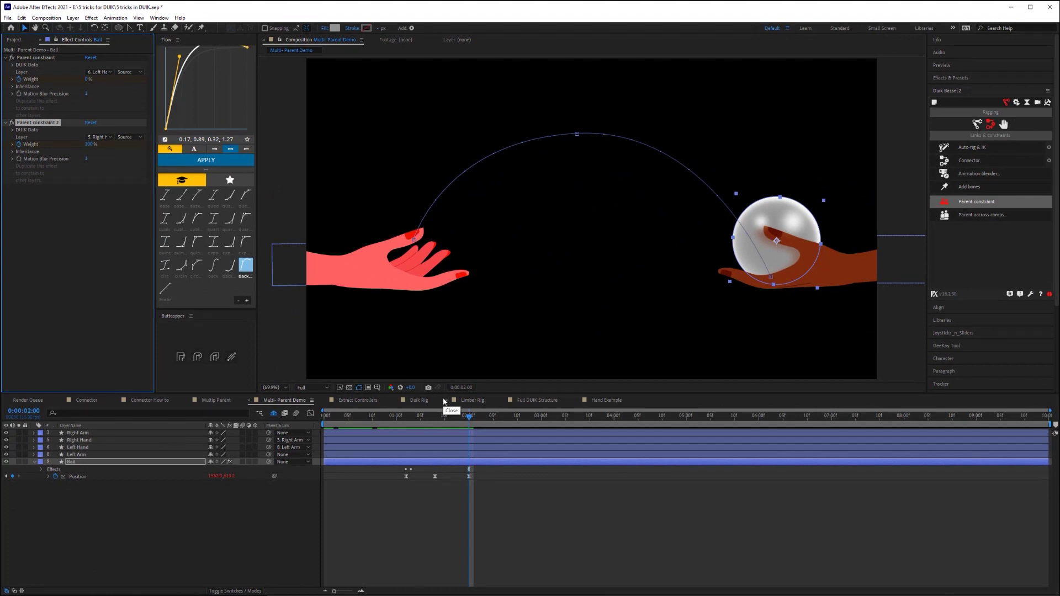
pyautogui.hotkey('shift', 'pageup')
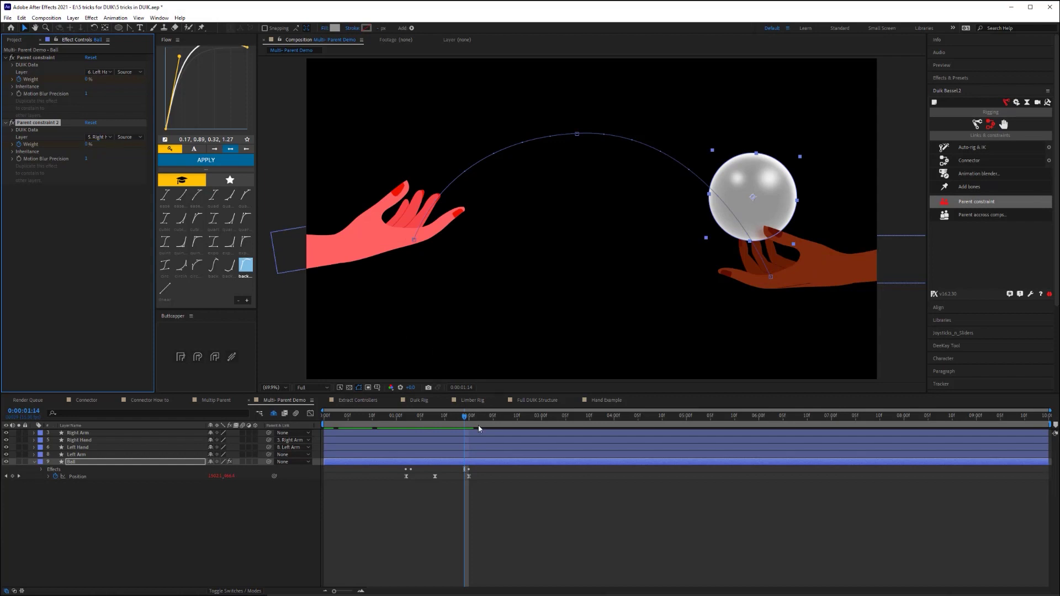
pyautogui.moveTo(465, 416); pyautogui.dragTo(519, 433)
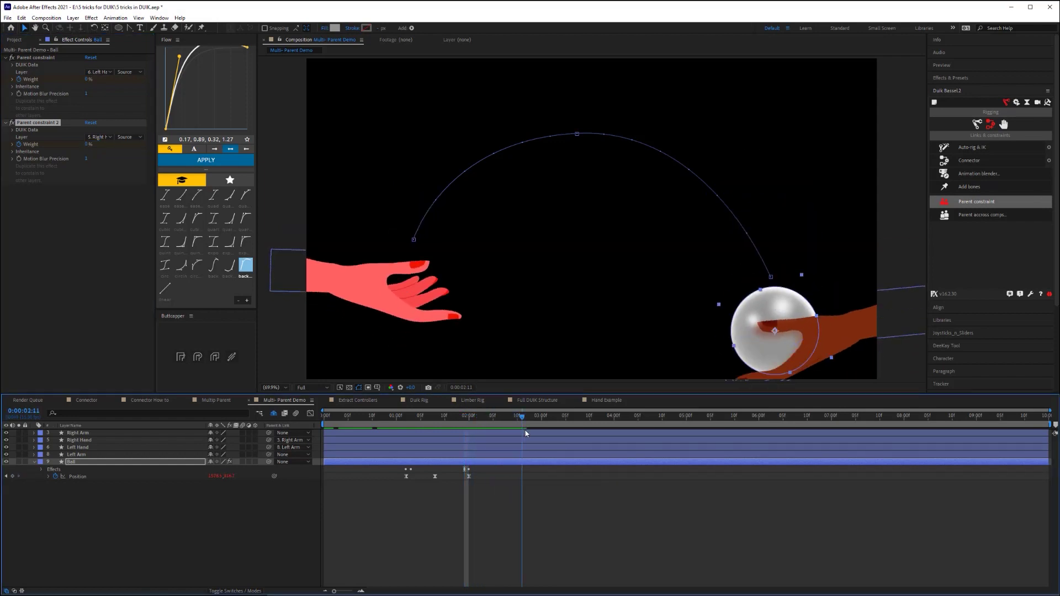
pyautogui.press('Home')
pyautogui.press('space')
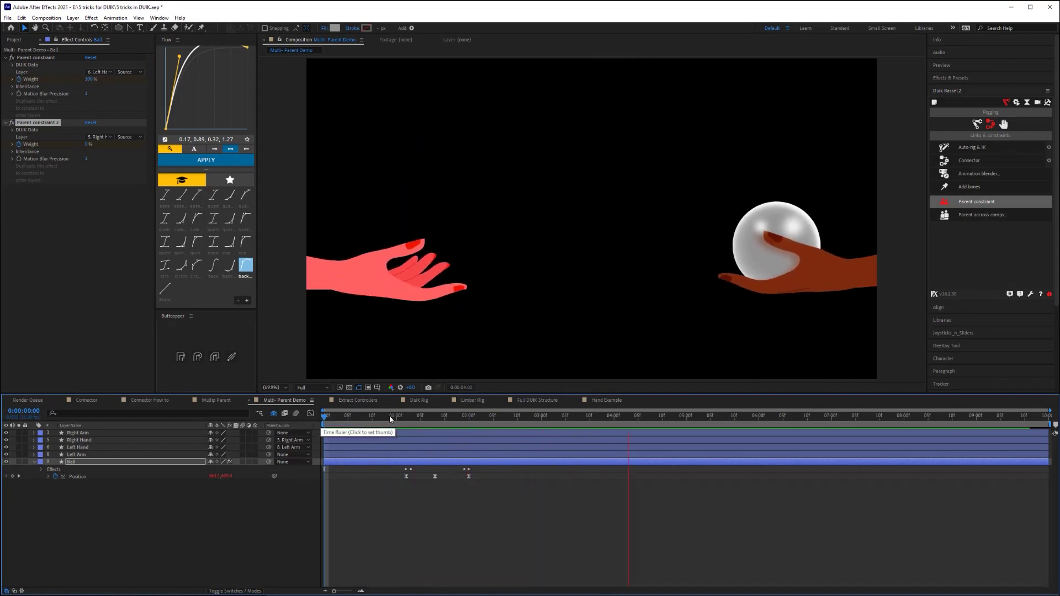
pyautogui.click(463, 417)
pyautogui.click(460, 417)
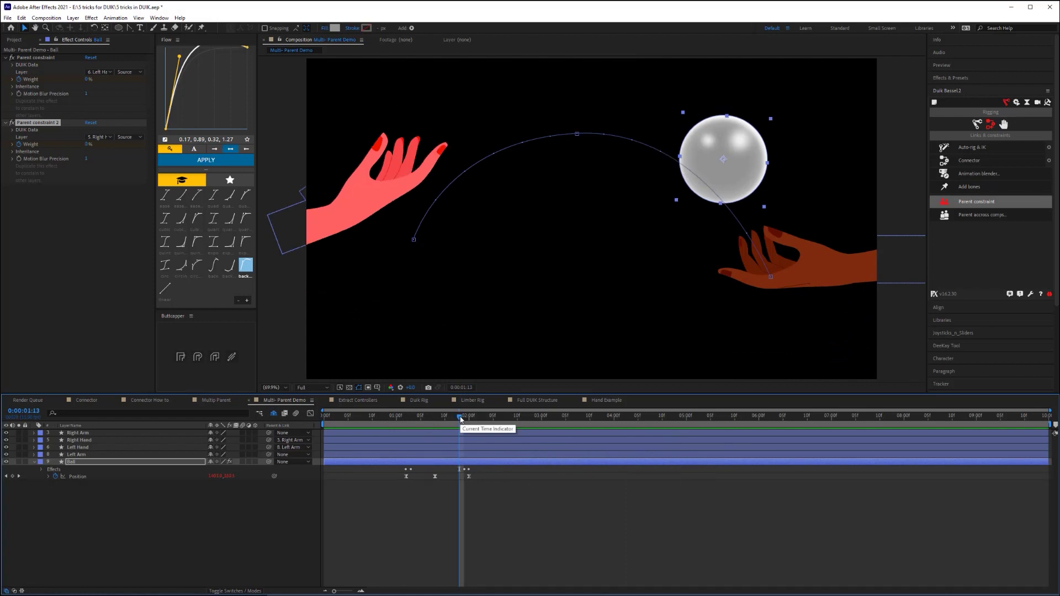
pyautogui.press('k')
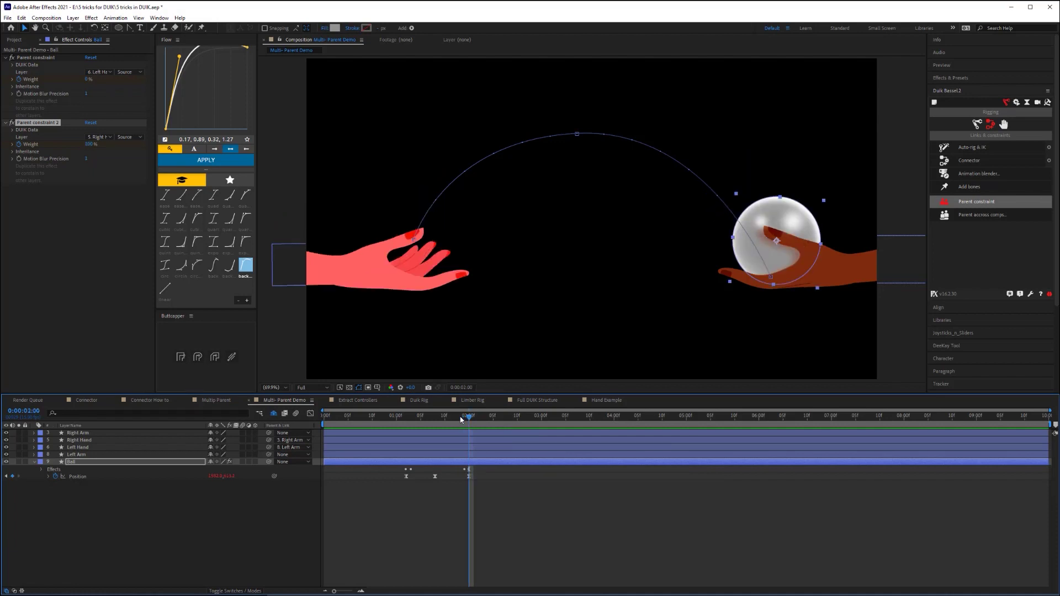
pyautogui.press('pagedown')
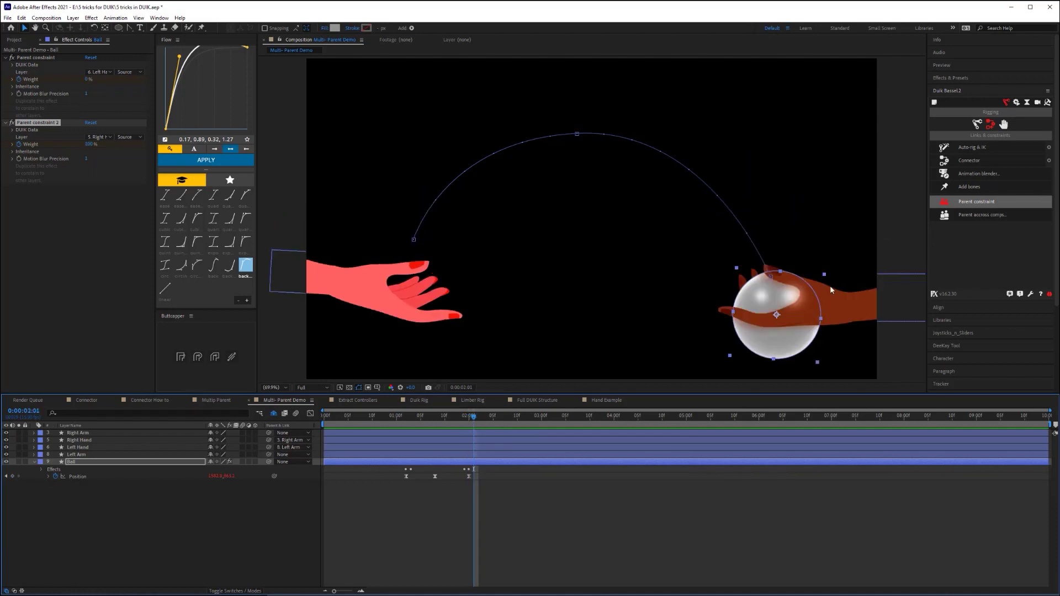
pyautogui.press('pagedown')
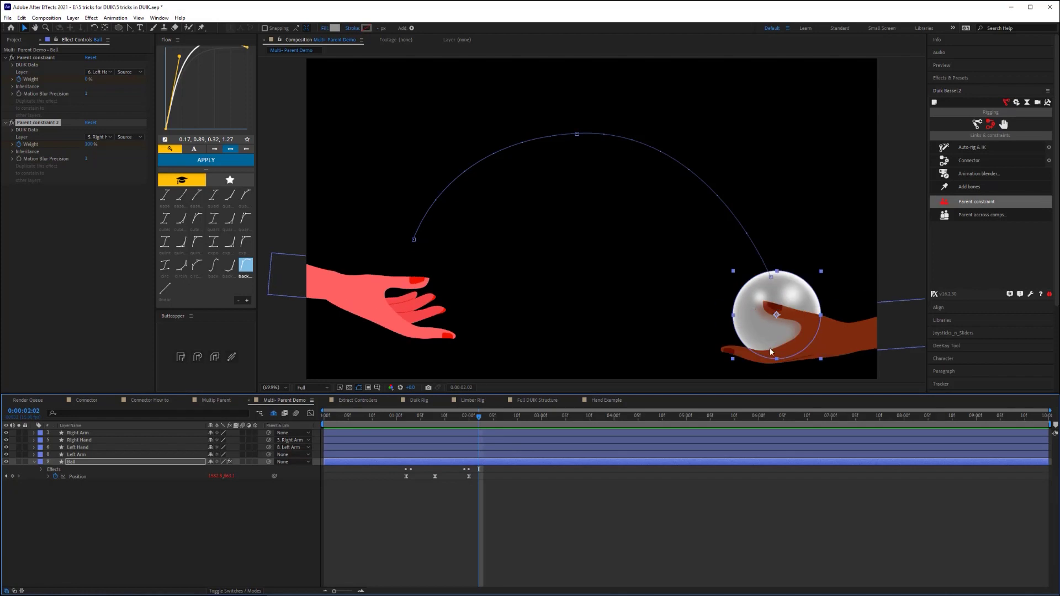
pyautogui.click(484, 419)
pyautogui.moveTo(485, 419)
pyautogui.mouseDown()
pyautogui.moveTo(404, 419)
pyautogui.moveTo(503, 423)
pyautogui.mouseUp()
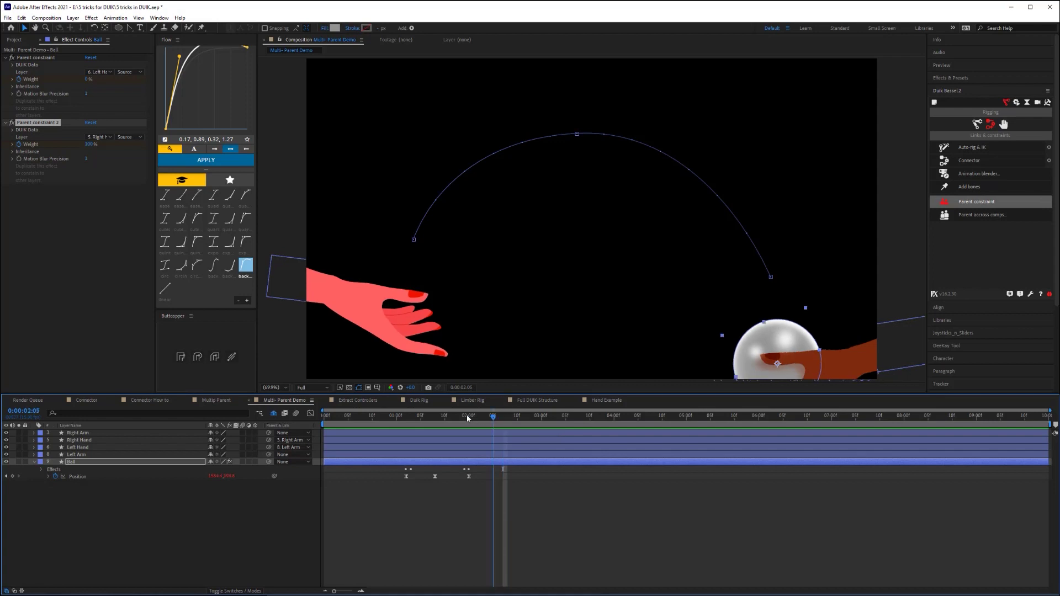
pyautogui.moveTo(466, 415); pyautogui.dragTo(313, 420)
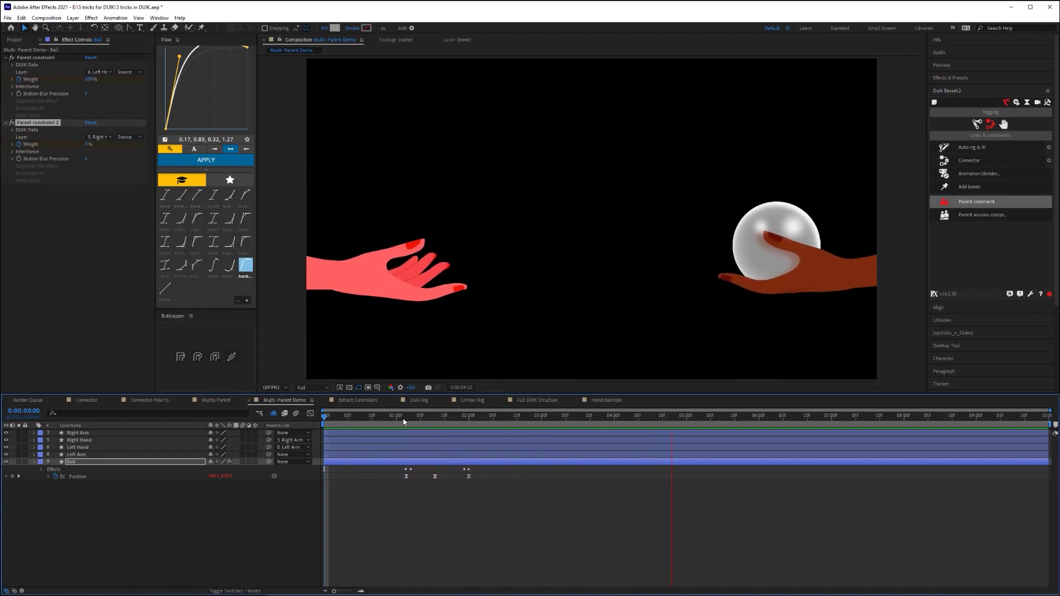
pyautogui.click(326, 421)
pyautogui.press('space')
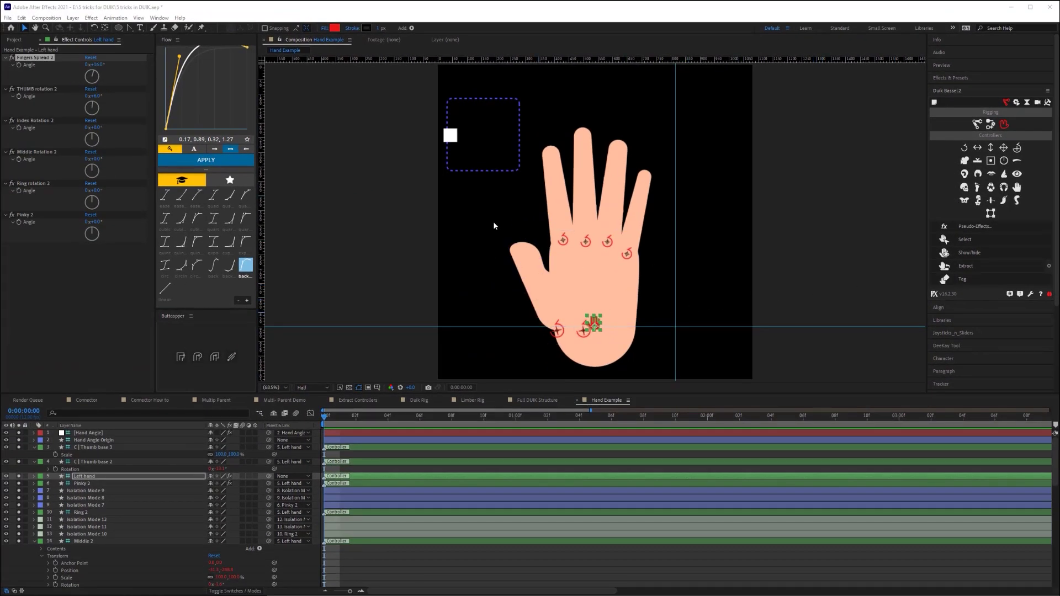
# - Spread the Hand Example fingers to 36° via the hand controller, then return to the Duik Rig comp
pyautogui.click(566, 241)
pyautogui.click(586, 241)
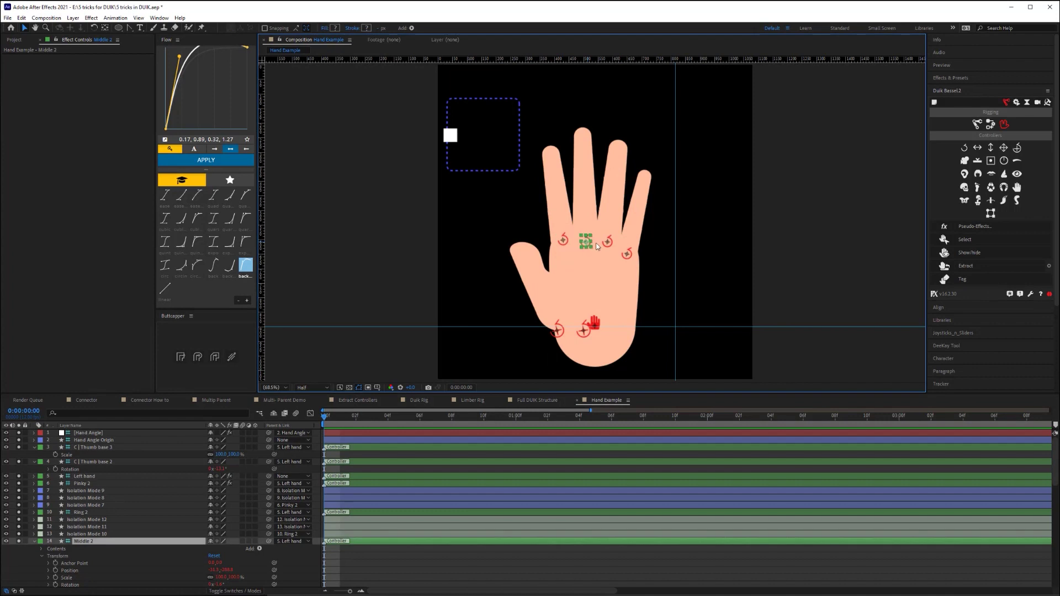
pyautogui.click(608, 242)
pyautogui.click(628, 254)
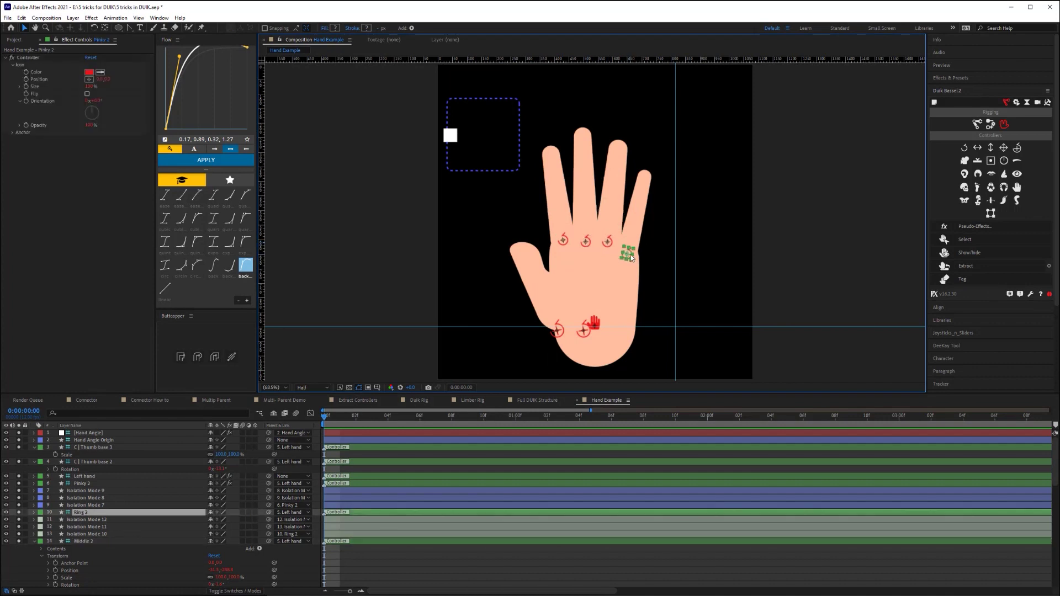
pyautogui.click(594, 324)
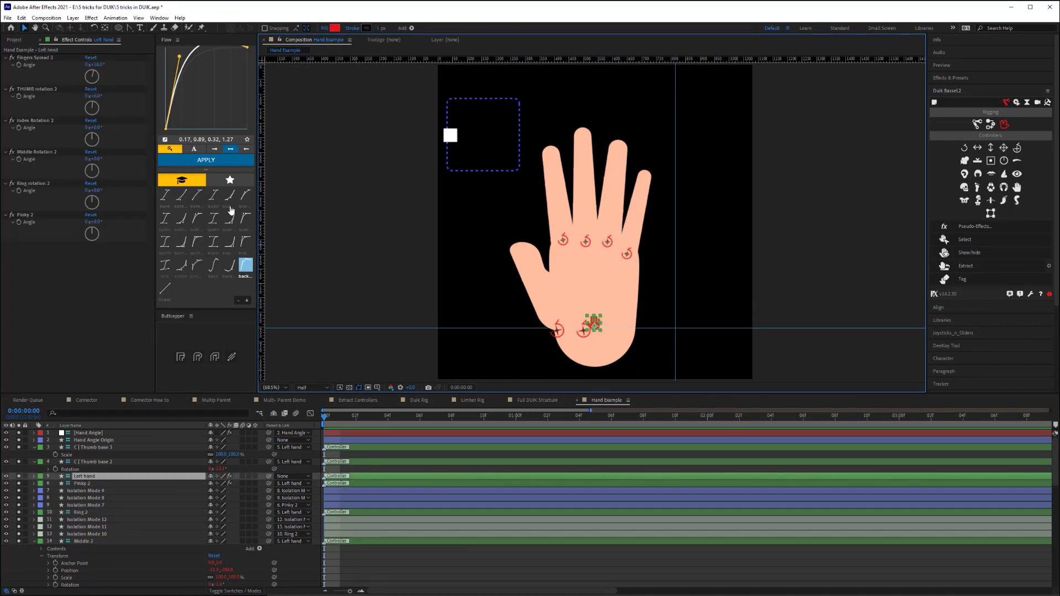
pyautogui.moveTo(95, 63)
pyautogui.mouseDown()
pyautogui.moveTo(107, 64)
pyautogui.moveTo(94, 64)
pyautogui.mouseUp()
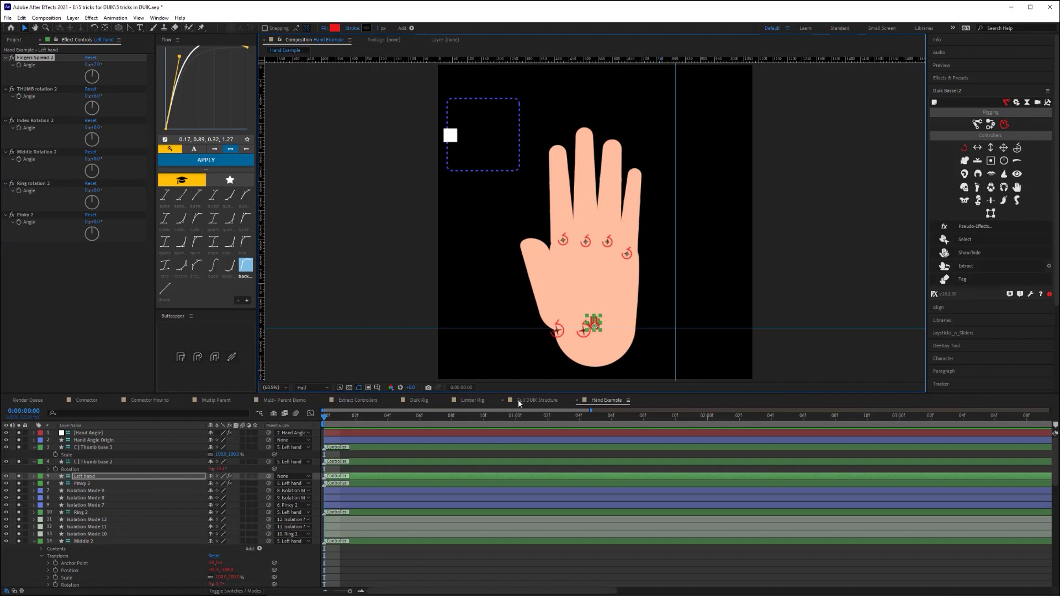
pyautogui.click(421, 402)
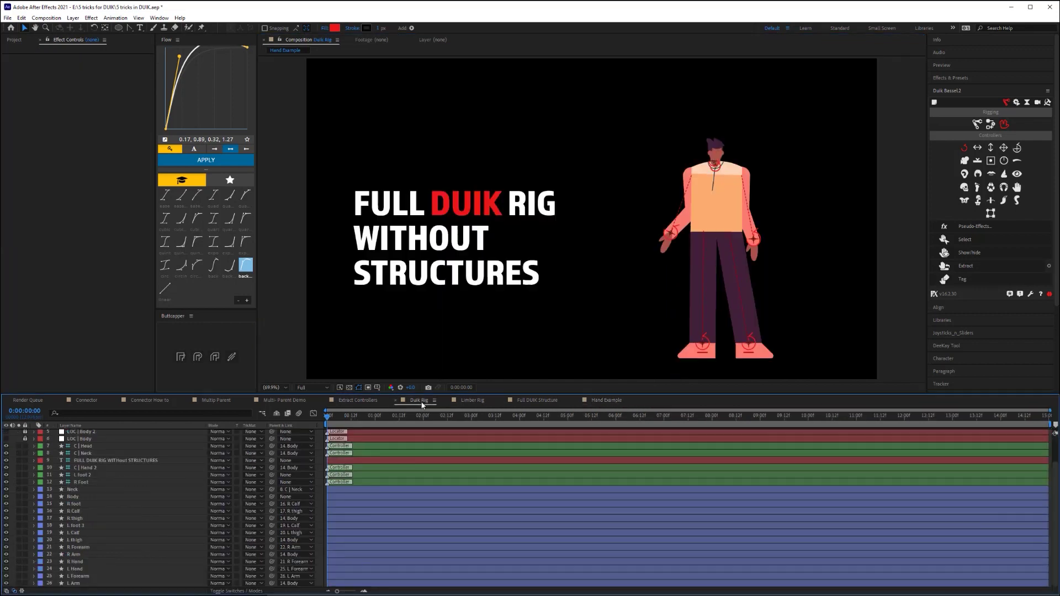
# - Pick-whip the Body layer's parent to the C | Body 3 controller at the hips
pyautogui.click(720, 213)
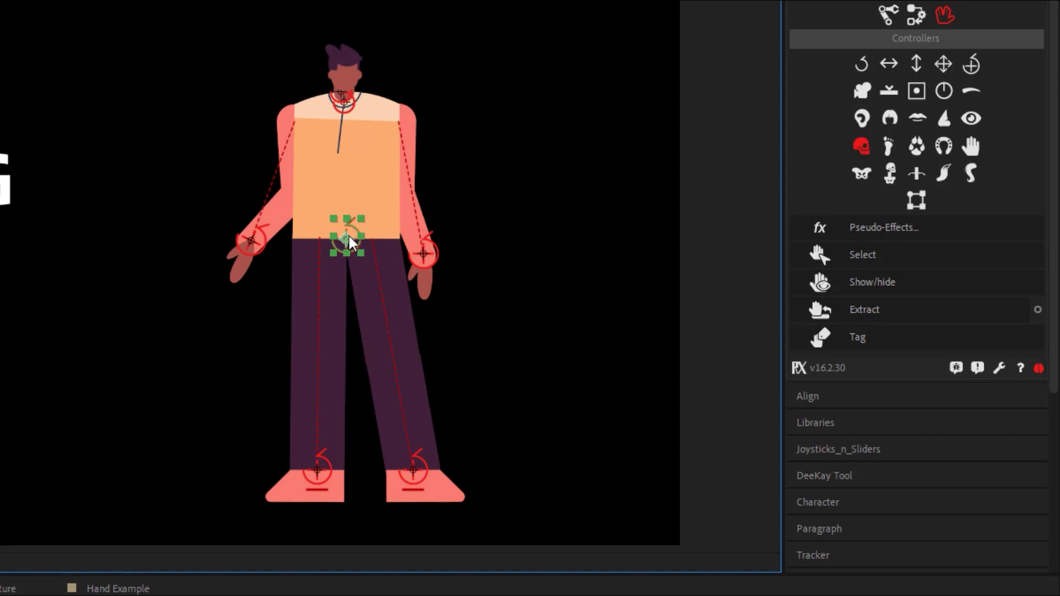
pyautogui.click(363, 151)
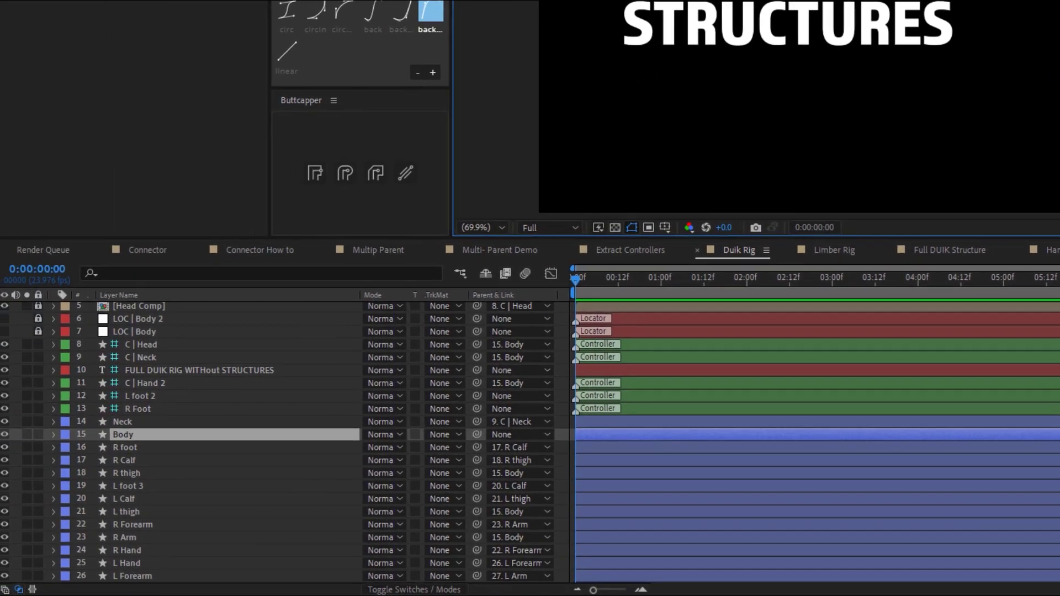
pyautogui.scroll(2, 260, 435)
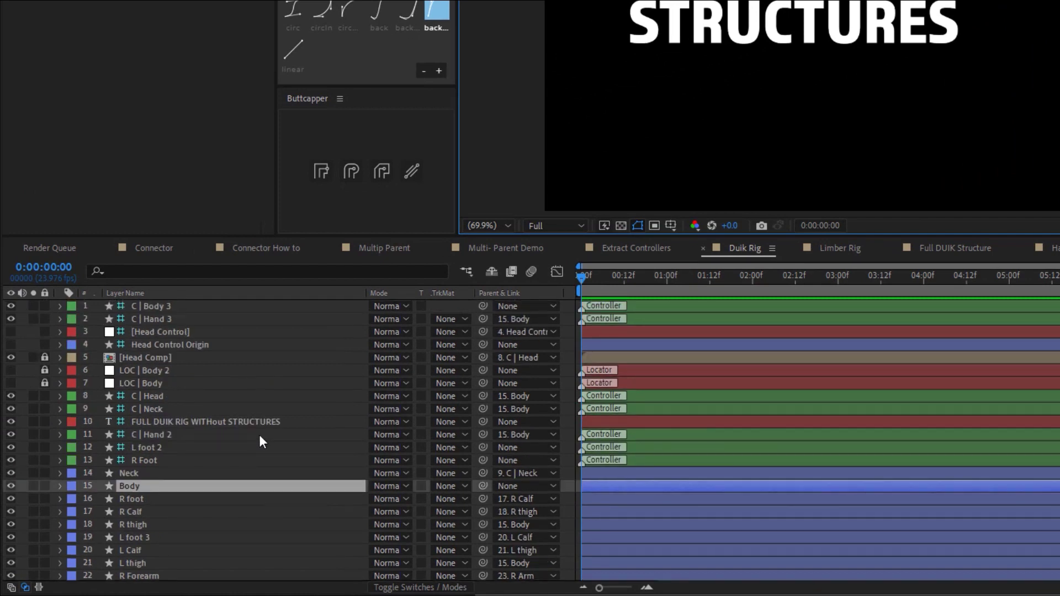
pyautogui.moveTo(482, 486); pyautogui.dragTo(162, 306)
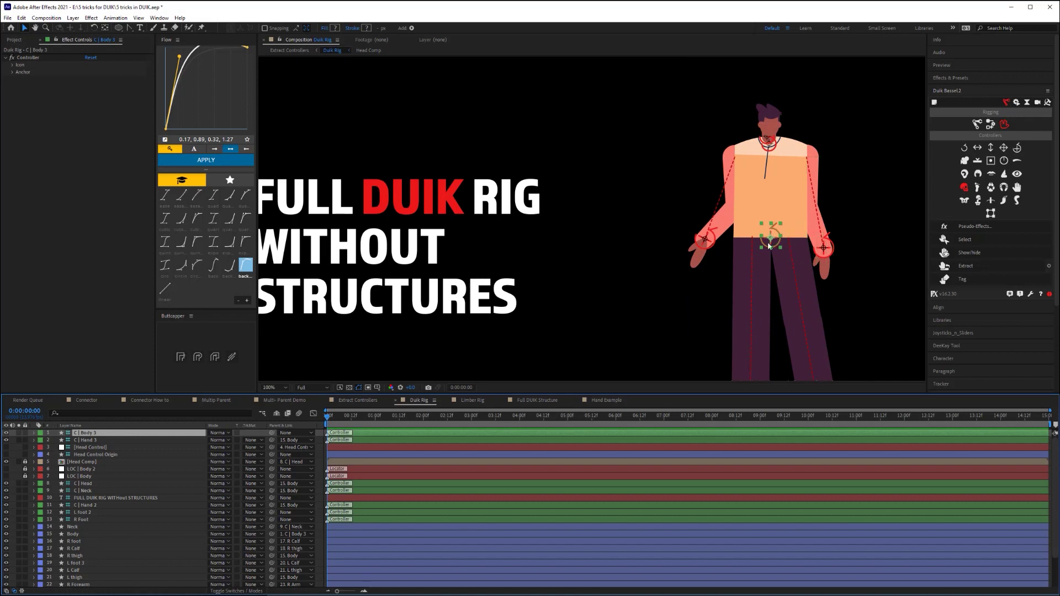
# - Test-crouch the character, then recolour the body controller icon from red to blue
pyautogui.moveTo(769, 246)
pyautogui.mouseDown()
pyautogui.moveTo(771, 259)
pyautogui.moveTo(773, 235)
pyautogui.mouseUp()
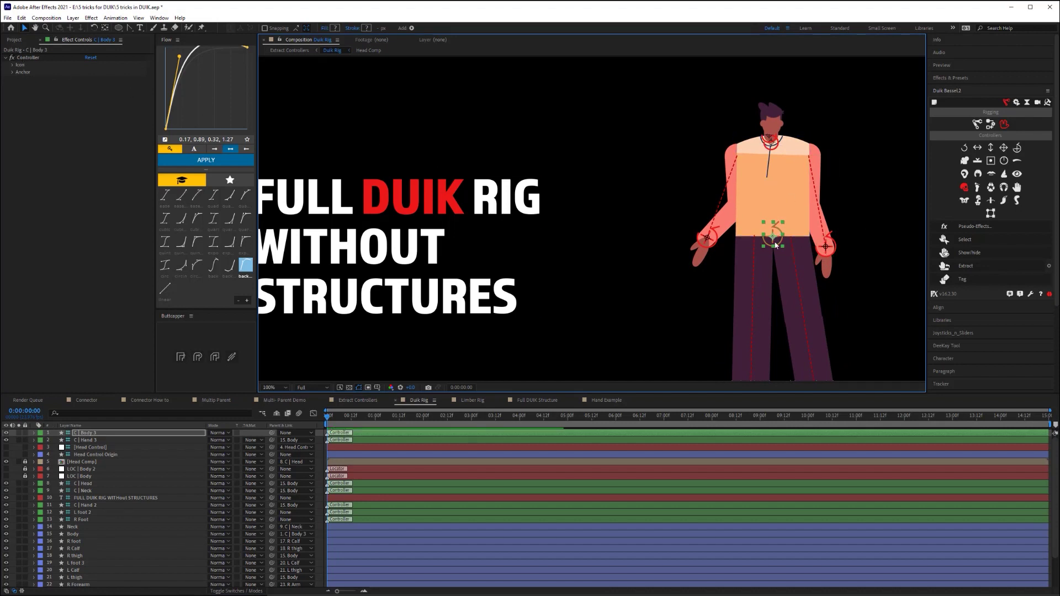
pyautogui.click(13, 65)
pyautogui.click(88, 72)
pyautogui.moveTo(115, 319); pyautogui.dragTo(113, 307)
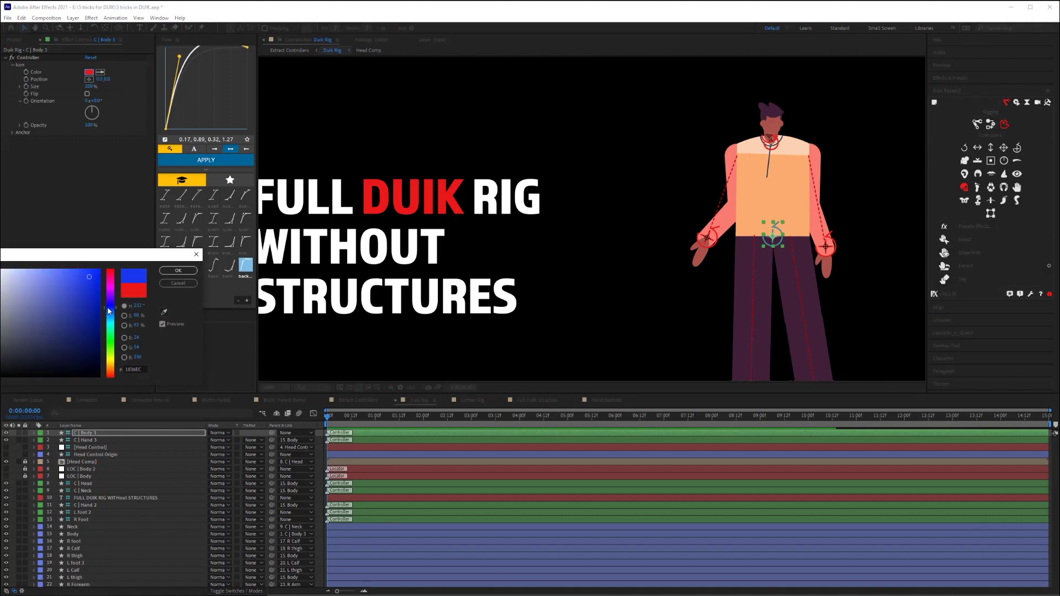
pyautogui.click(91, 267)
pyautogui.click(177, 270)
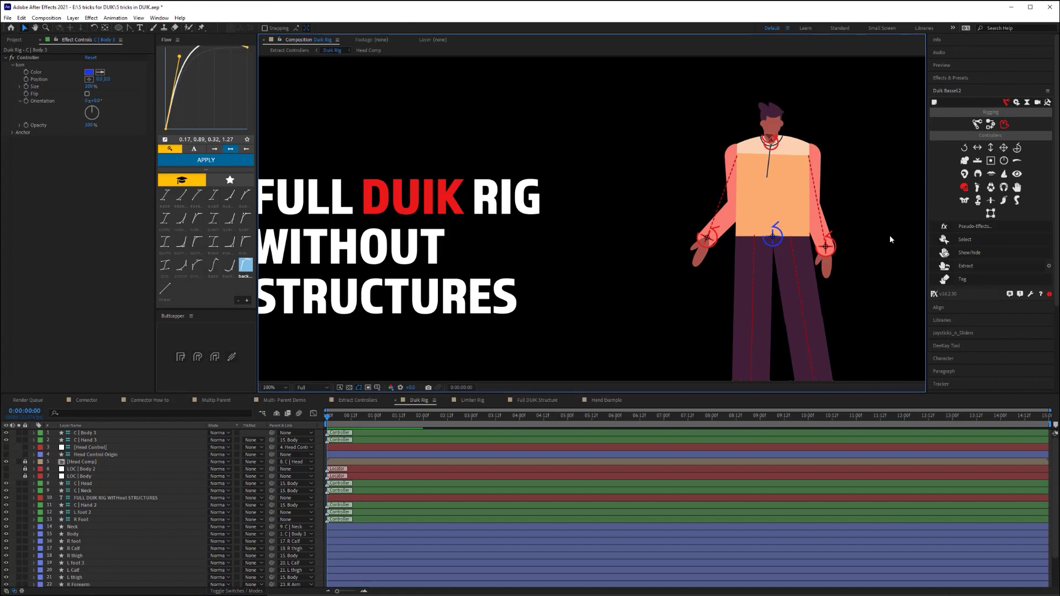
# - Offset C | Body 3's icon left of the torso, test-sway the character, then undo the move
pyautogui.click(776, 240)
pyautogui.click(774, 239)
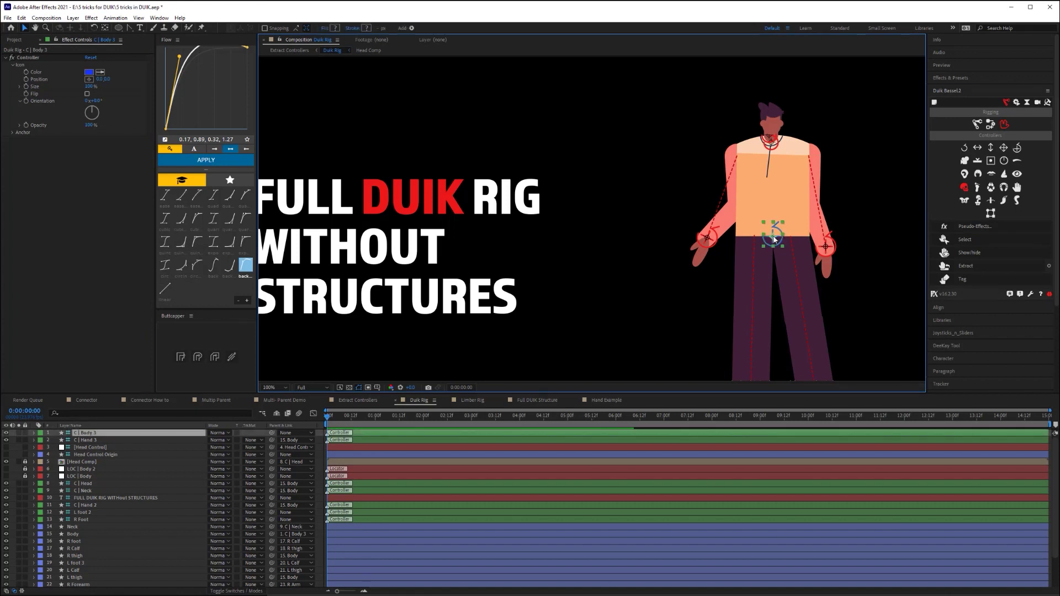
pyautogui.moveTo(101, 80); pyautogui.dragTo(39, 81)
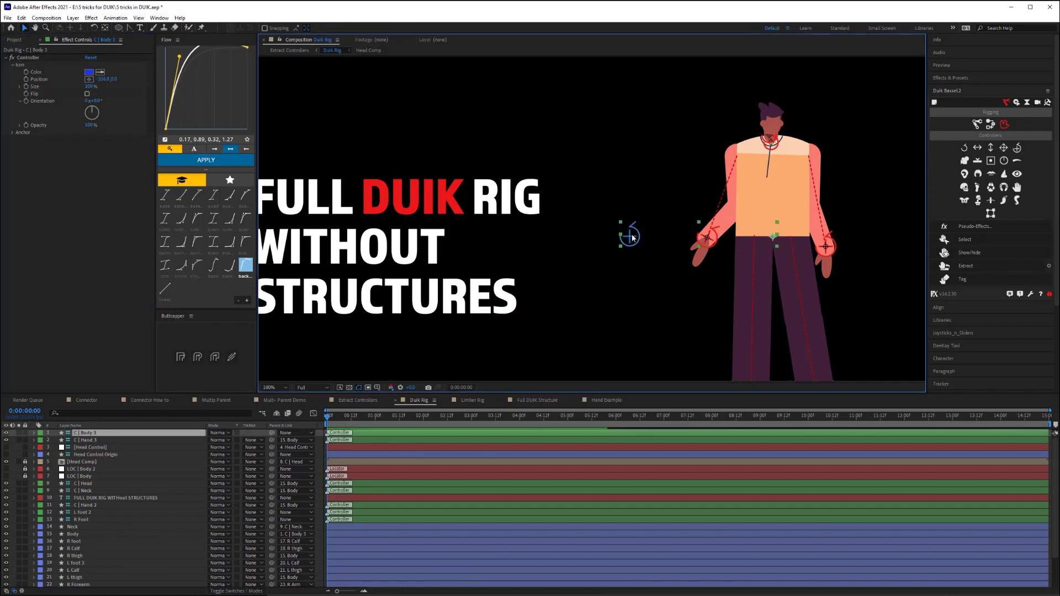
pyautogui.moveTo(633, 236); pyautogui.dragTo(639, 251)
pyautogui.hotkey('ctrl', 'z')
# - Fit the view, rotate the Arrow to 276° to drive the ghost, then switch to Connector
pyautogui.click(270, 387)
pyautogui.click(274, 398)
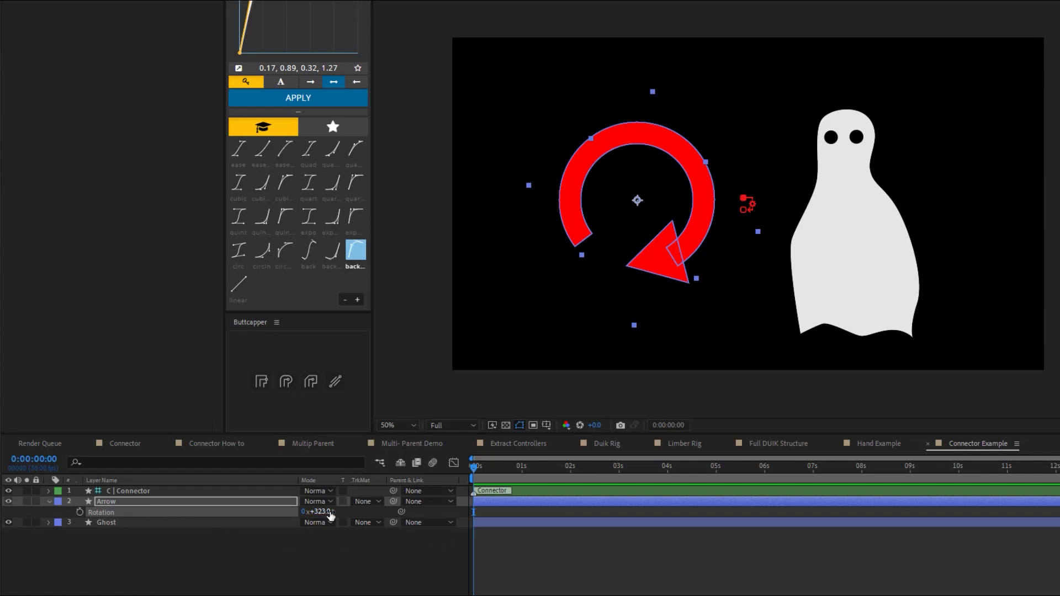
pyautogui.moveTo(323, 511)
pyautogui.mouseDown()
pyautogui.moveTo(193, 528)
pyautogui.moveTo(313, 523)
pyautogui.mouseUp()
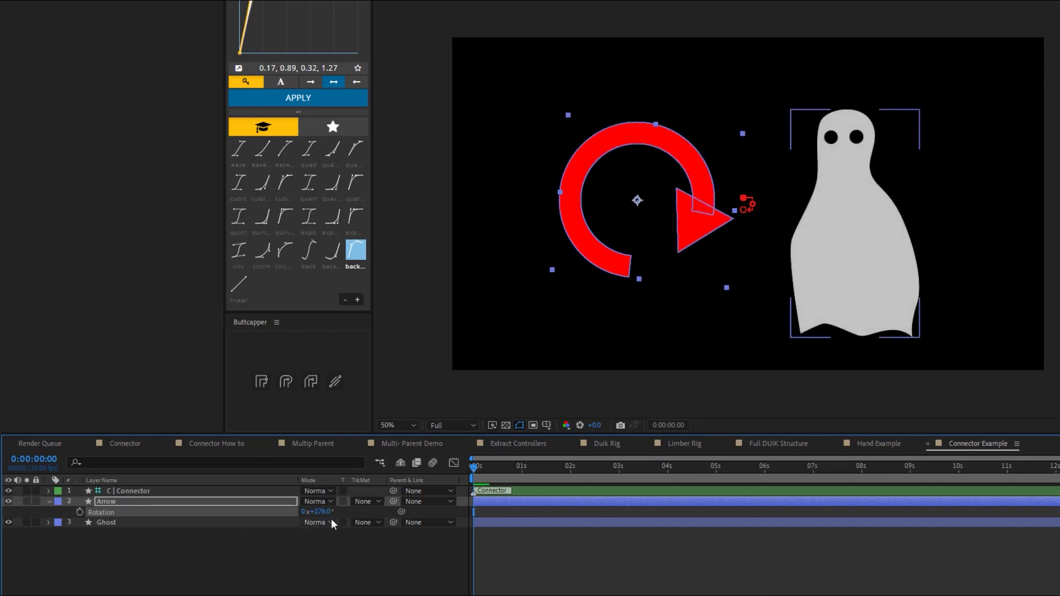
pyautogui.click(128, 443)
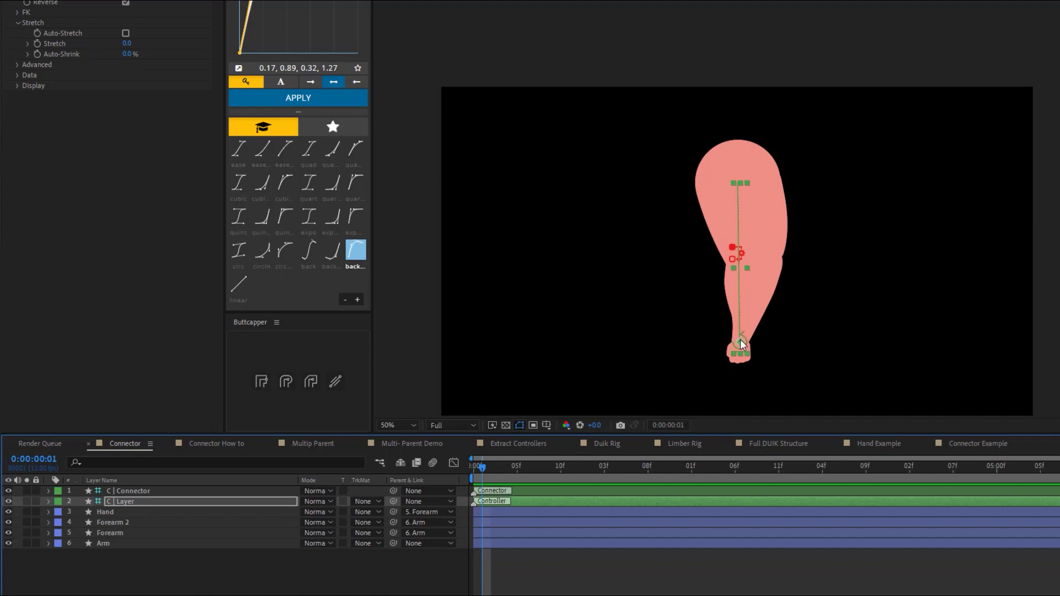
# - Bend and straighten the IK arm with the wrist controller, then return to the rest pose
pyautogui.moveTo(741, 343); pyautogui.dragTo(713, 329)
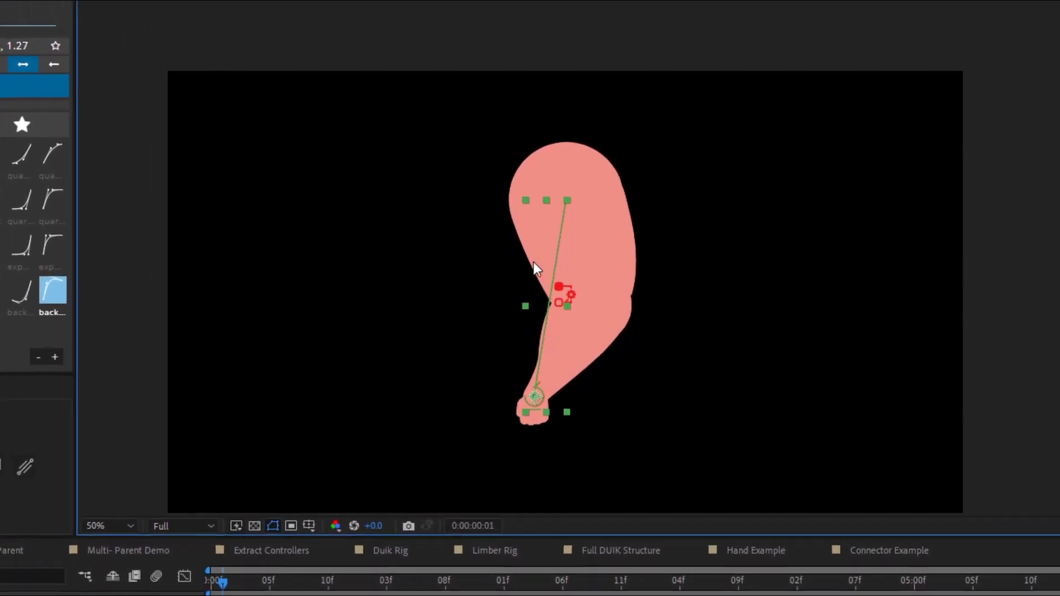
pyautogui.moveTo(514, 402); pyautogui.dragTo(441, 273)
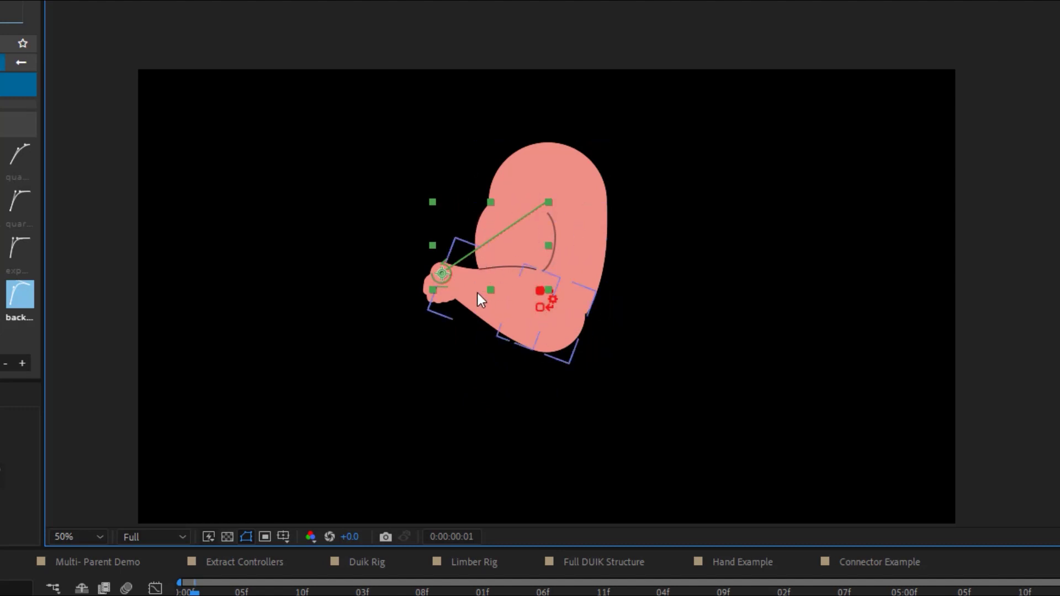
pyautogui.moveTo(440, 274); pyautogui.dragTo(559, 383)
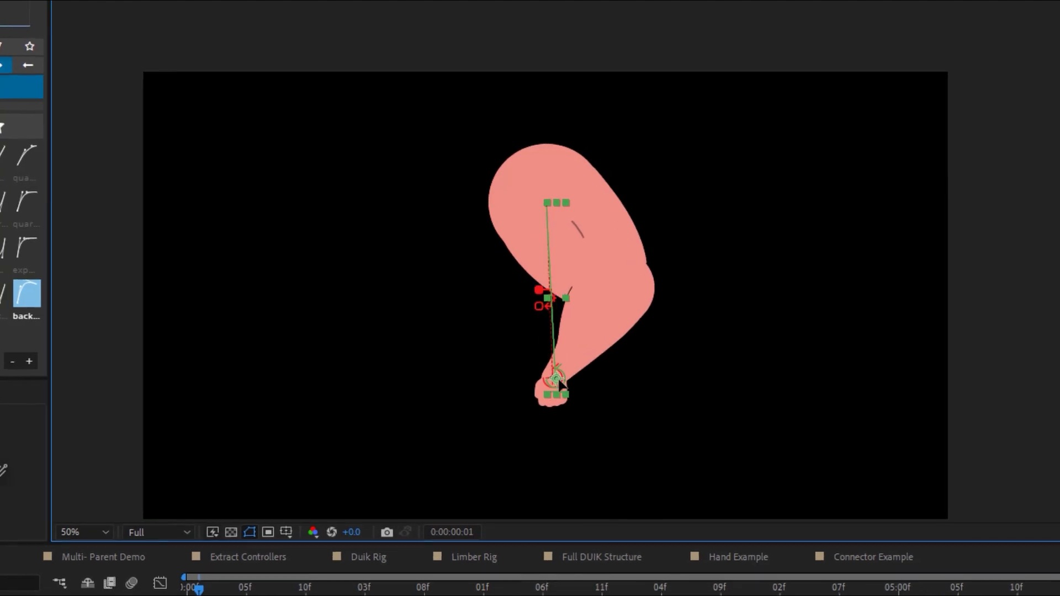
pyautogui.press('pageup')
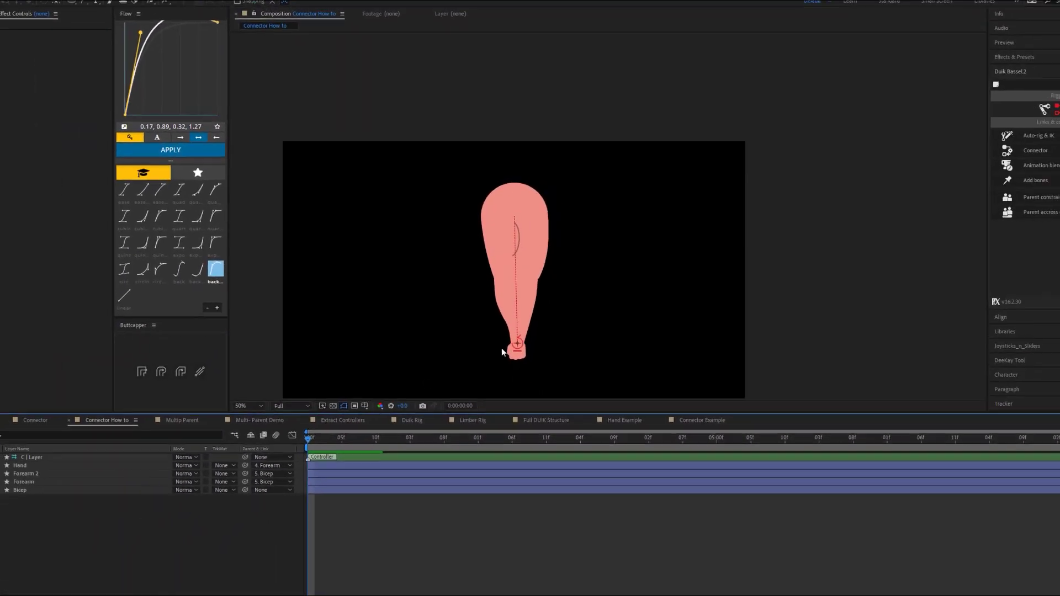
pyautogui.moveTo(502, 349)
pyautogui.mouseDown()
pyautogui.moveTo(496, 293)
pyautogui.moveTo(454, 258)
pyautogui.moveTo(509, 335)
pyautogui.mouseUp()
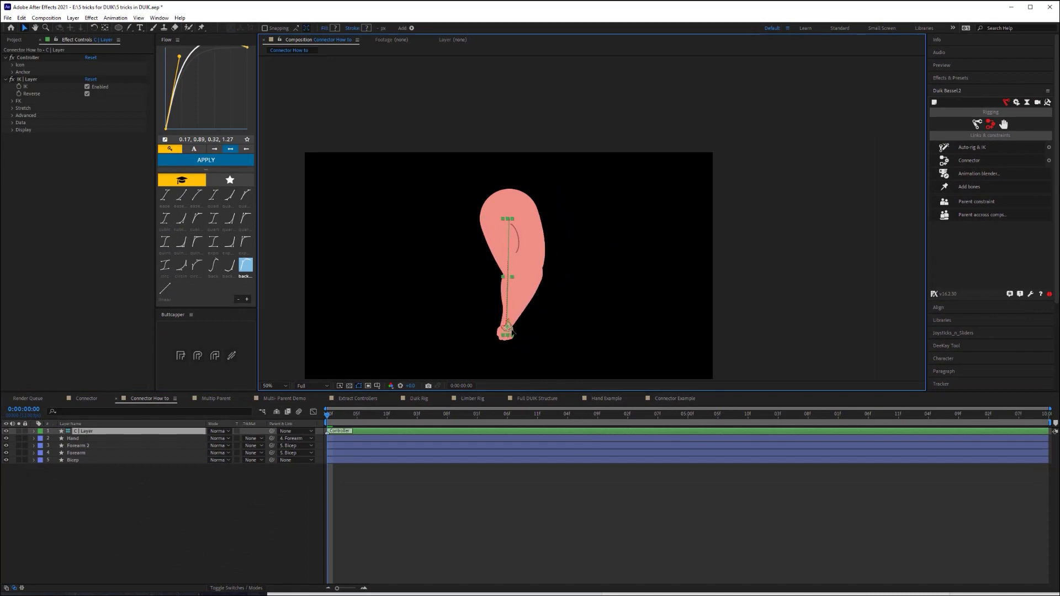
pyautogui.press('u')
pyautogui.click(77, 460)
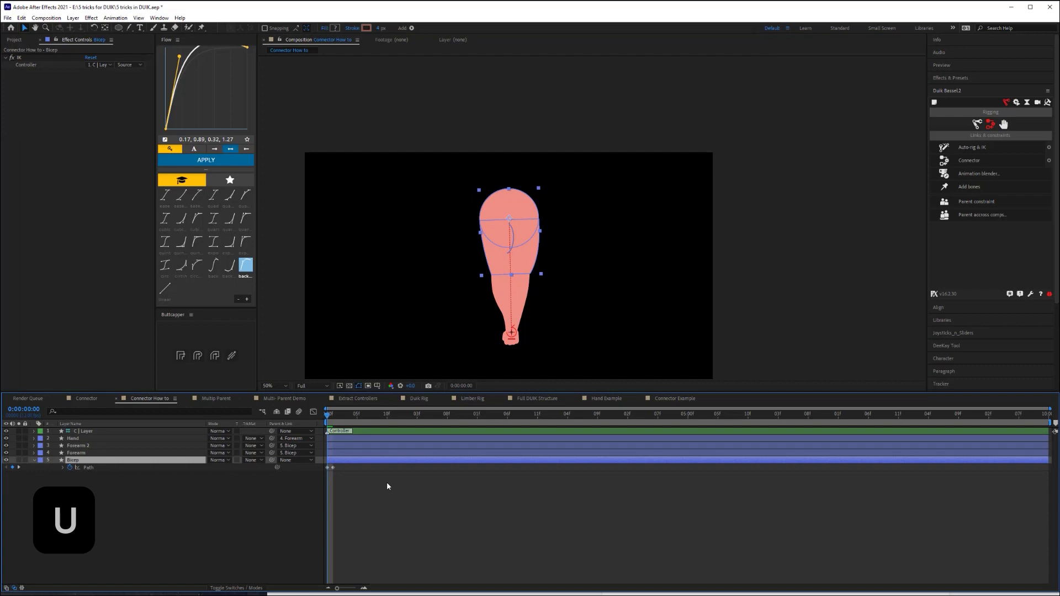
pyautogui.click(336, 486)
pyautogui.click(329, 468)
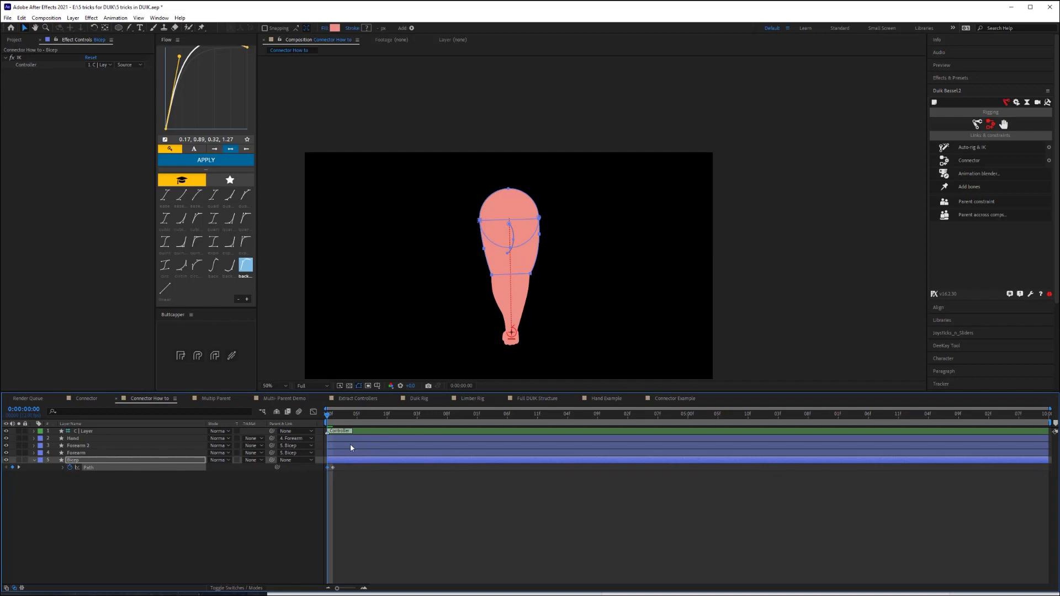
pyautogui.press('pagedown')
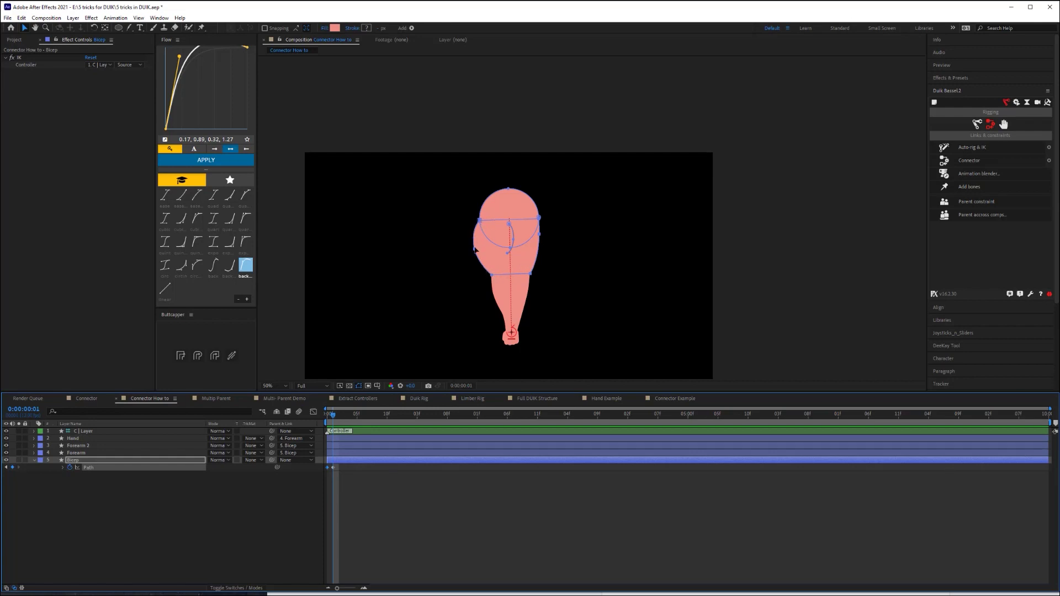
pyautogui.click(429, 509)
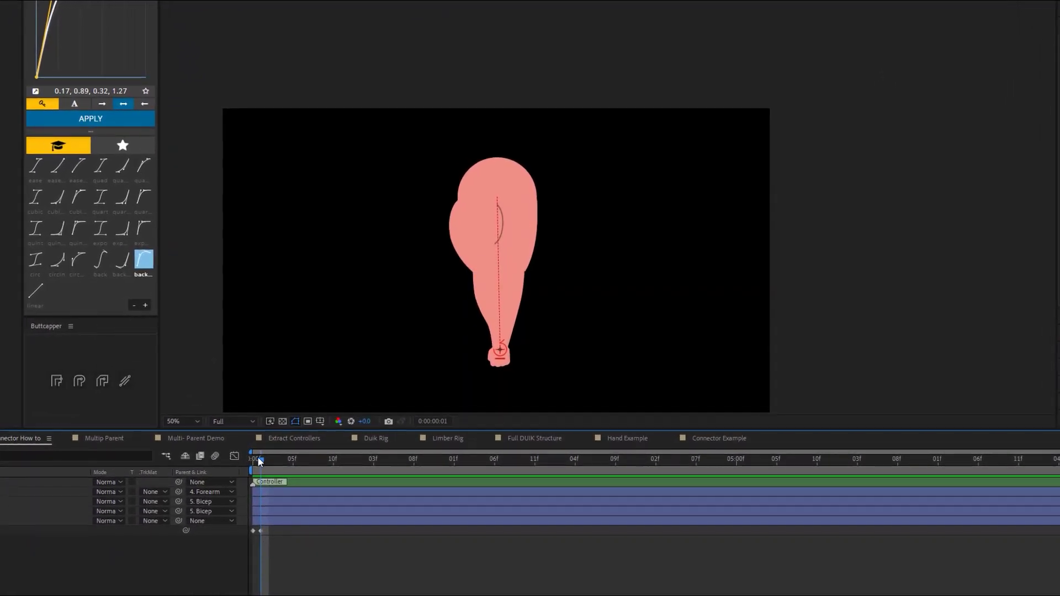
pyautogui.click(280, 443)
pyautogui.moveTo(251, 463); pyautogui.dragTo(257, 466)
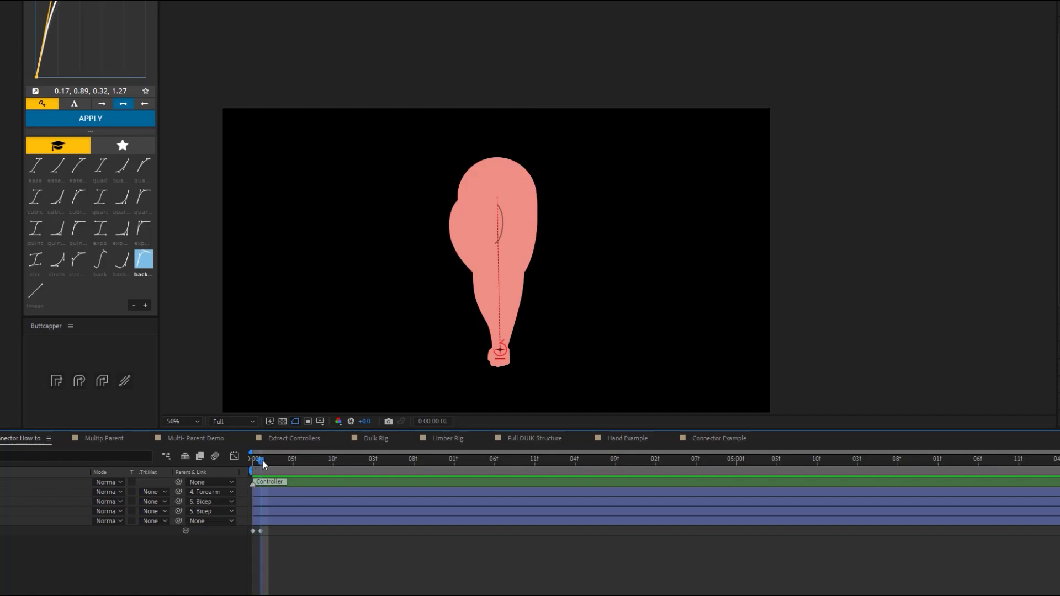
pyautogui.click(482, 312)
pyautogui.click(256, 466)
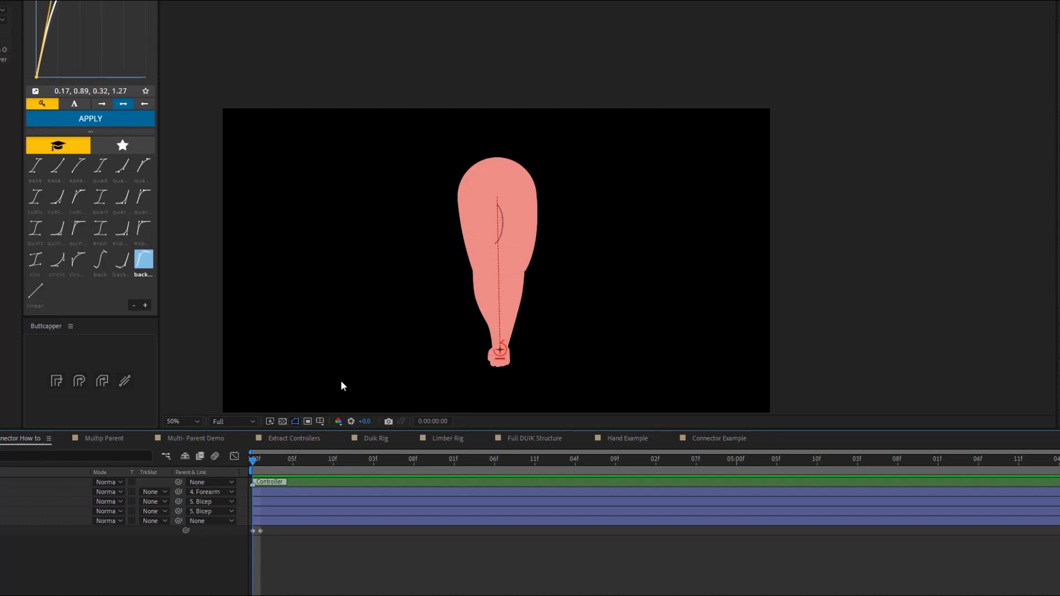
pyautogui.click(267, 516)
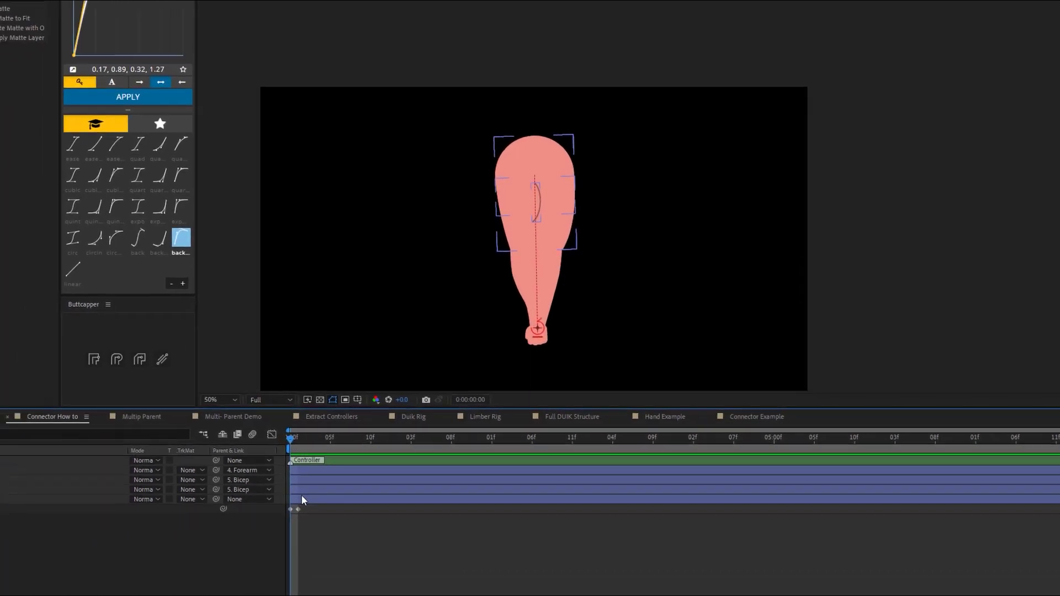
pyautogui.click(44, 414)
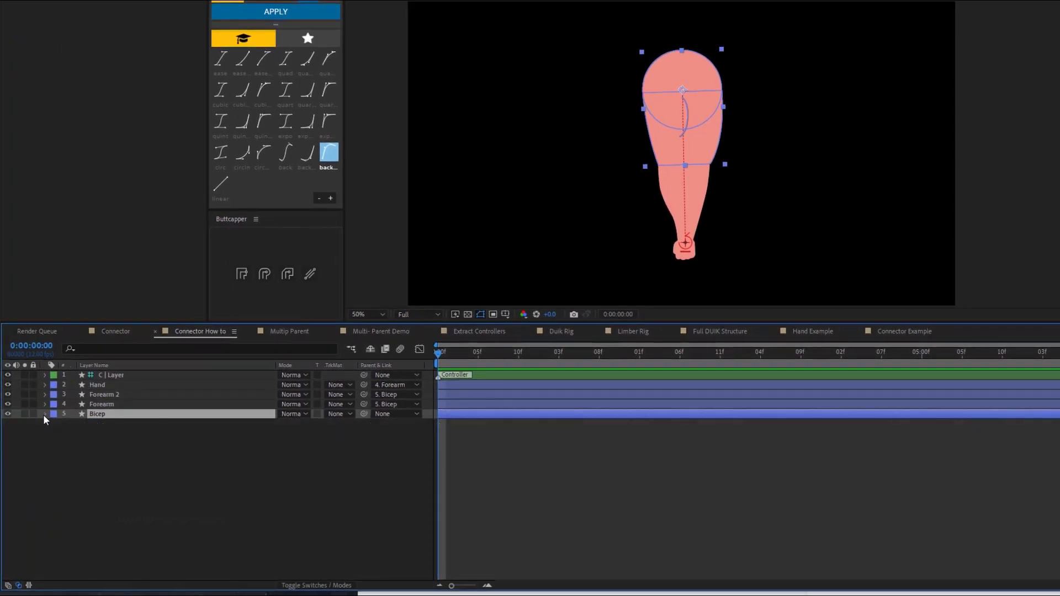
# - Add Trim Paths to the Bicep's Muscle Crease and enable Start and End keyframes
pyautogui.click(45, 413)
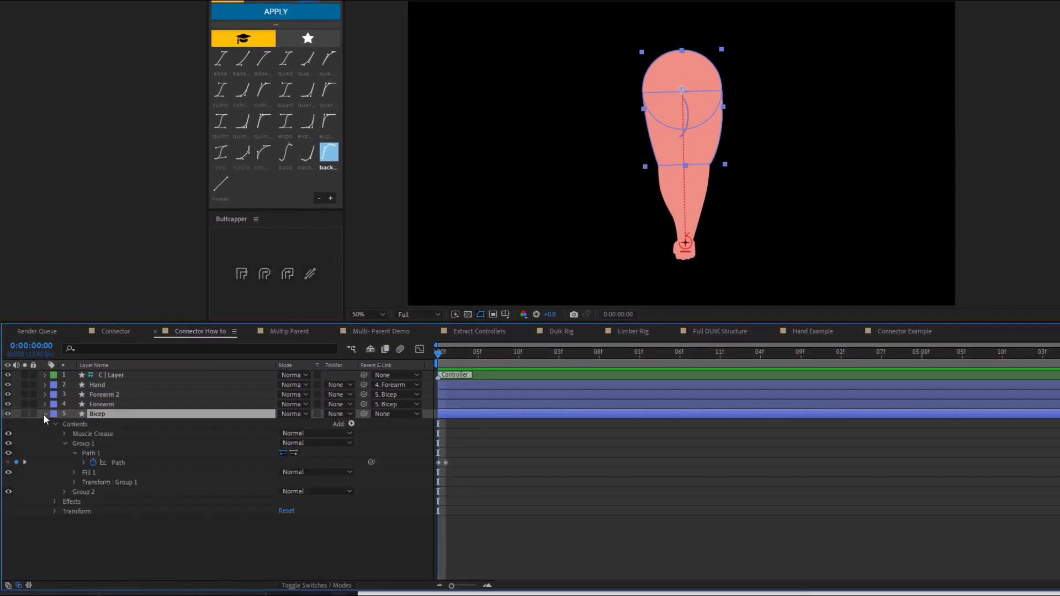
pyautogui.click(84, 434)
pyautogui.click(65, 434)
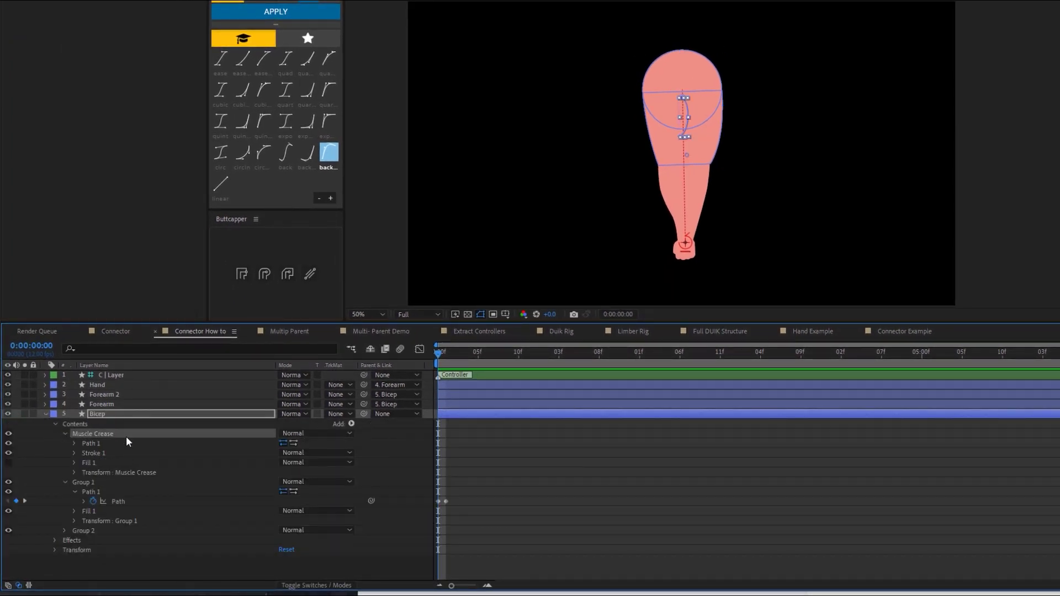
pyautogui.click(350, 424)
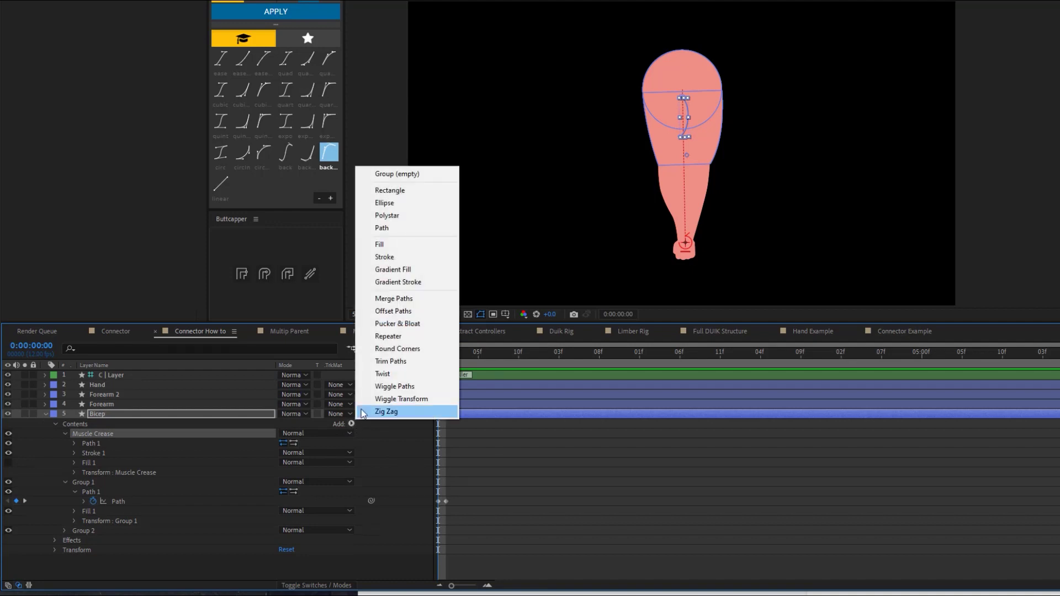
pyautogui.click(398, 362)
pyautogui.click(74, 453)
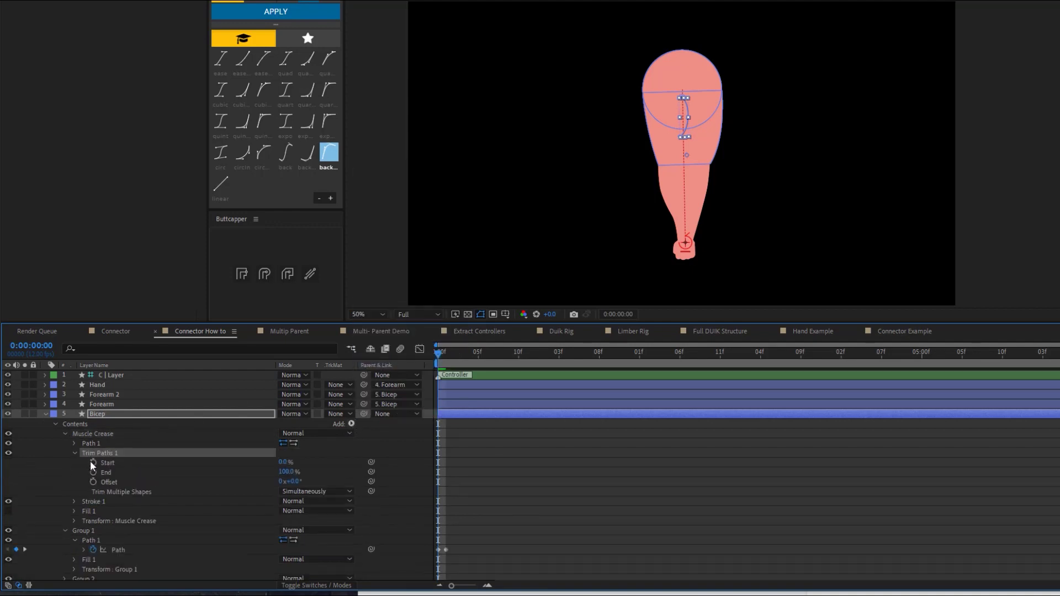
pyautogui.click(93, 462)
pyautogui.click(93, 472)
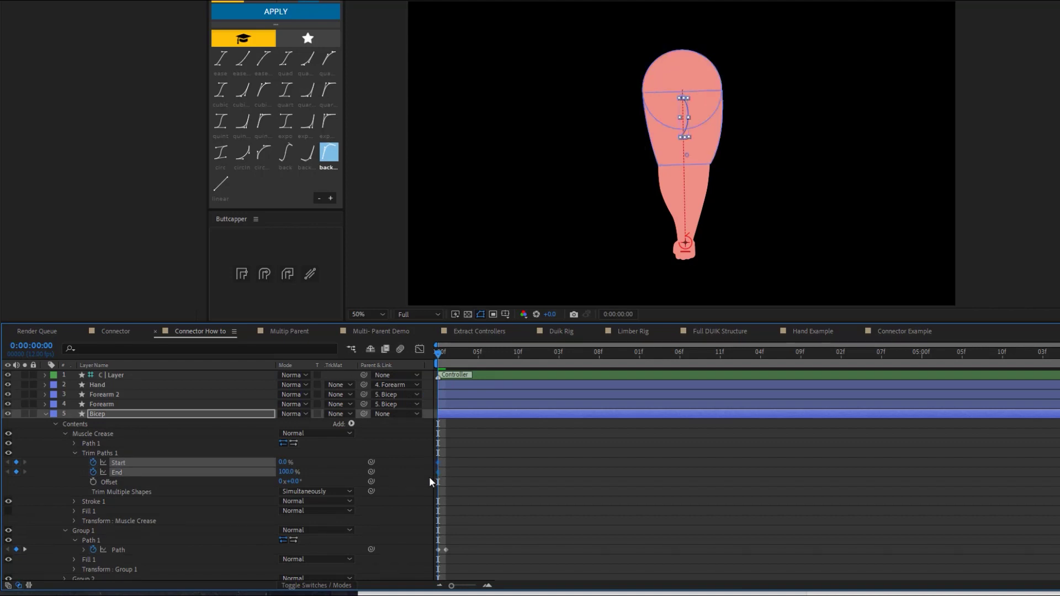
# - Shift the trim keys a frame later and set Start and End to 50% at frame 0
pyautogui.hotkey('alt', 'Right')
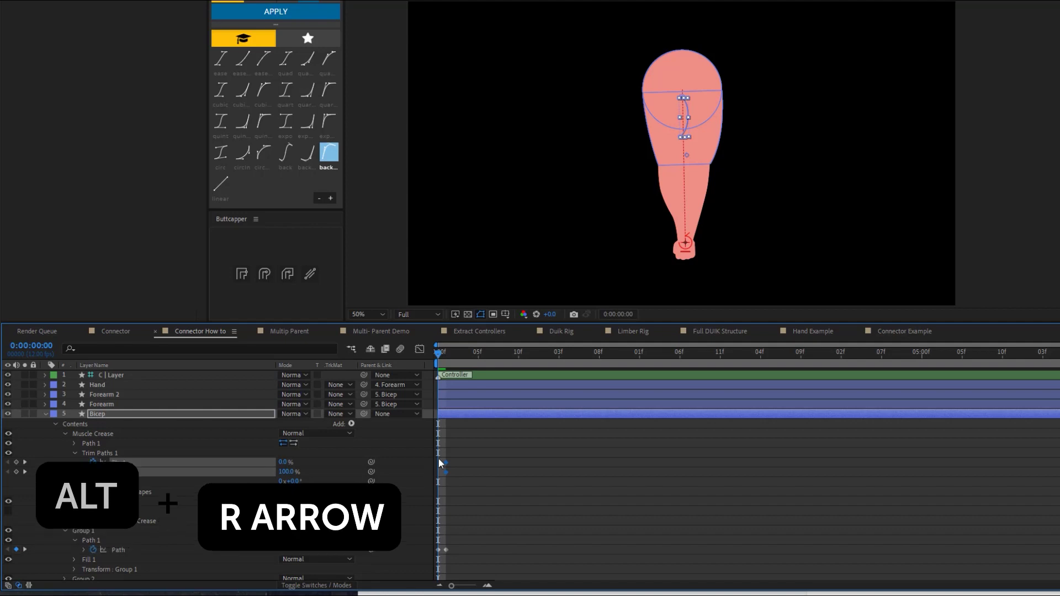
pyautogui.press('Right')
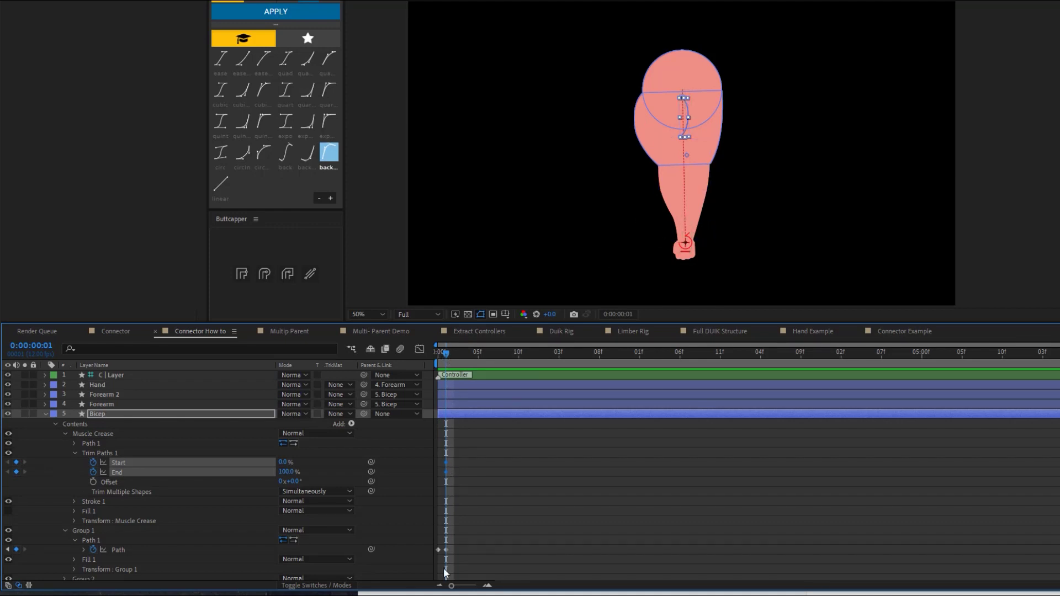
pyautogui.click(440, 356)
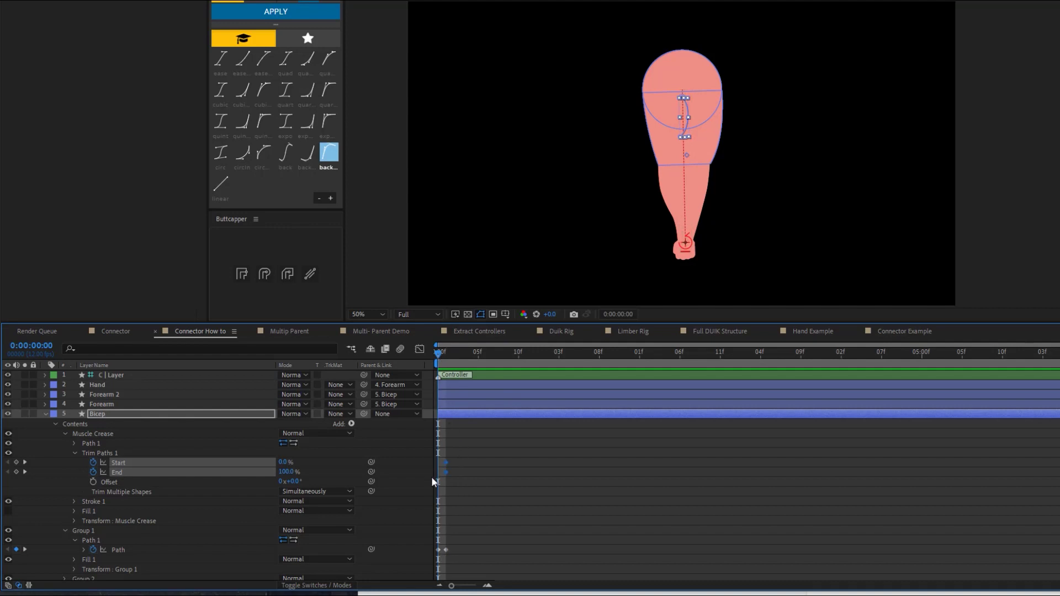
pyautogui.click(283, 472)
pyautogui.write('50')
pyautogui.press('Return')
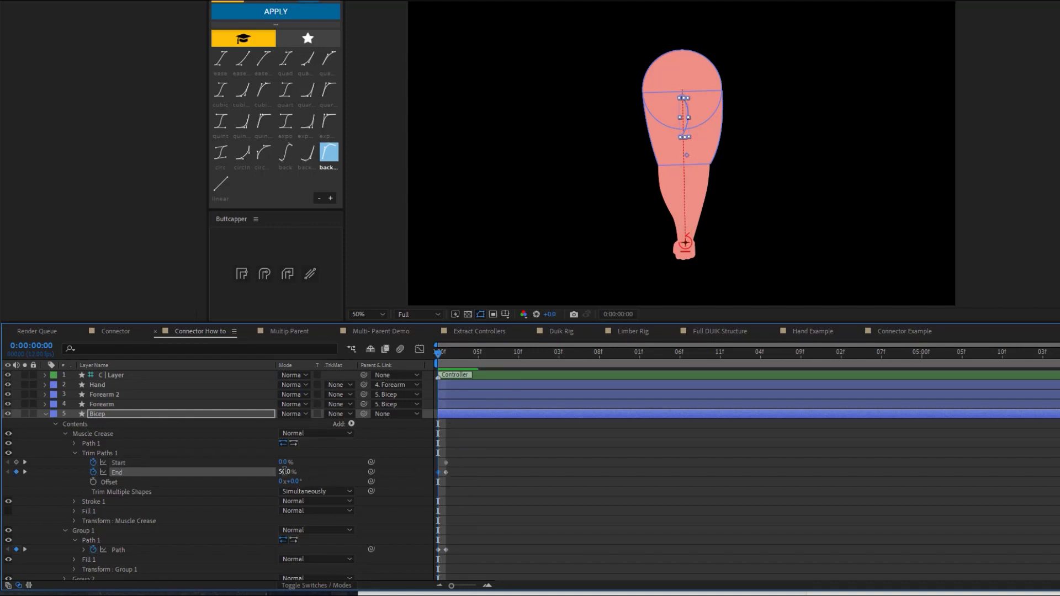
pyautogui.click(286, 462)
pyautogui.write('50')
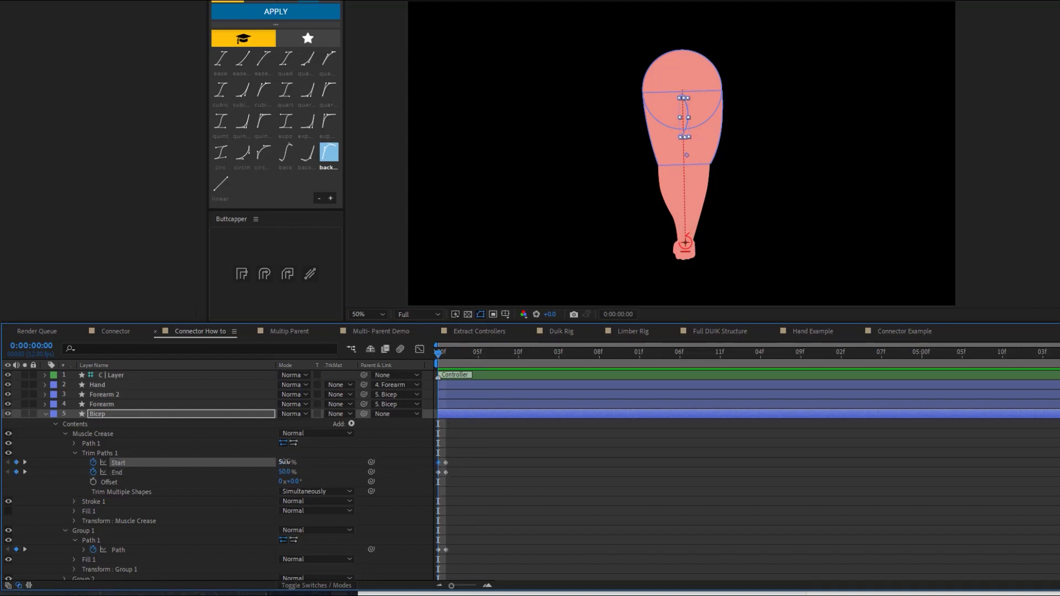
pyautogui.press('Return')
pyautogui.click(708, 504)
pyautogui.click(688, 163)
pyautogui.press('F2')
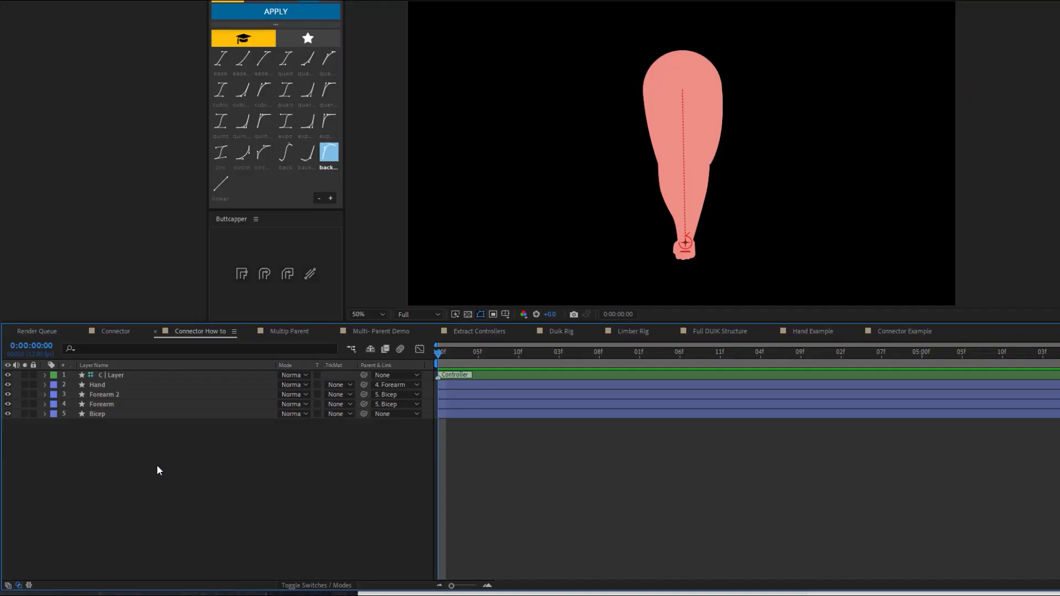
# - Reveal the Bicep's keyframed properties and select the Forearm's Rotation property
pyautogui.click(125, 415)
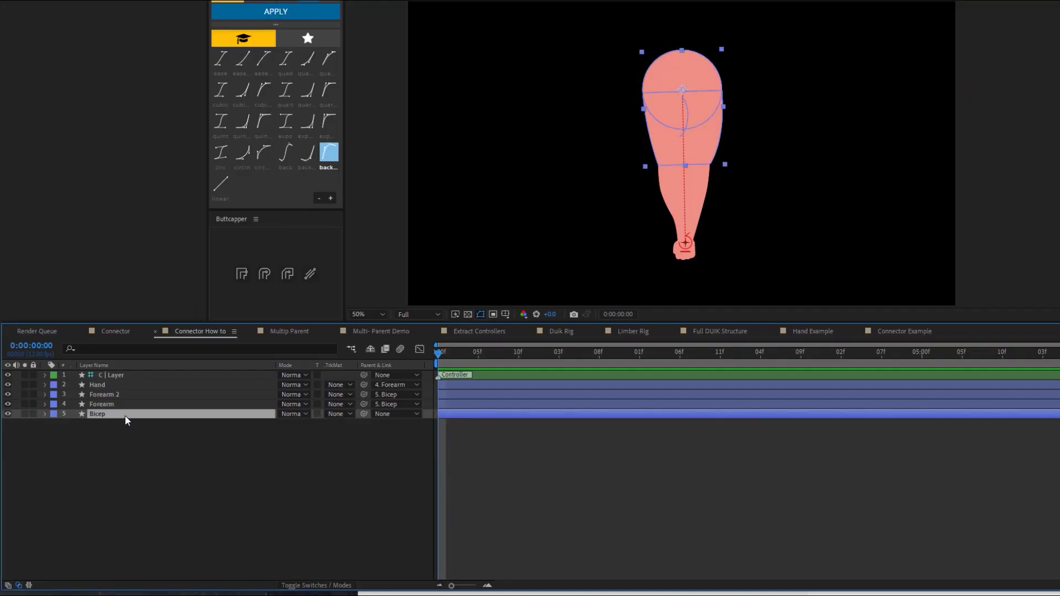
pyautogui.press('u')
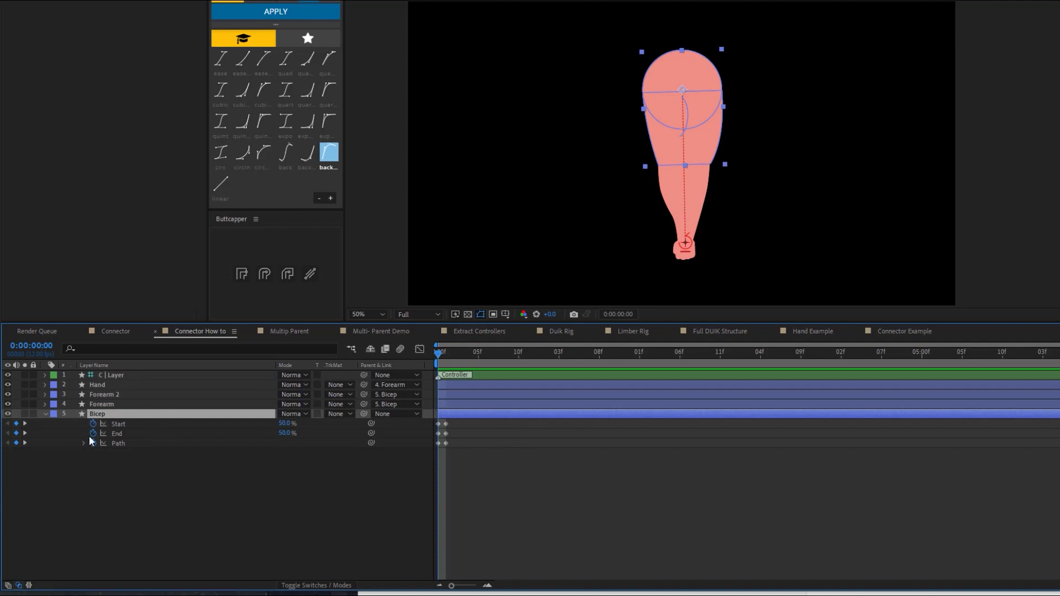
pyautogui.click(119, 403)
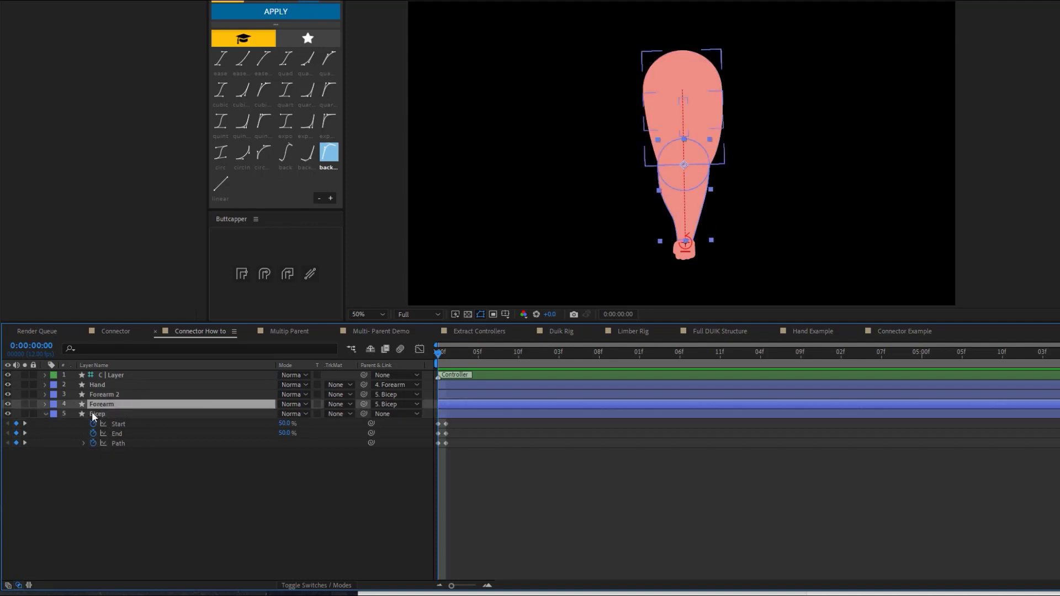
pyautogui.press('r')
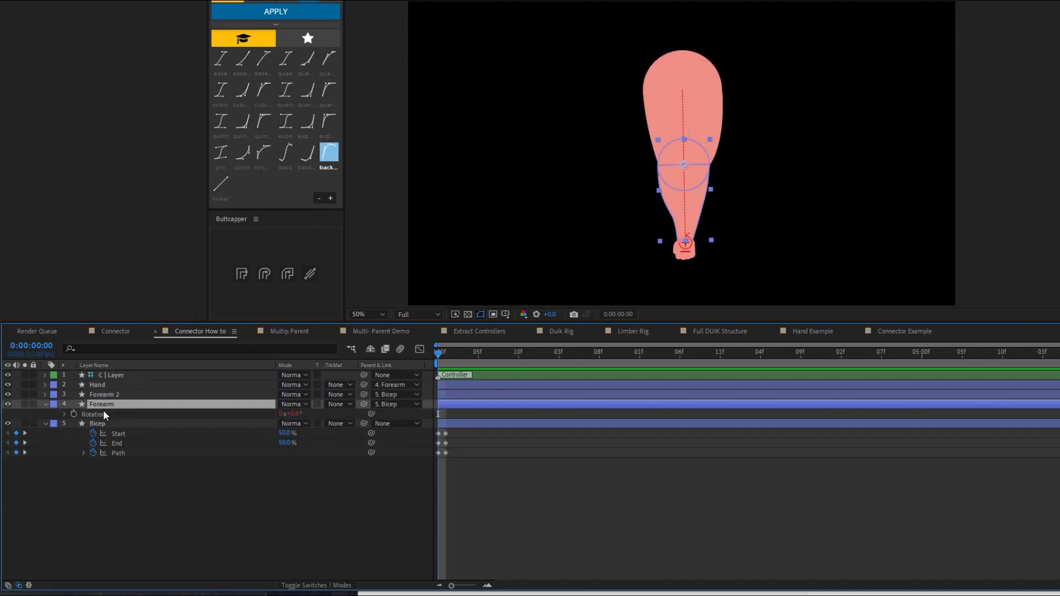
pyautogui.click(94, 414)
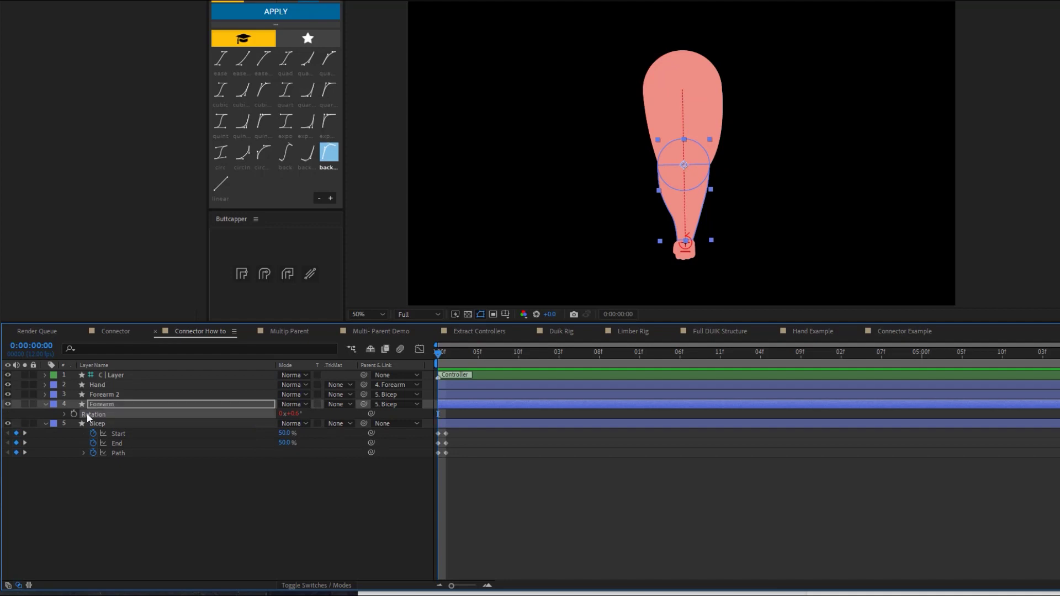
pyautogui.click(101, 403)
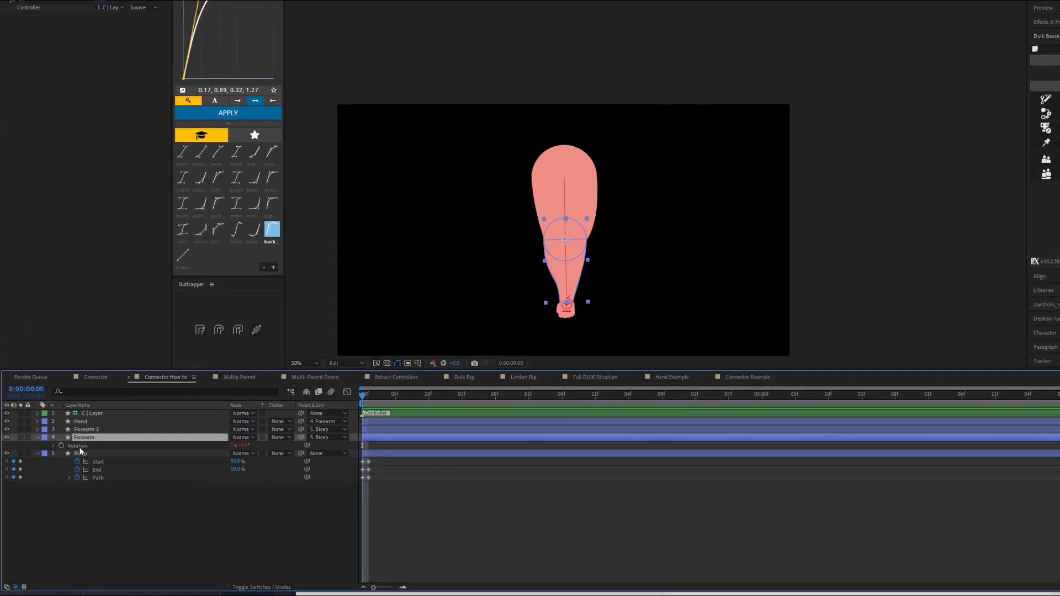
pyautogui.click(72, 459)
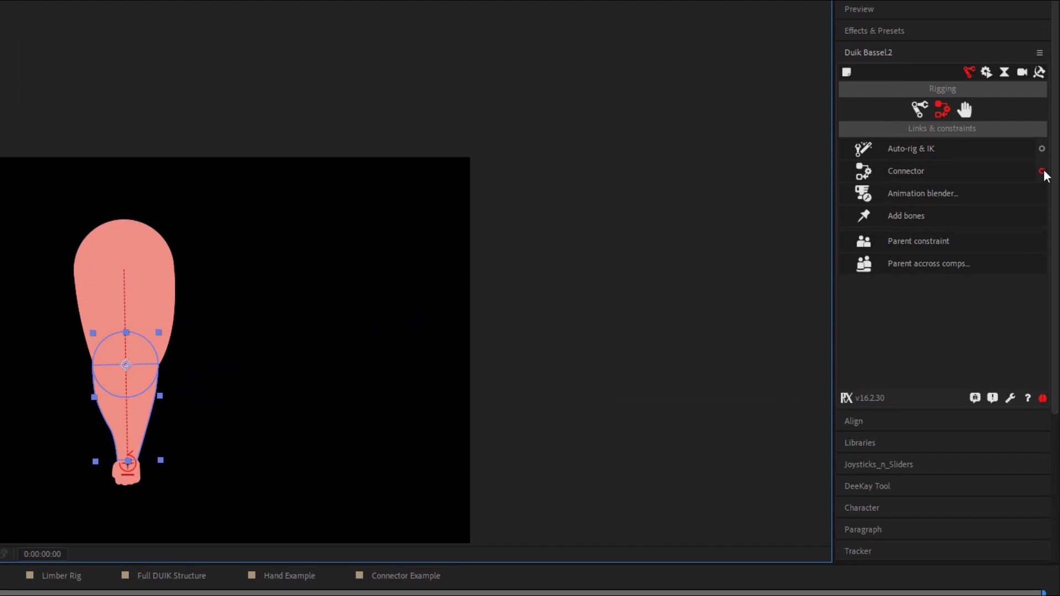
# - Pick Forearm Rotation as the connector's driving property and scrub frames 0–1 to check
pyautogui.click(1042, 172)
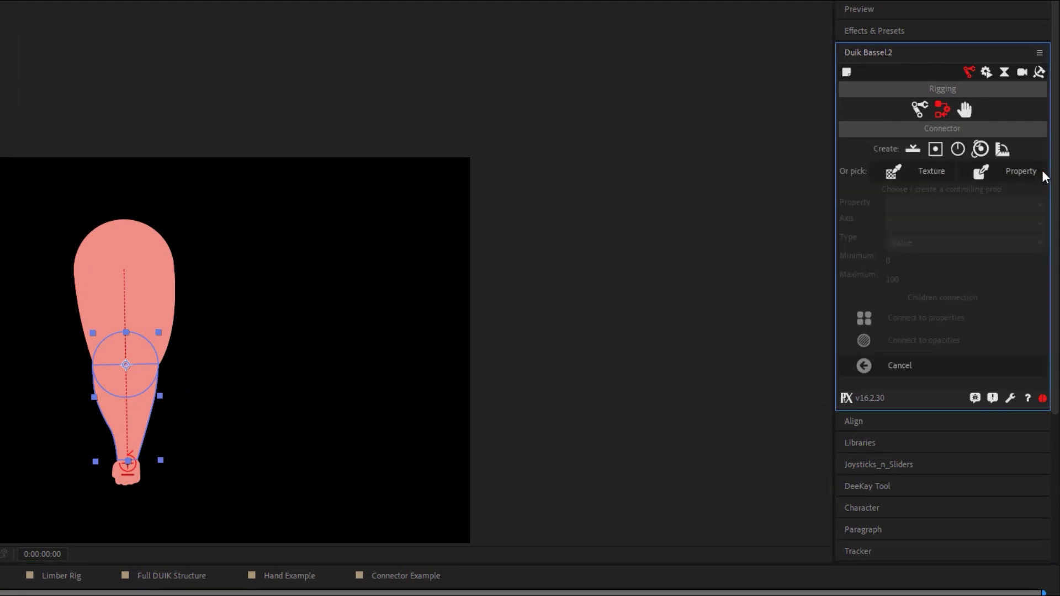
pyautogui.click(910, 171)
pyautogui.click(1010, 170)
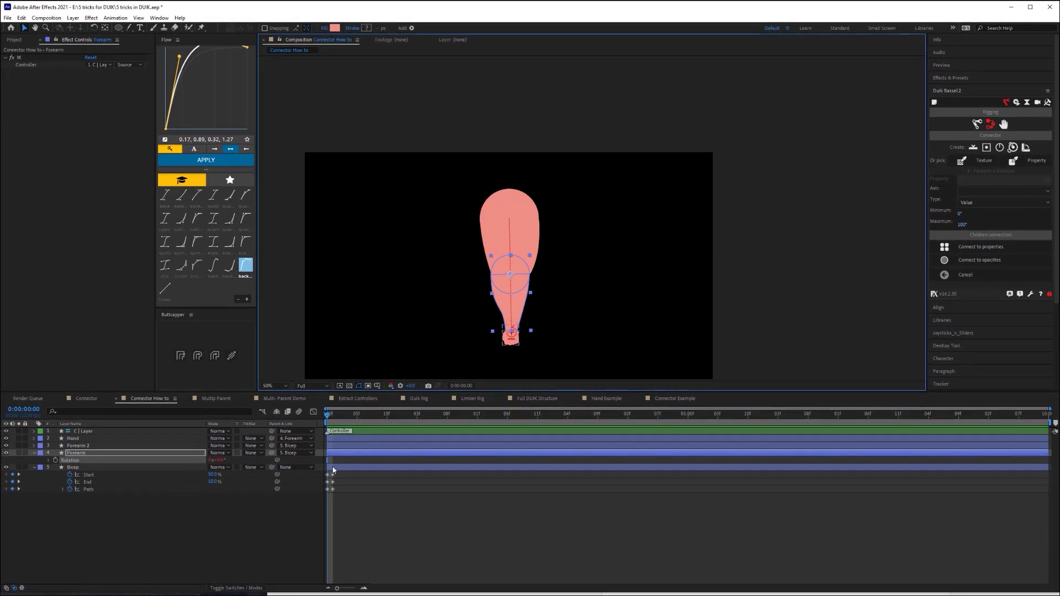
pyautogui.moveTo(330, 415); pyautogui.dragTo(329, 413)
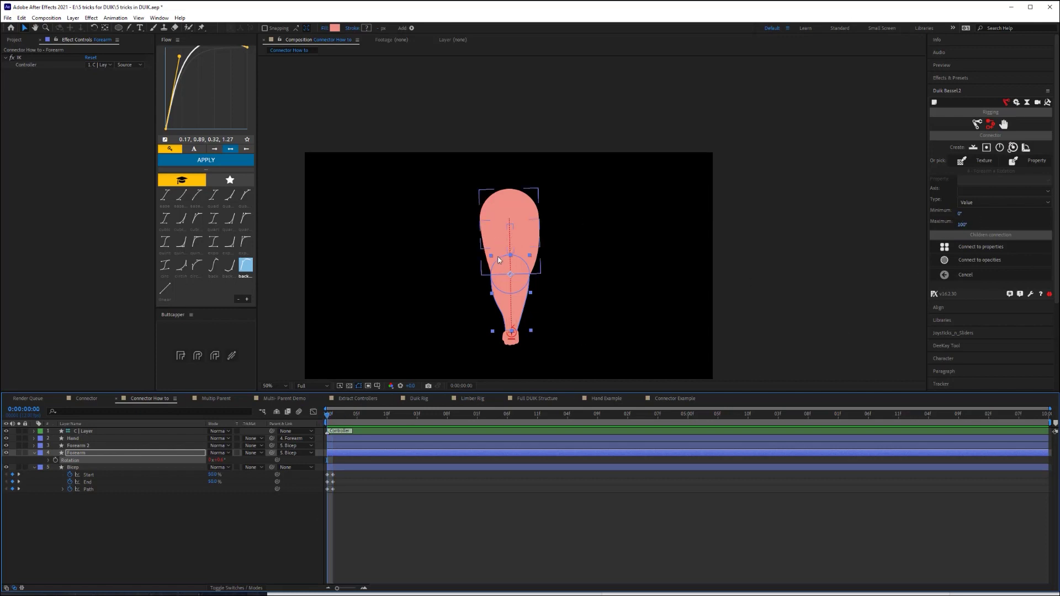
pyautogui.click(332, 419)
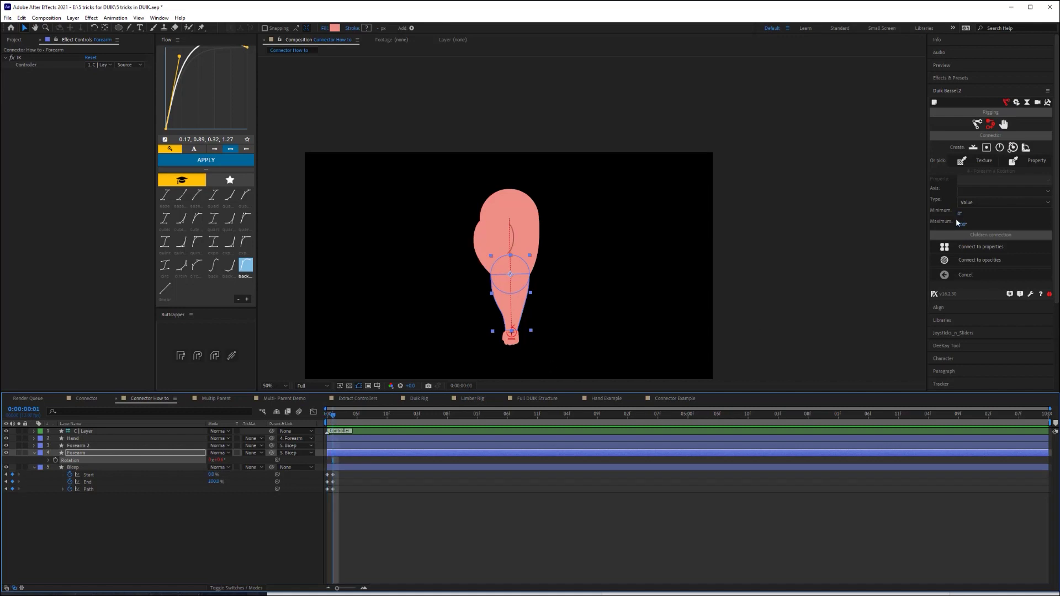
pyautogui.click(328, 418)
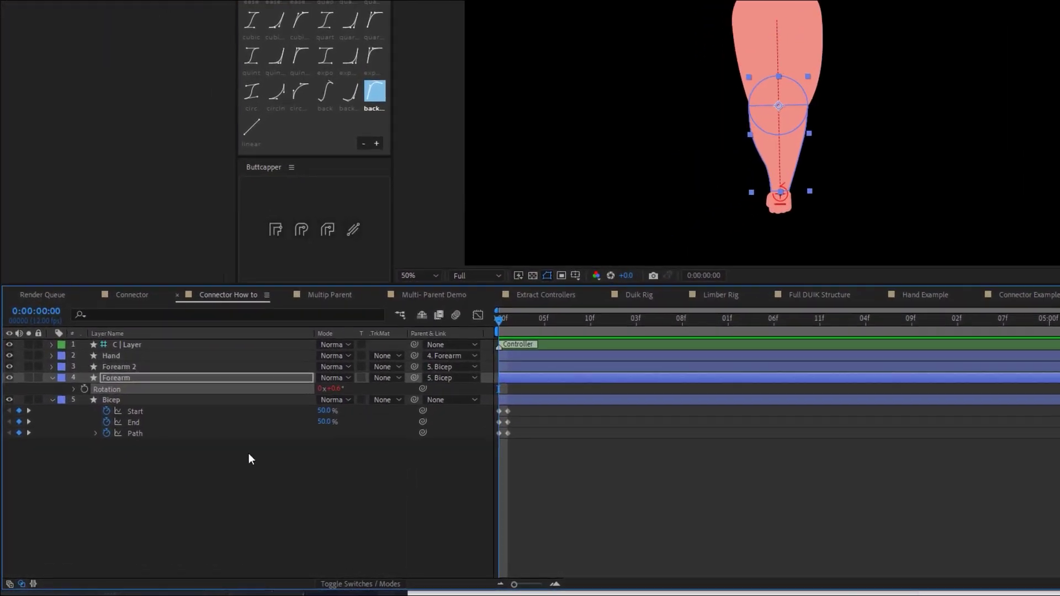
# - Select the Bicep's Path, End and Start properties together
pyautogui.click(154, 421)
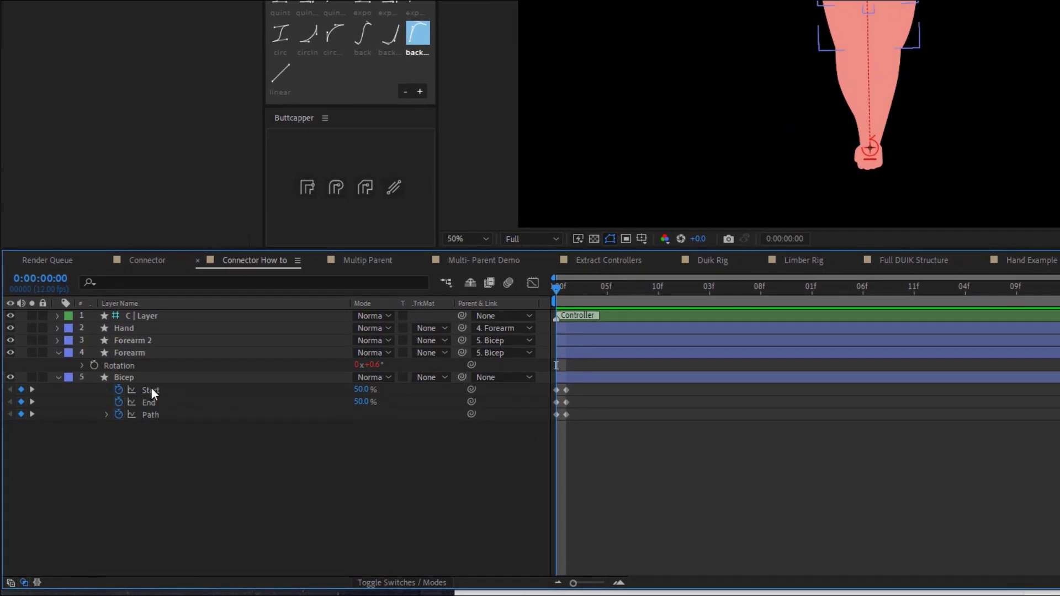
pyautogui.click(148, 414)
pyautogui.keyDown('shift'); pyautogui.click(149, 402); pyautogui.keyUp('shift')
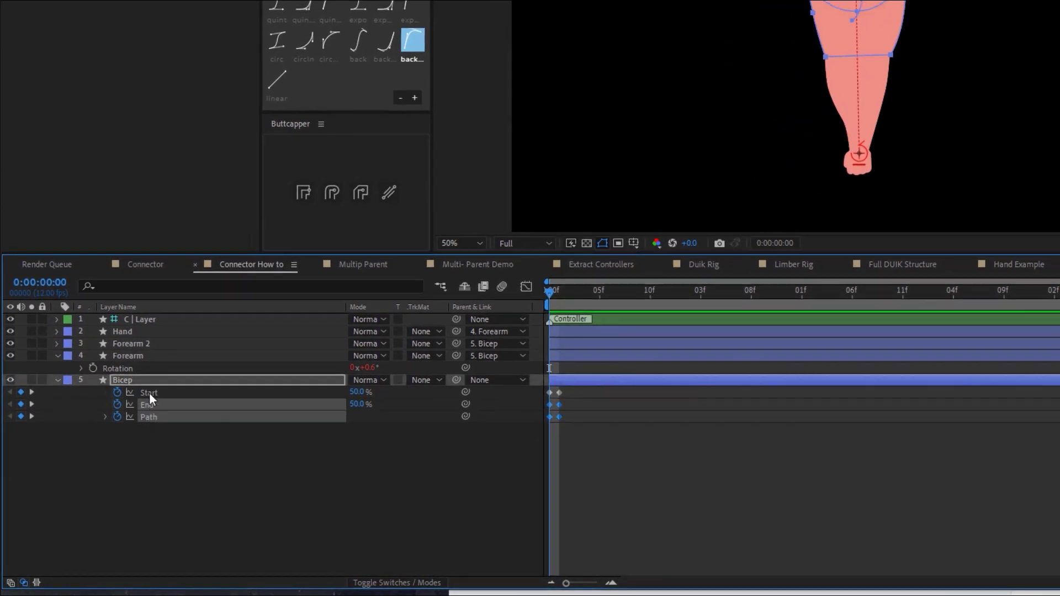
pyautogui.keyDown('shift'); pyautogui.click(149, 393); pyautogui.keyUp('shift')
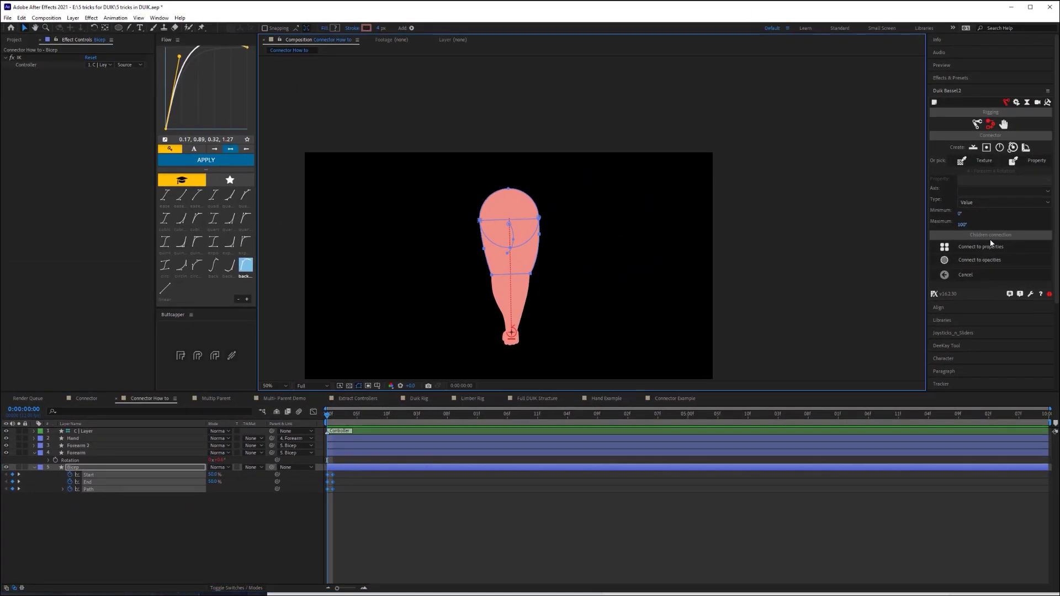
# - Connect the selected Bicep properties to the new C | Connector and bend the arm to test
pyautogui.click(998, 248)
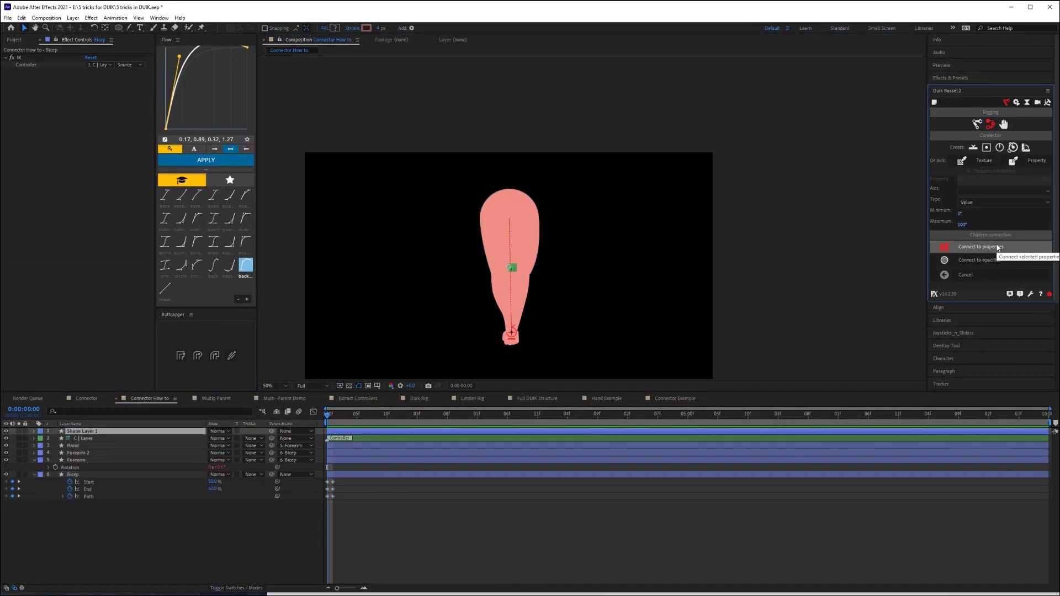
pyautogui.click(160, 511)
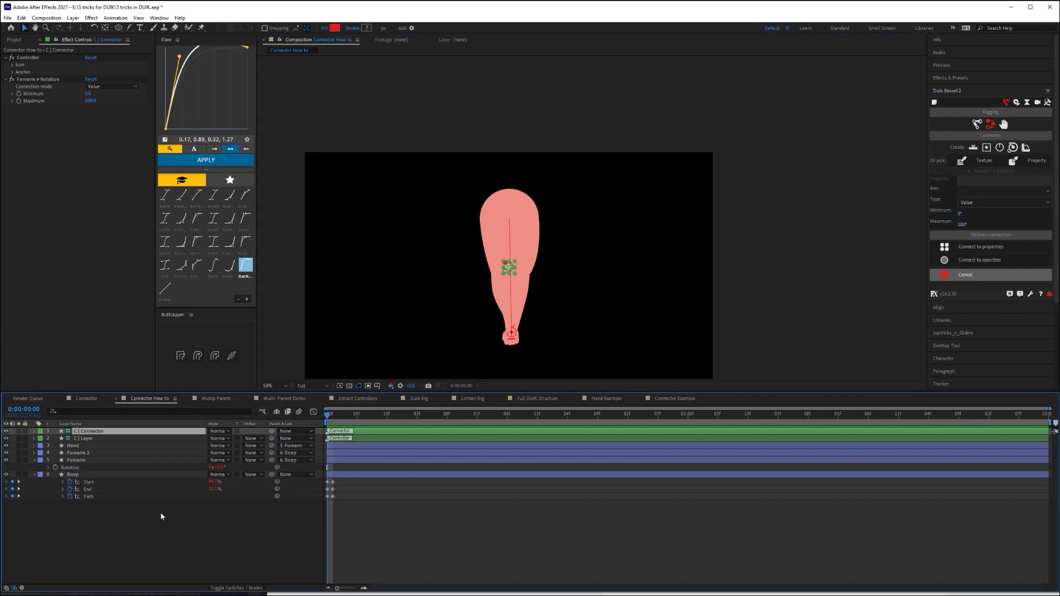
pyautogui.click(98, 434)
pyautogui.click(87, 438)
pyautogui.moveTo(517, 335); pyautogui.dragTo(462, 277)
pyautogui.click(101, 433)
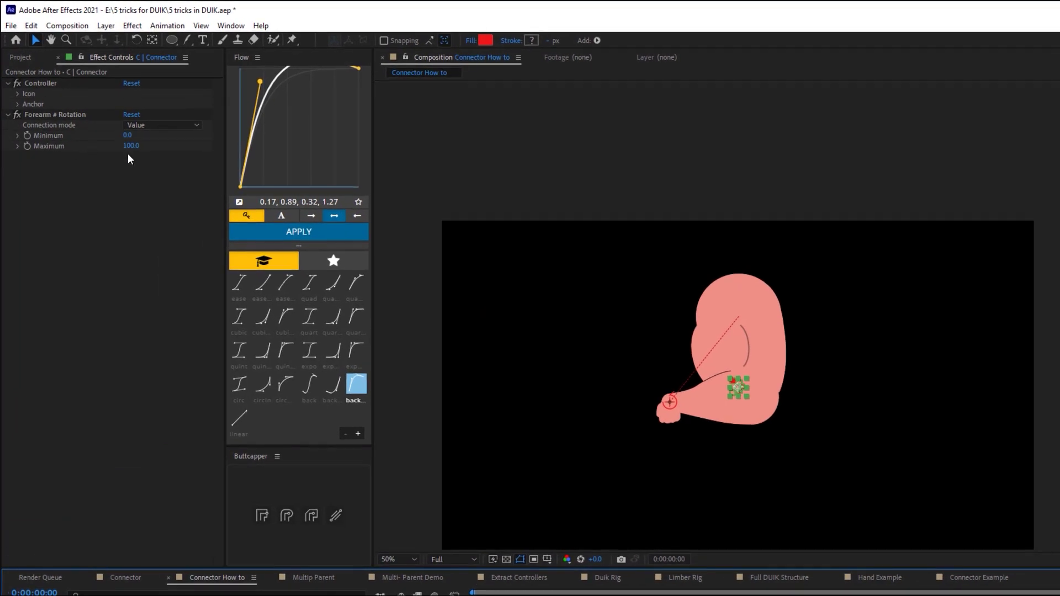
# - Set the connector's Forearm # Rotation Maximum to 90 and test it with the wrist controller
pyautogui.click(132, 145)
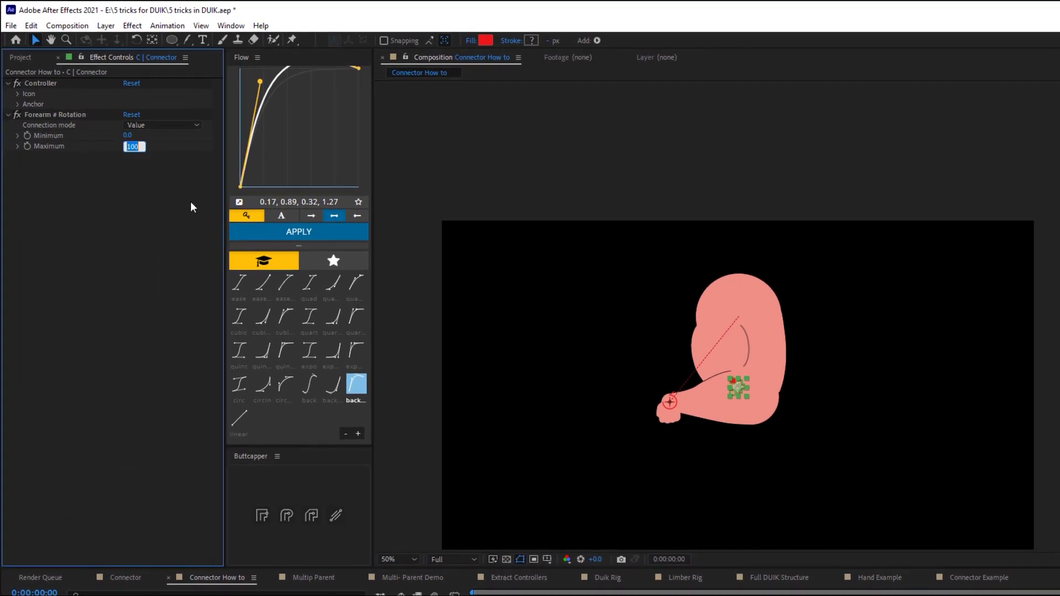
pyautogui.write('90')
pyautogui.press('Return')
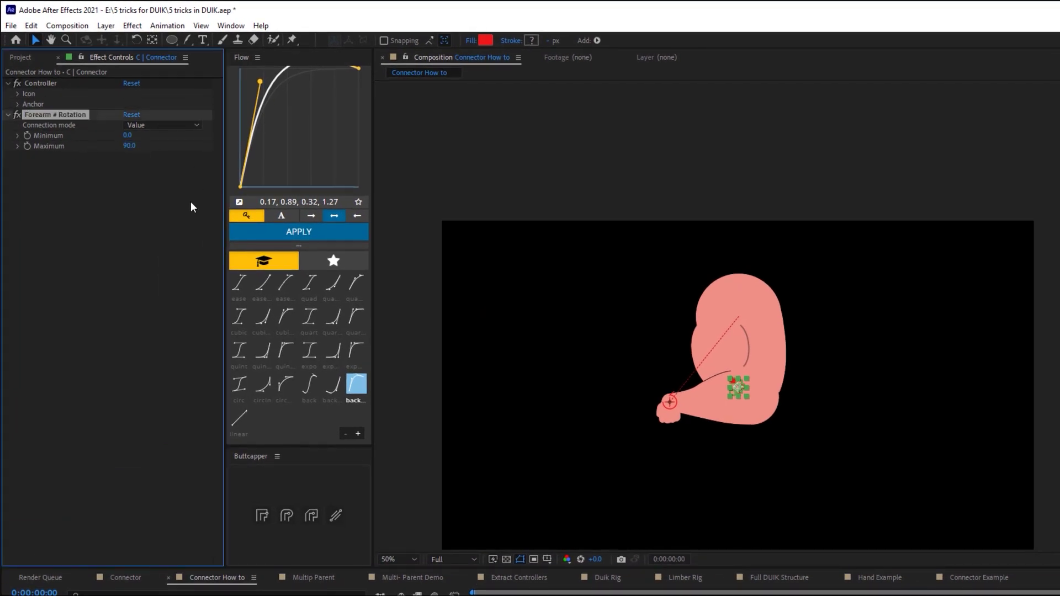
pyautogui.click(673, 405)
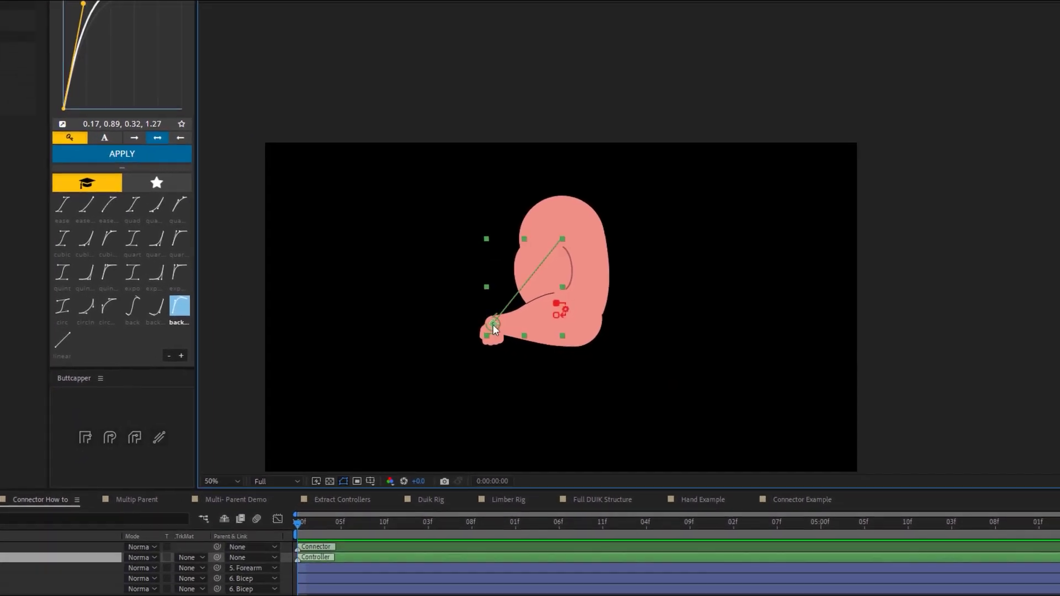
pyautogui.hotkey('shift', 'Up')
pyautogui.hotkey('shift', 'Up')
pyautogui.hotkey('shift', 'Up')
pyautogui.hotkey('shift', 'Up')
pyautogui.hotkey('shift', 'Up')
pyautogui.hotkey('shift', 'Up')
pyautogui.hotkey('shift', 'Up')
pyautogui.hotkey('shift', 'Up')
pyautogui.hotkey('shift', 'Up')
pyautogui.hotkey('shift', 'Up')
pyautogui.hotkey('shift', 'Up')
pyautogui.hotkey('shift', 'Up')
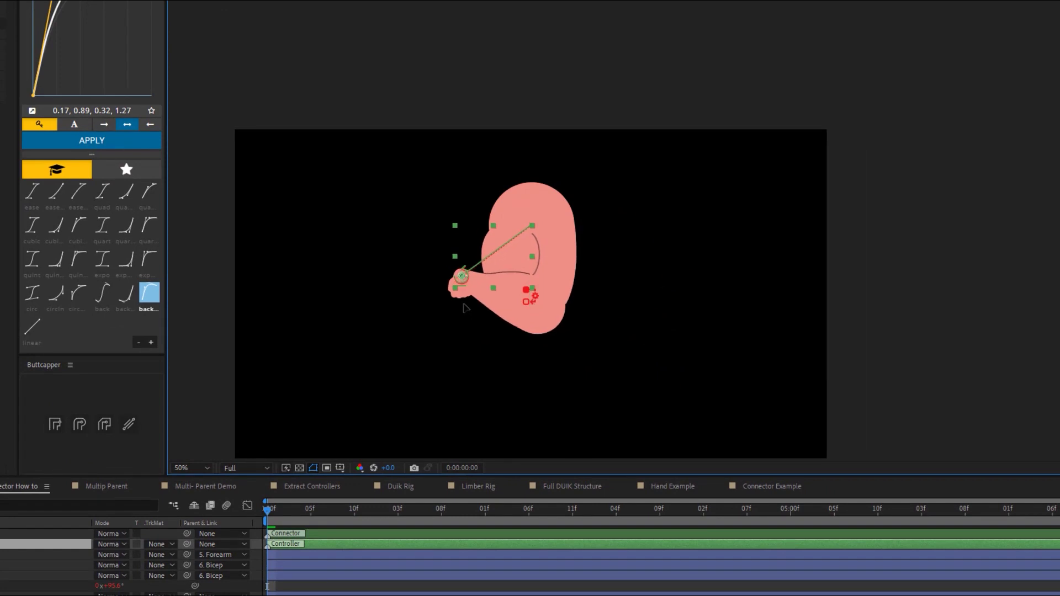
pyautogui.moveTo(462, 276); pyautogui.dragTo(464, 321)
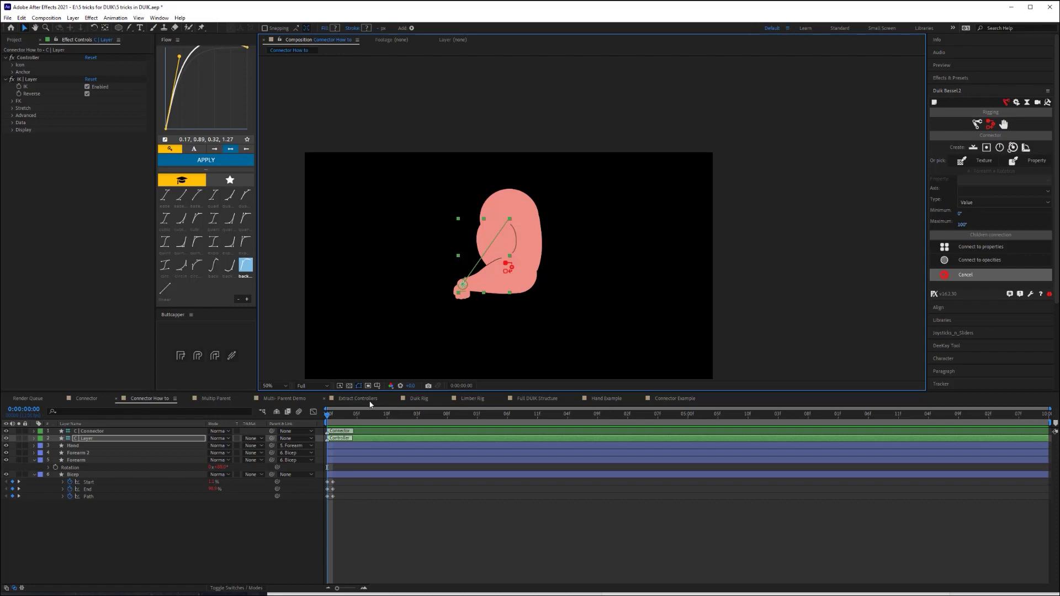
pyautogui.click(472, 398)
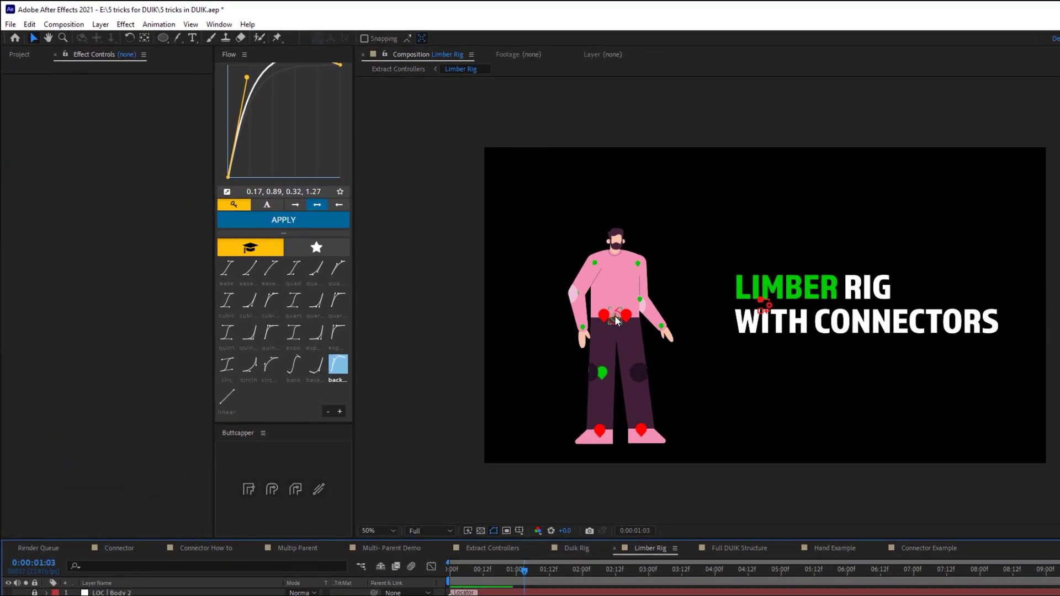
pyautogui.click(617, 321)
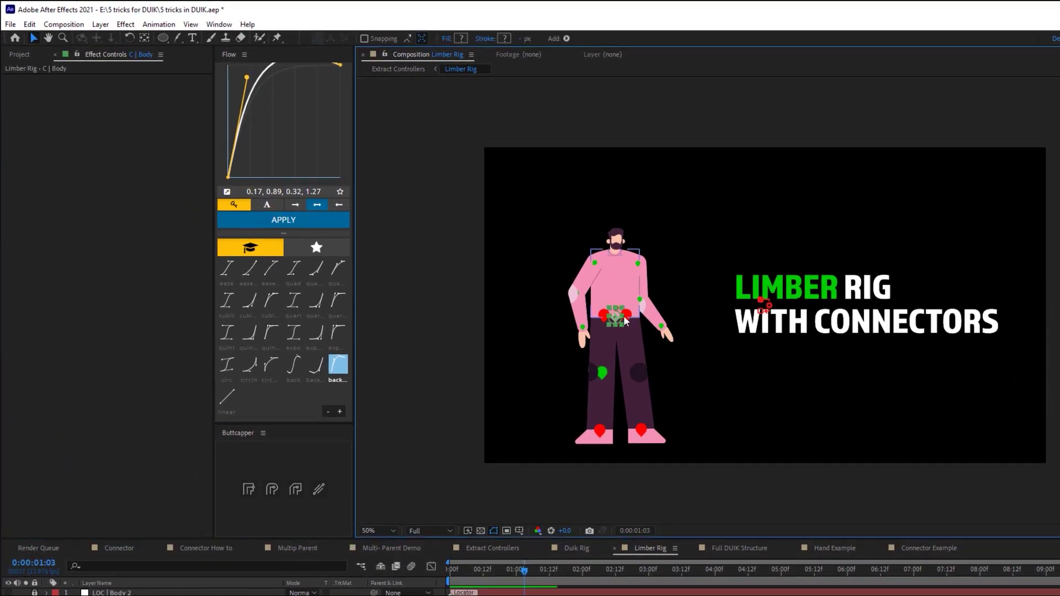
pyautogui.click(641, 431)
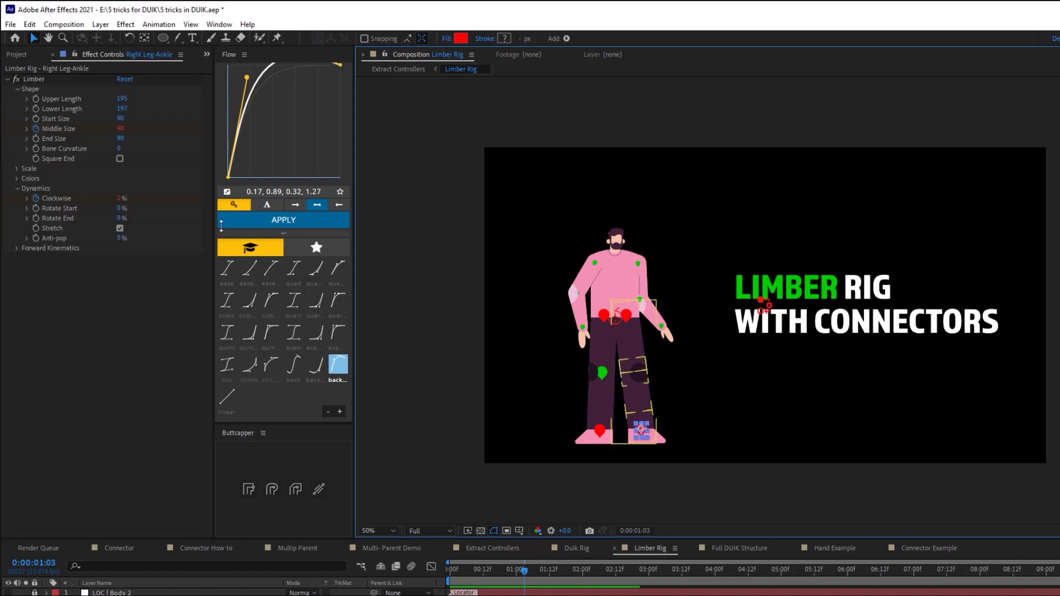
pyautogui.click(617, 320)
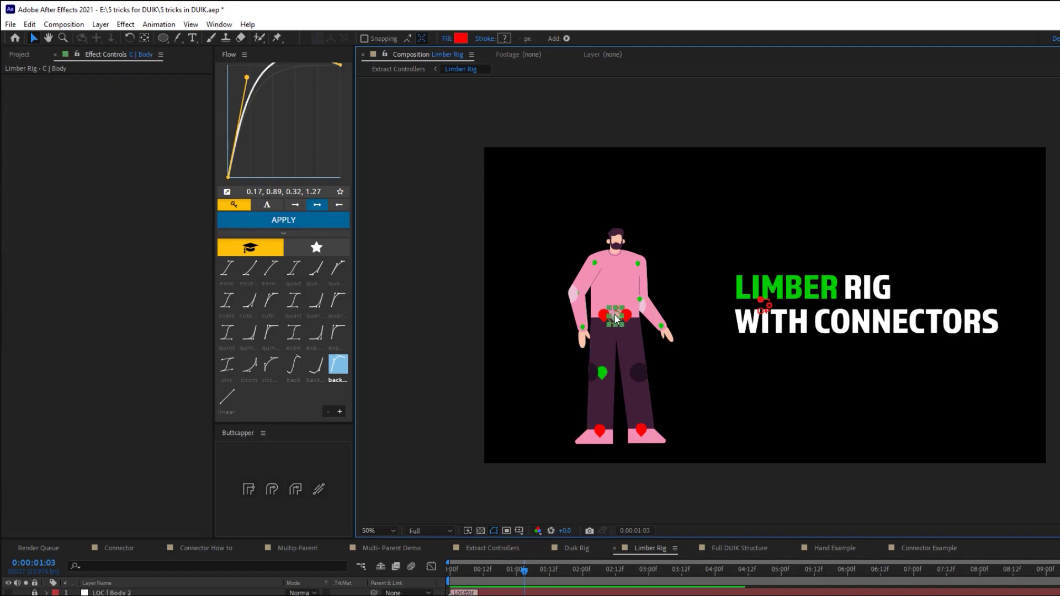
pyautogui.click(640, 431)
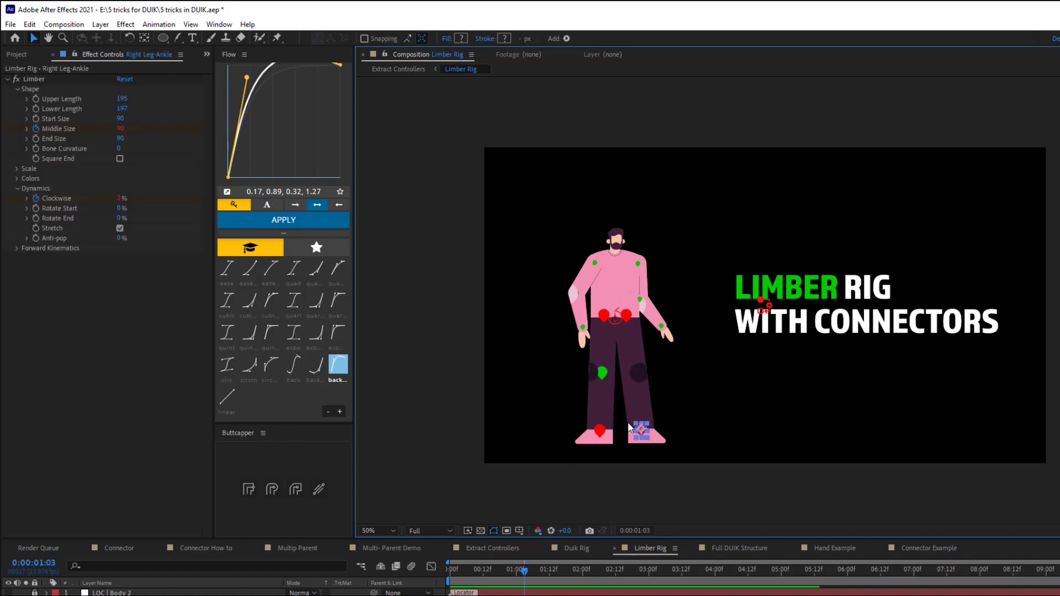
pyautogui.click(615, 320)
pyautogui.moveTo(615, 325); pyautogui.dragTo(619, 362)
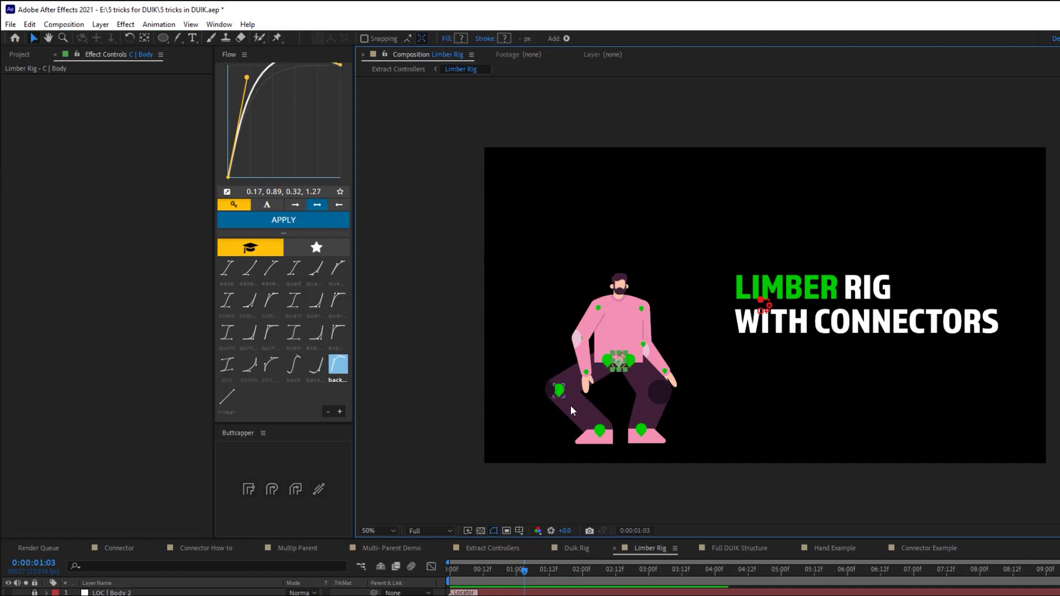
pyautogui.moveTo(666, 389); pyautogui.dragTo(667, 362)
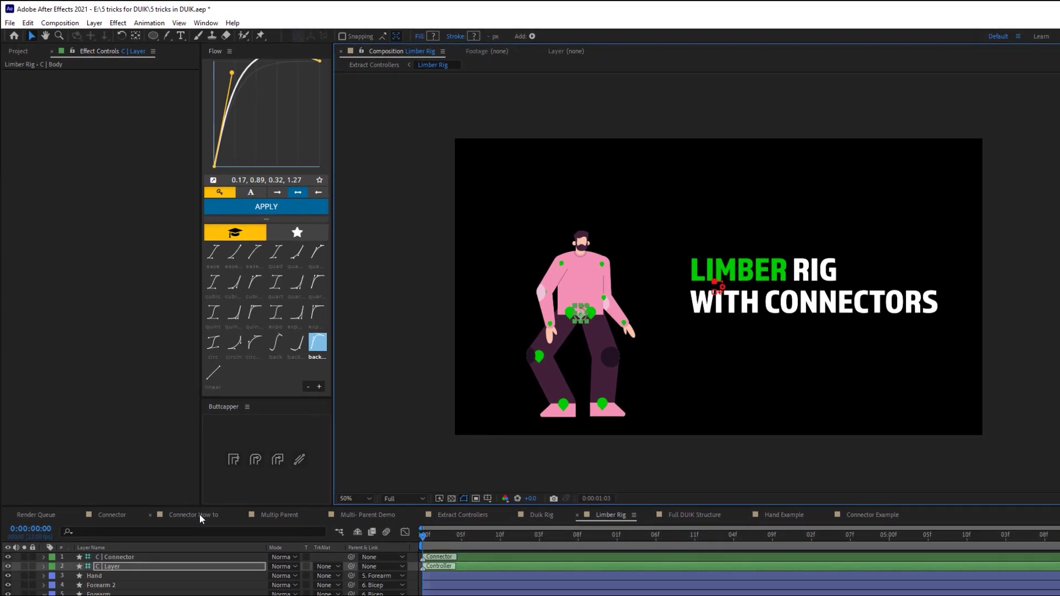
pyautogui.click(200, 515)
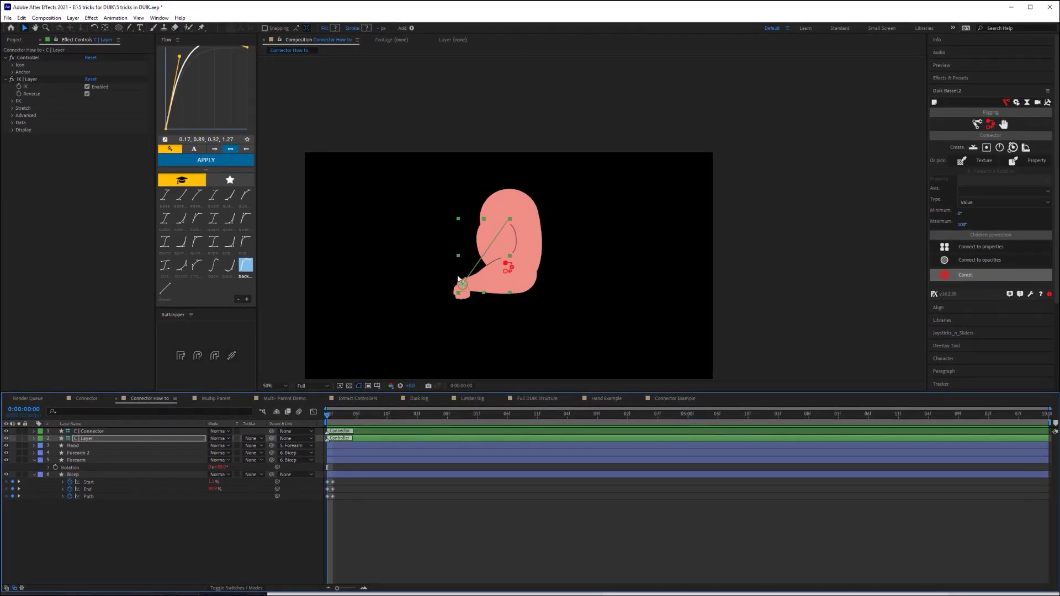
# - Reveal the connector expression on Bicep Path, then step to frame 1 to check the arm
pyautogui.click(89, 496)
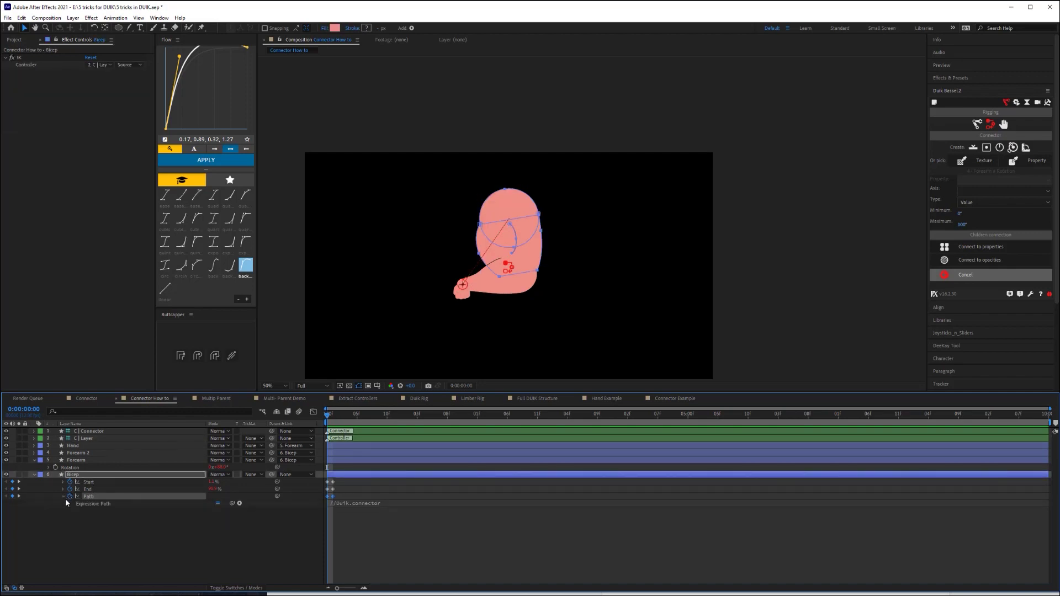
pyautogui.click(217, 504)
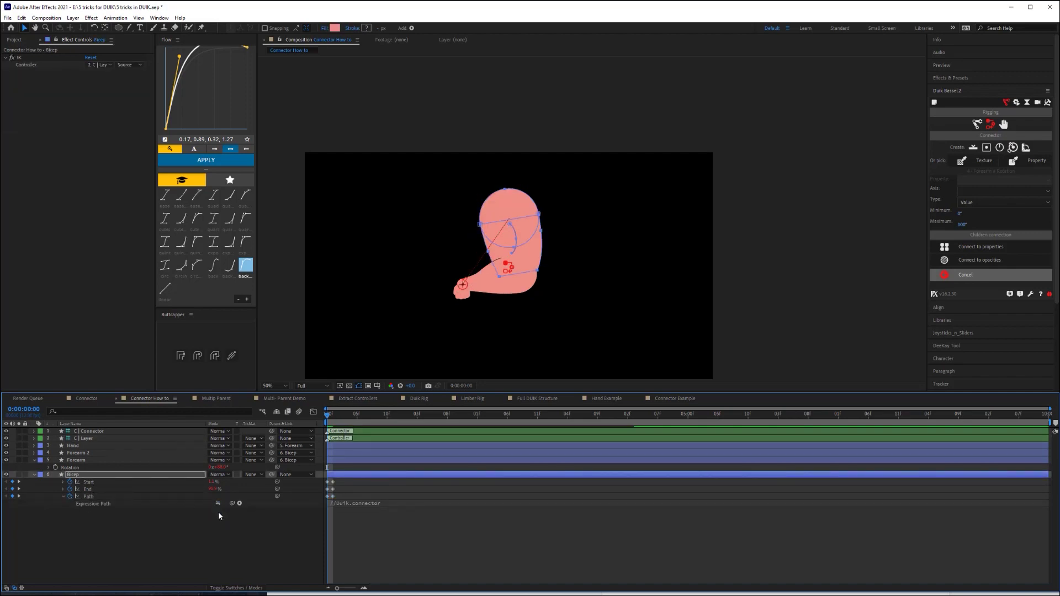
pyautogui.click(295, 507)
pyautogui.click(334, 421)
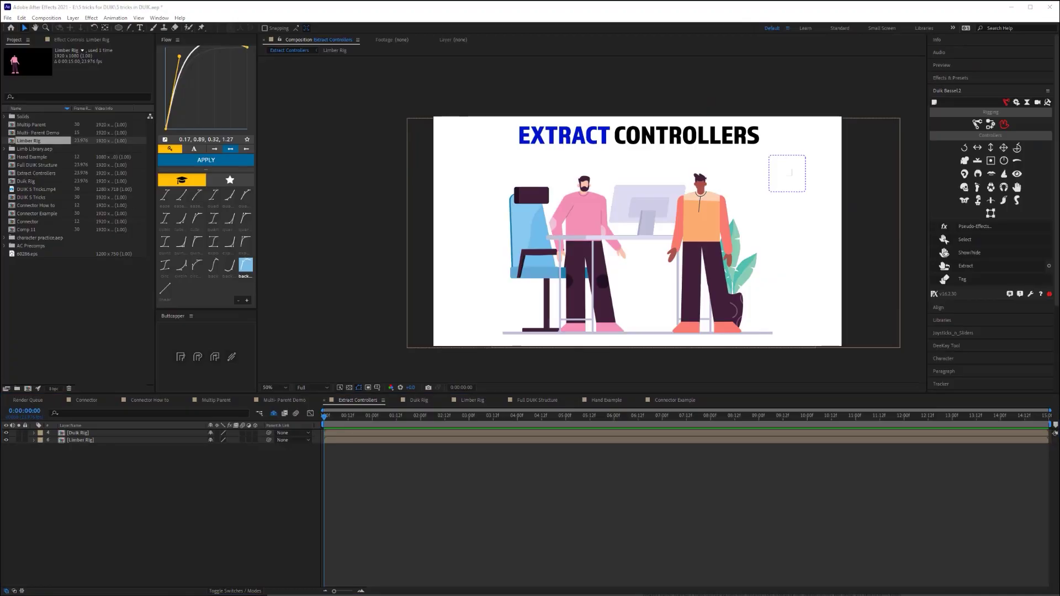
# - Set the Extract Controllers comp viewer magnification to Fit
pyautogui.click(564, 506)
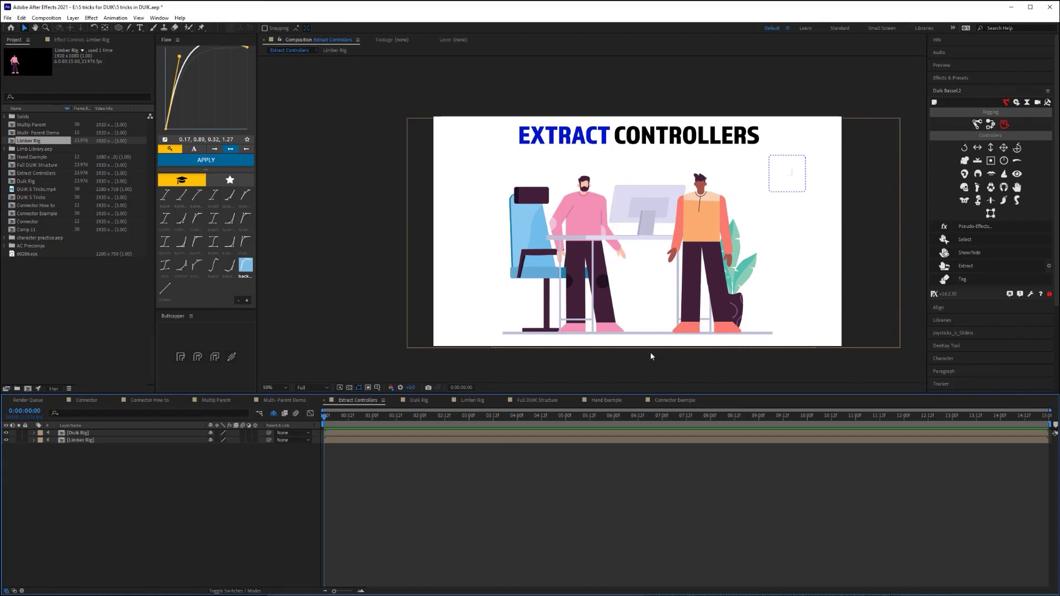
pyautogui.click(275, 387)
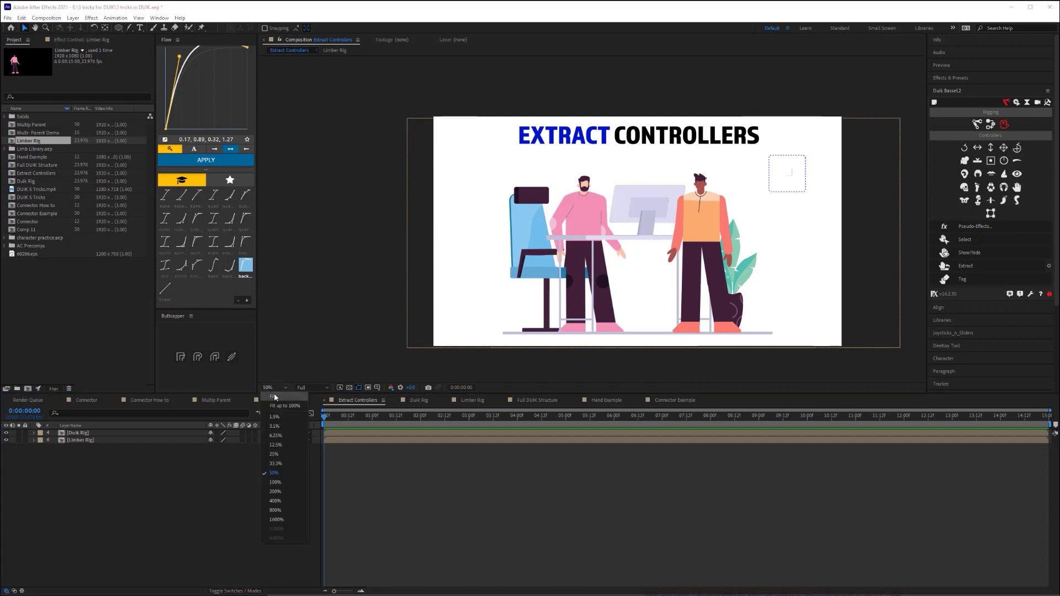
pyautogui.click(276, 398)
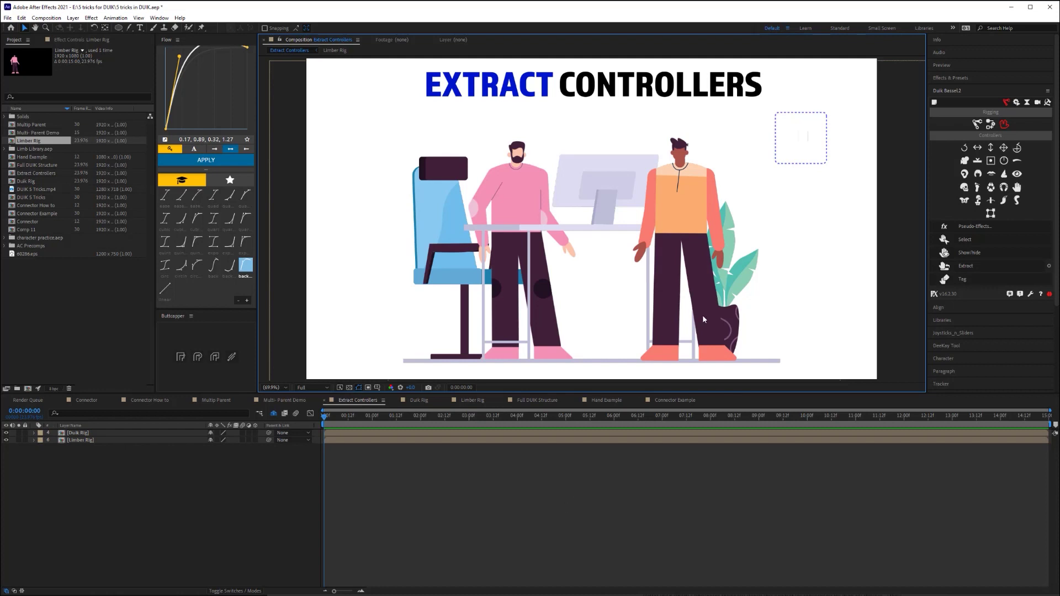
# - Select the Duik Rig precomp layer in the timeline
pyautogui.click(142, 439)
pyautogui.click(137, 434)
pyautogui.click(141, 434)
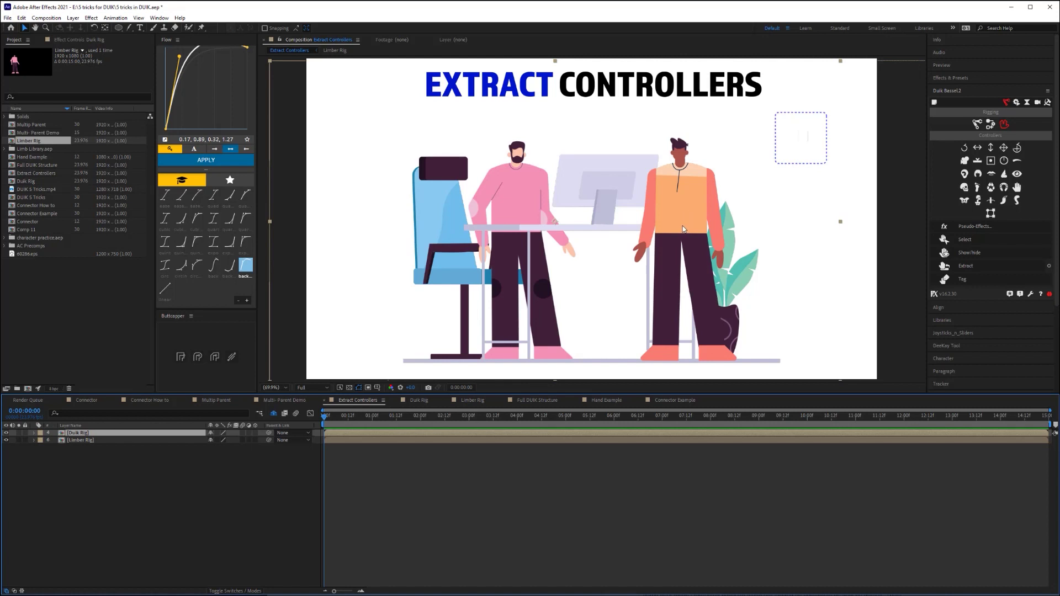
# - Extract the Duik Rig controllers into this comp and test the orange character's hand controller
pyautogui.click(972, 269)
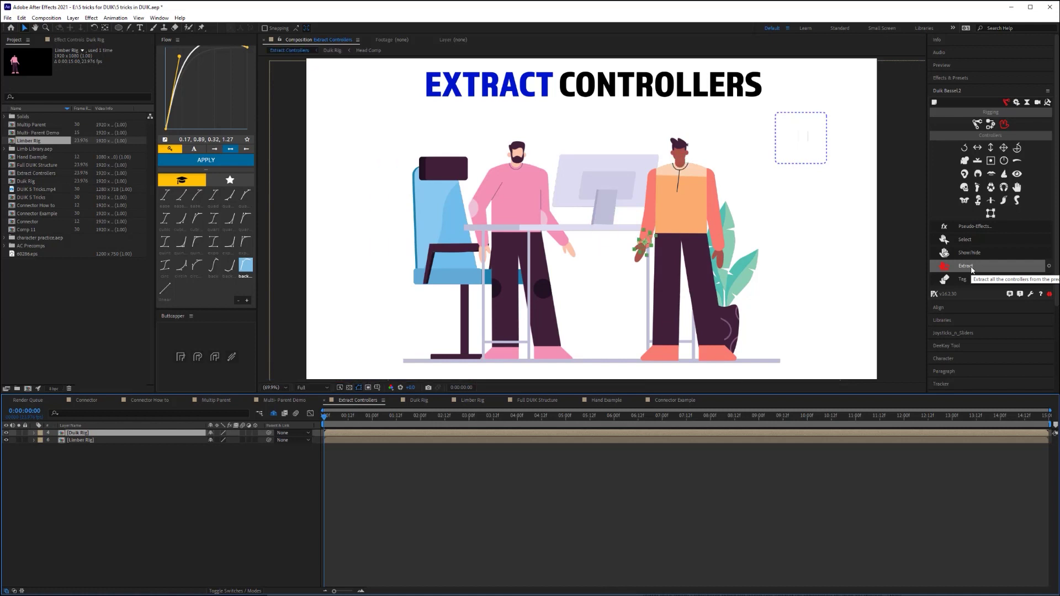
pyautogui.moveTo(643, 242)
pyautogui.mouseDown()
pyautogui.moveTo(638, 212)
pyautogui.moveTo(624, 233)
pyautogui.mouseUp()
pyautogui.click(140, 462)
# - Reselect the Duik Rig precomp layer, then select the Limber Rig precomp layer
pyautogui.click(79, 484)
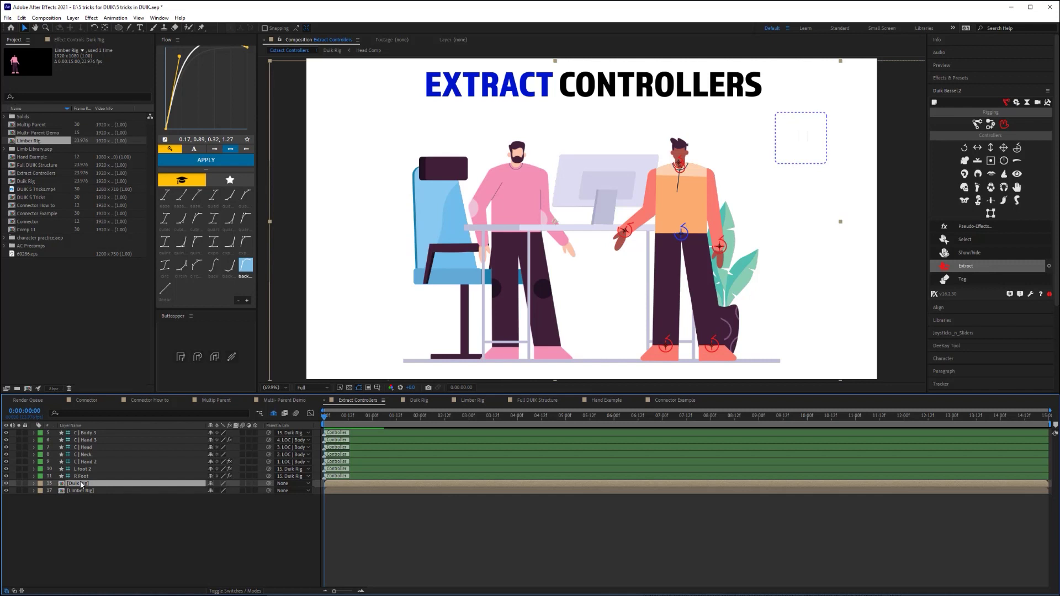
pyautogui.click(207, 526)
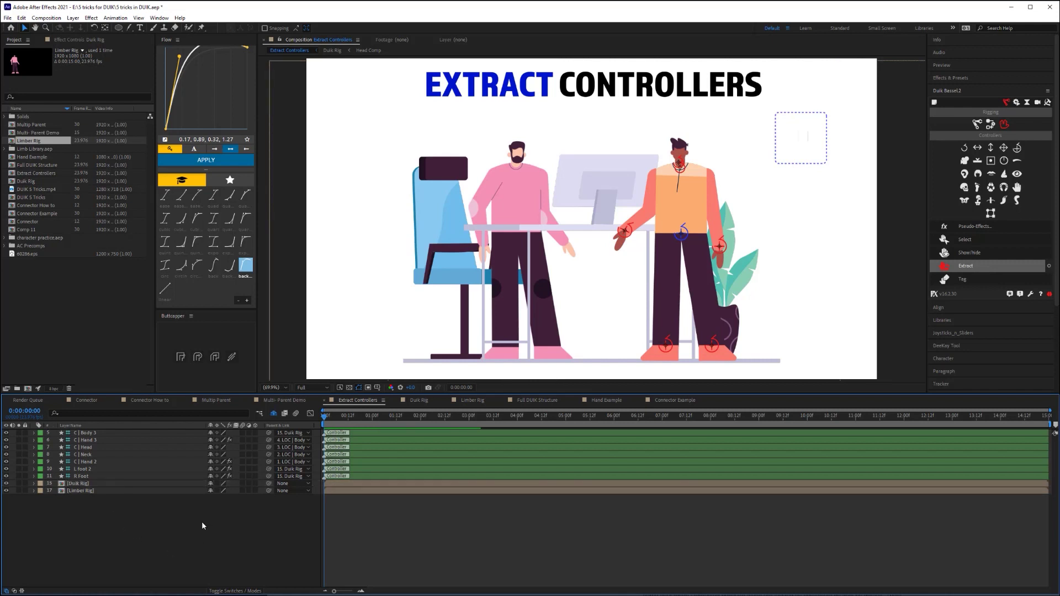
pyautogui.click(144, 486)
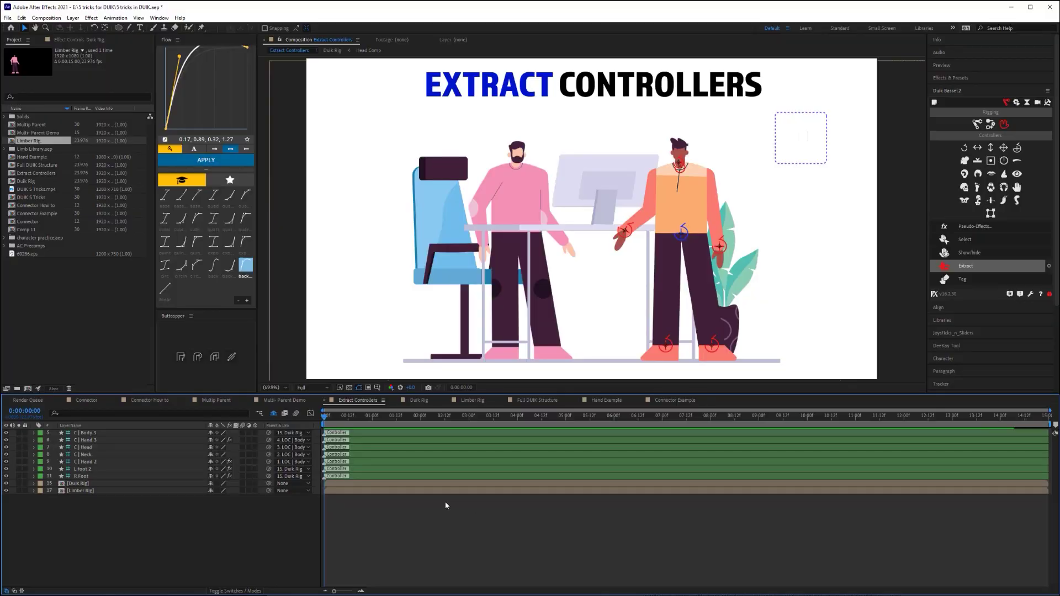
pyautogui.click(160, 490)
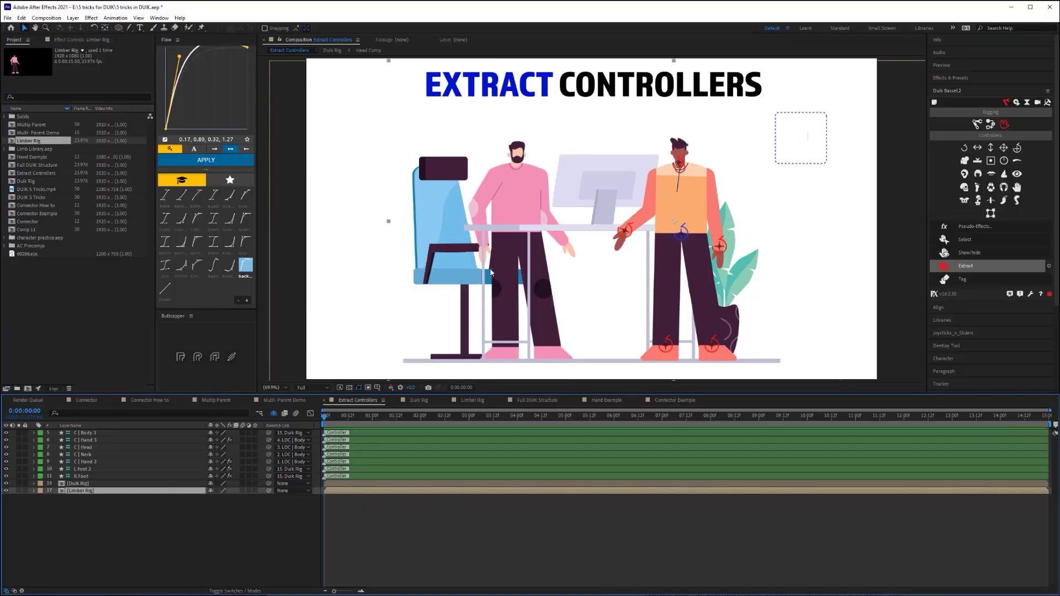
# - In the Limber Rig comp, tag left-Wrist, Right-Wrist, Foot and Right Foot as Duik controllers
pyautogui.doubleClick(107, 491)
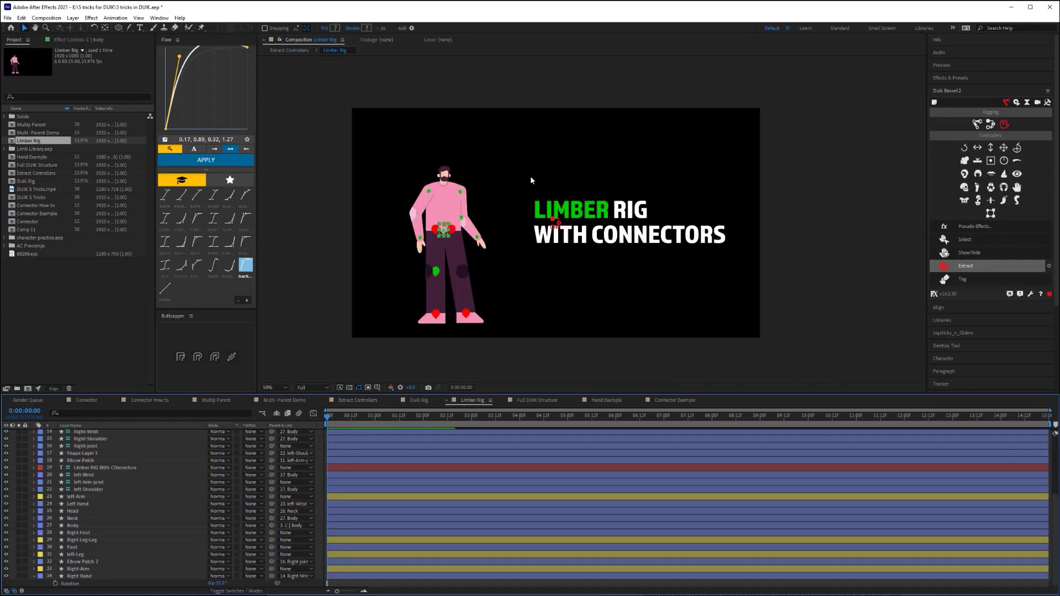
pyautogui.moveTo(470, 259); pyautogui.dragTo(432, 323)
pyautogui.click(578, 355)
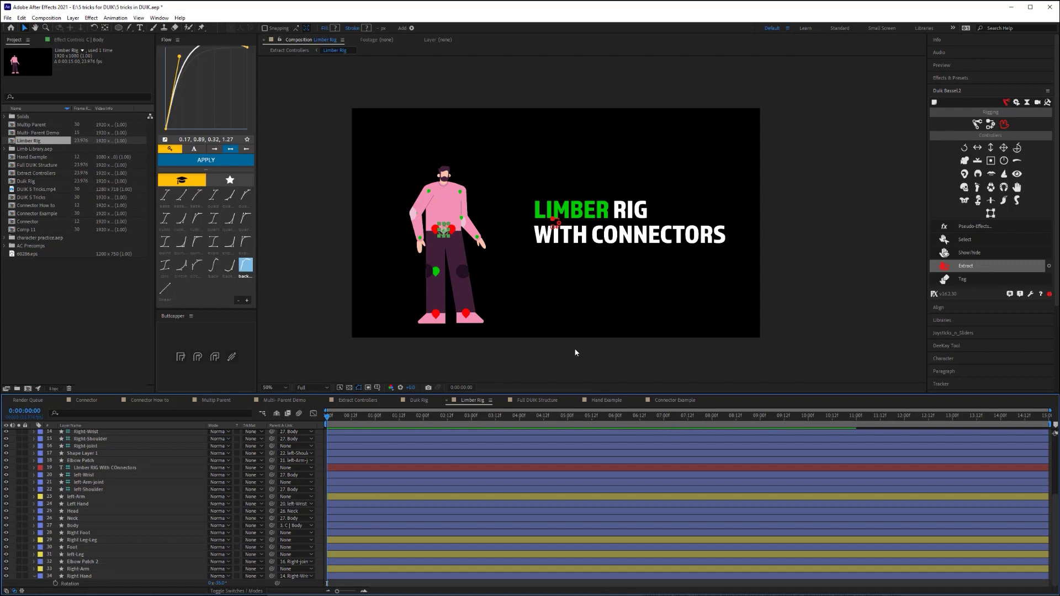
pyautogui.moveTo(438, 251); pyautogui.dragTo(458, 304)
pyautogui.click(436, 291)
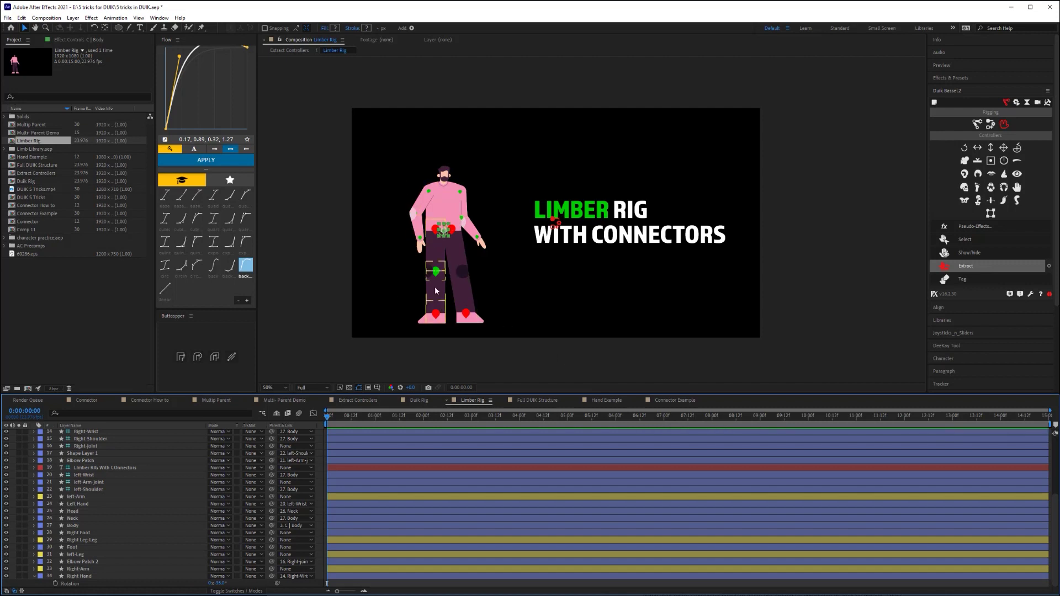
pyautogui.click(421, 239)
pyautogui.keyDown('shift'); pyautogui.click(477, 239); pyautogui.keyUp('shift')
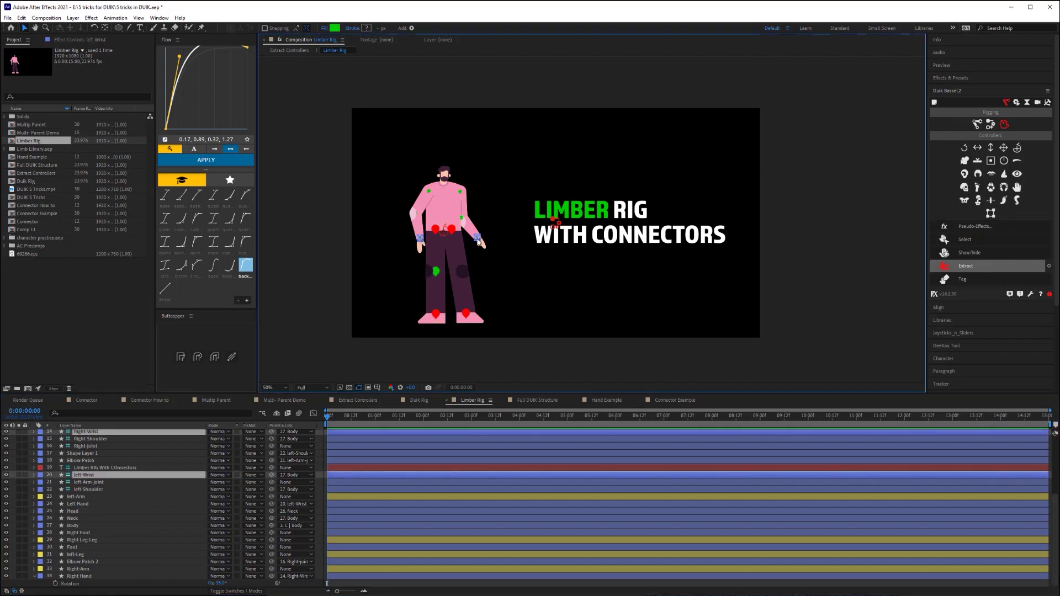
pyautogui.keyDown('shift'); pyautogui.click(429, 319); pyautogui.keyUp('shift')
pyautogui.keyDown('shift'); pyautogui.click(463, 325); pyautogui.keyUp('shift')
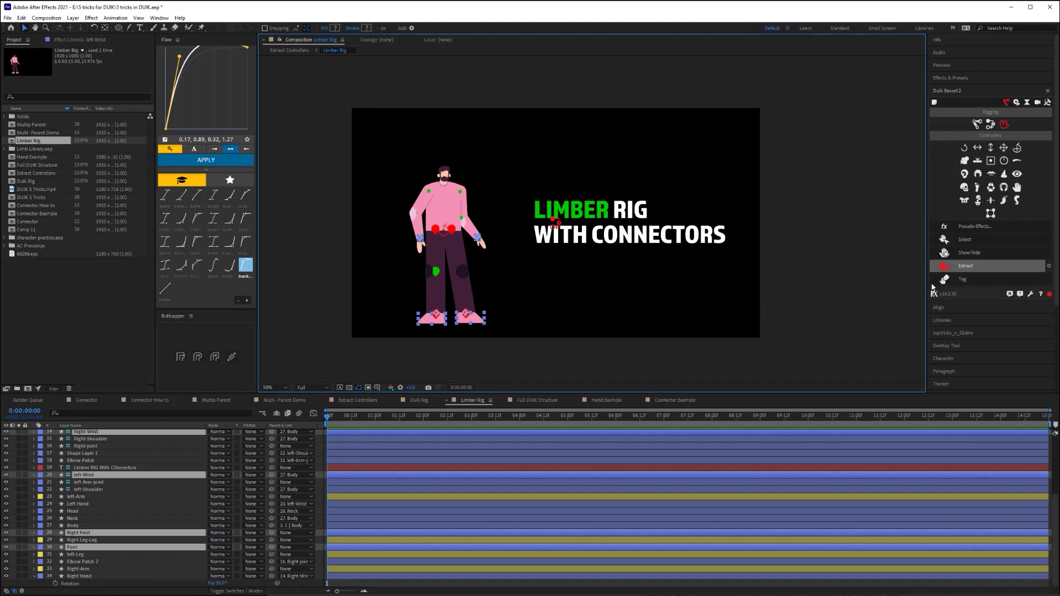
pyautogui.click(958, 281)
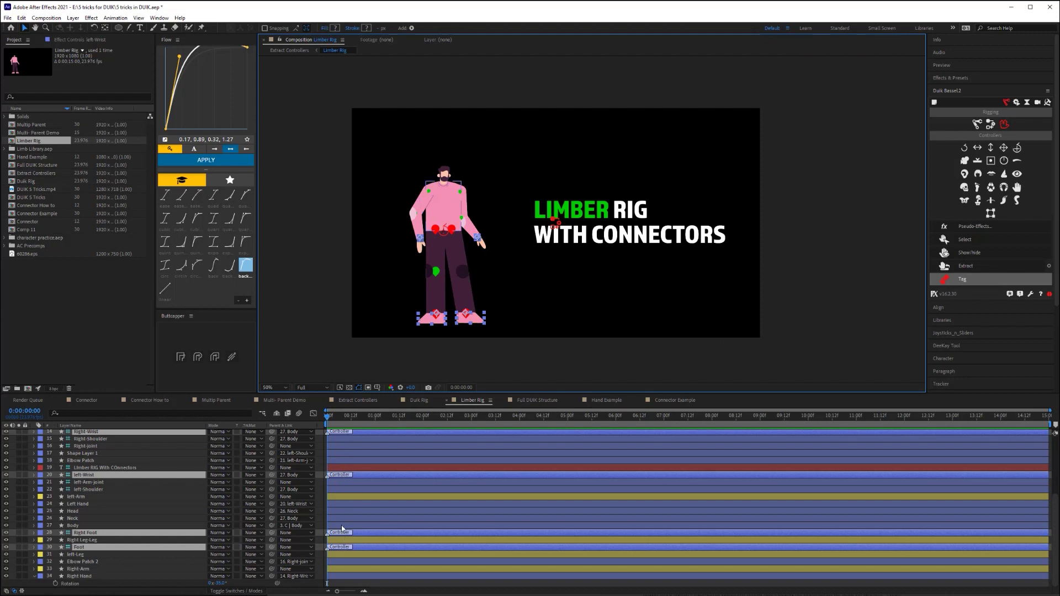
# - Turn off Guide Layer on the Foot and Right Foot layers and show the comp hierarchy
pyautogui.click(83, 561)
pyautogui.click(79, 548)
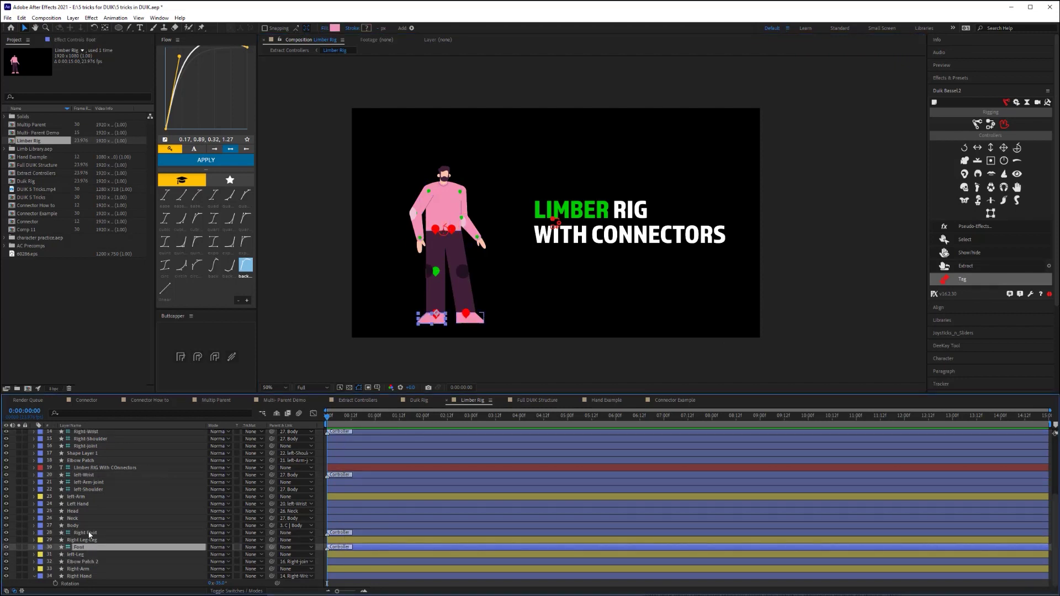
pyautogui.keyDown('ctrl'); pyautogui.click(85, 533); pyautogui.keyUp('ctrl')
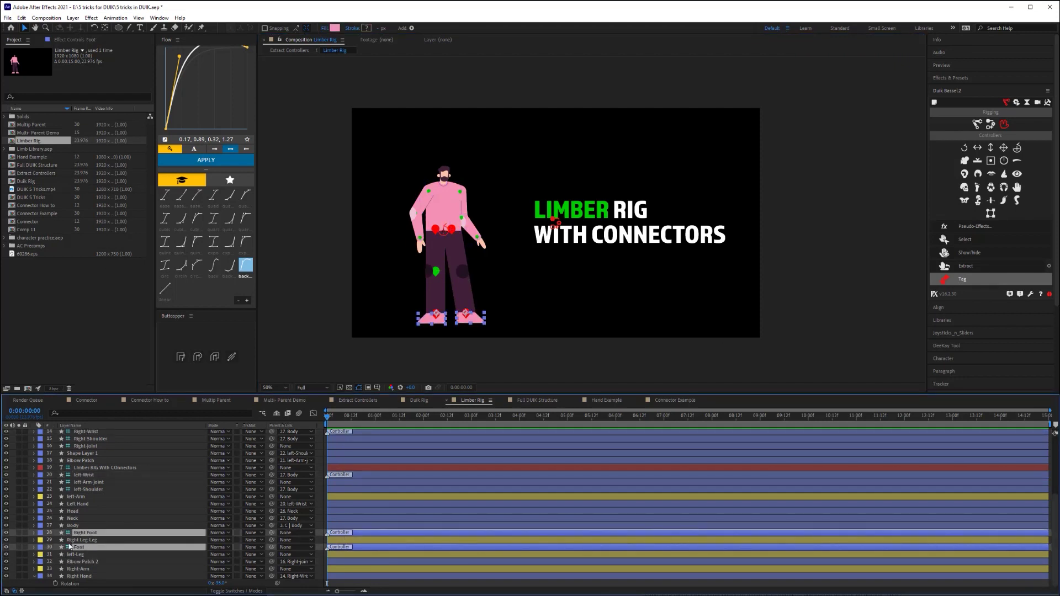
pyautogui.click(71, 18)
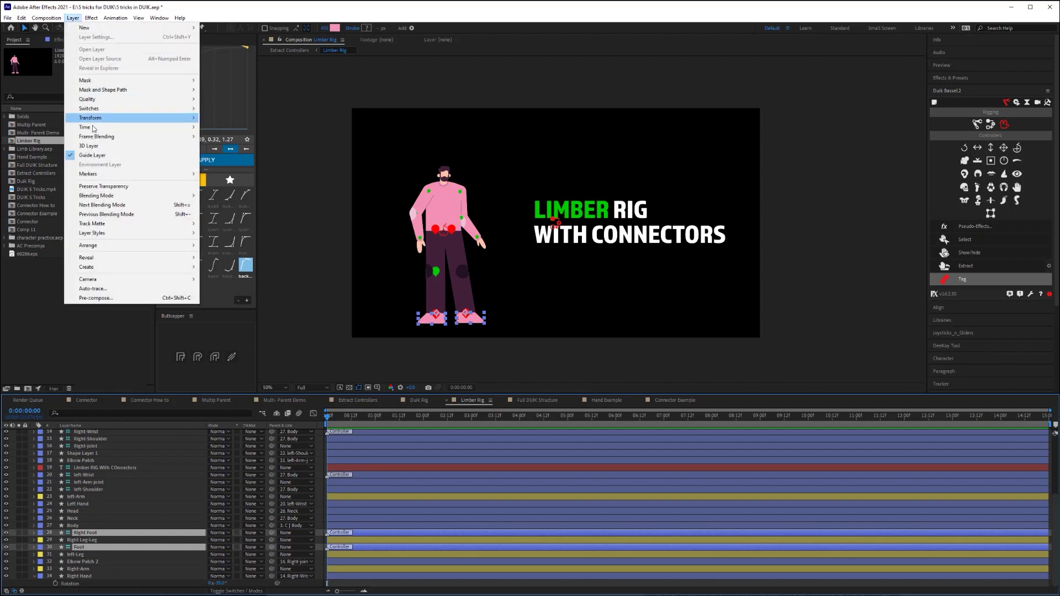
pyautogui.click(88, 153)
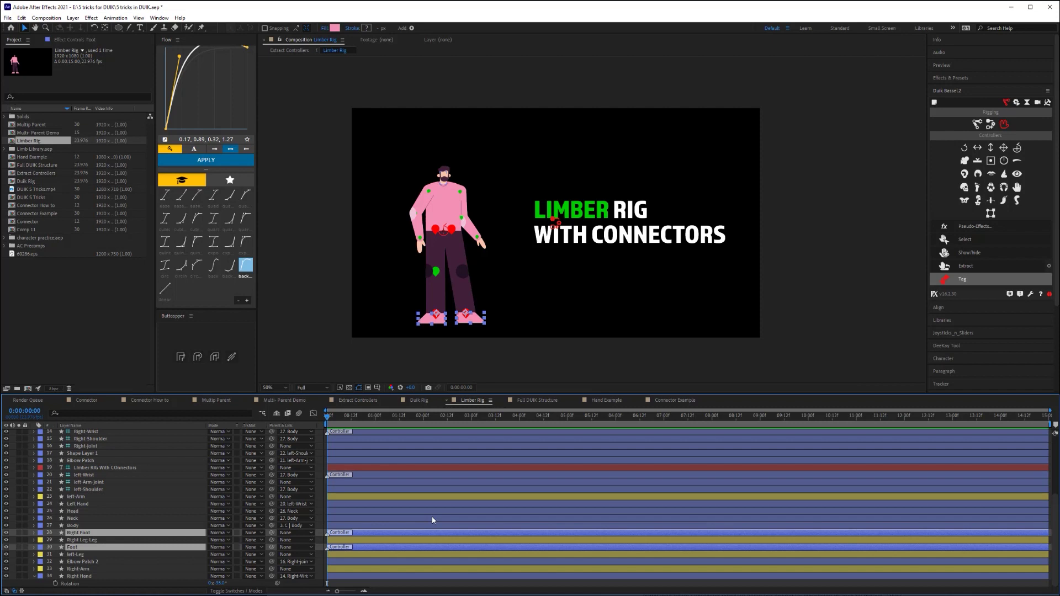
pyautogui.press('Tab')
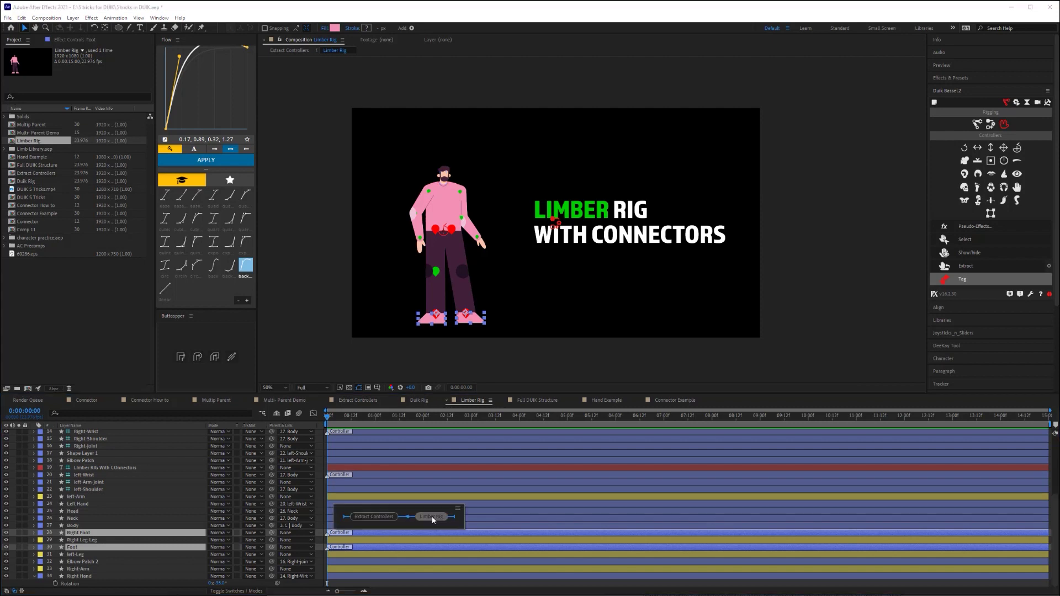
# - Back in Extract Controllers, extract the Limber Rig's tagged wrist and foot controllers
pyautogui.click(378, 518)
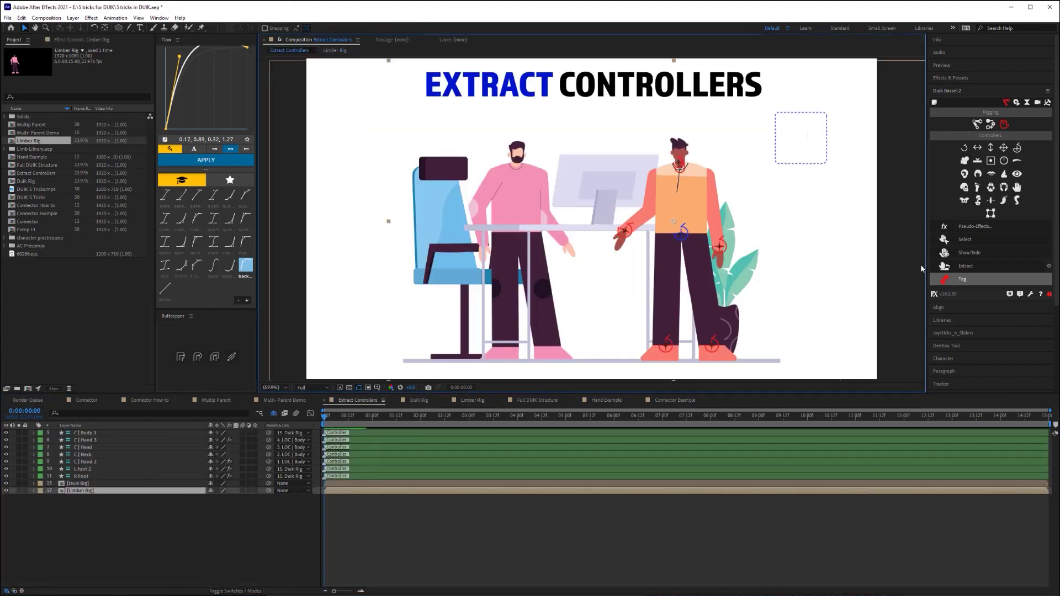
pyautogui.click(979, 267)
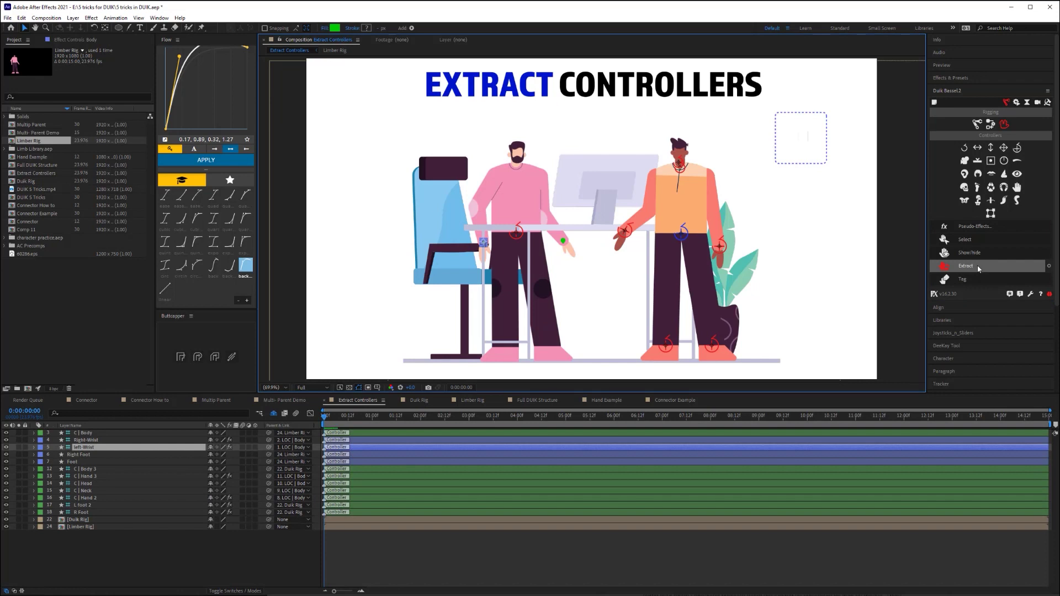
pyautogui.click(563, 241)
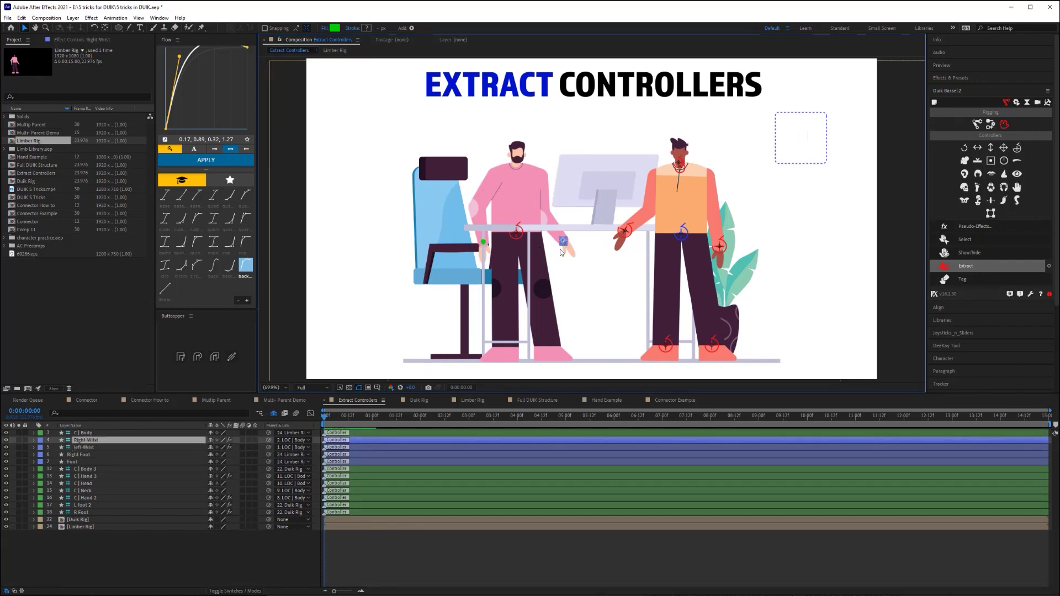
pyautogui.moveTo(552, 356); pyautogui.dragTo(544, 327)
pyautogui.hotkey('ctrl', 'z')
# - Raise the Right-Wrist controller's Limber Shape Lower Length to 124
pyautogui.click(563, 242)
pyautogui.click(76, 40)
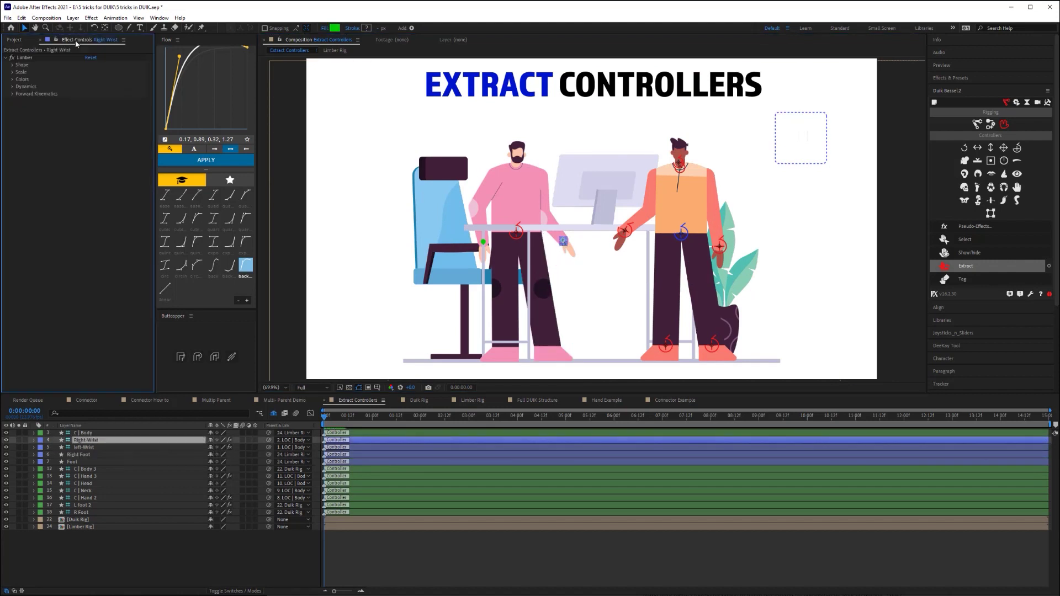
pyautogui.click(13, 65)
pyautogui.moveTo(88, 82)
pyautogui.mouseDown()
pyautogui.moveTo(100, 80)
pyautogui.moveTo(72, 79)
pyautogui.mouseUp()
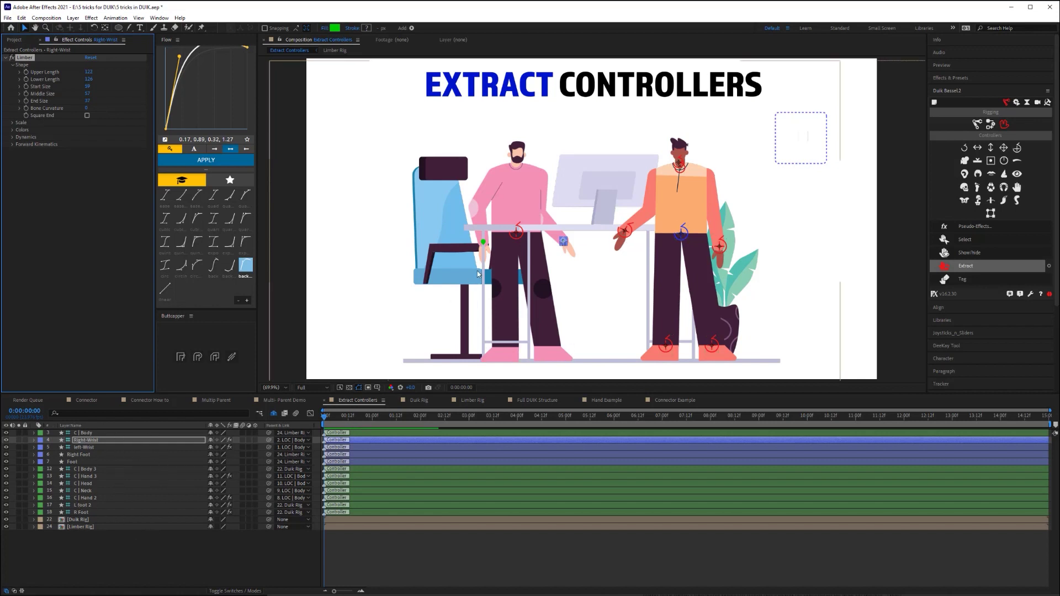
# - Drag the pink character's C | Body controller down and right so it crouches against the desk
pyautogui.click(514, 234)
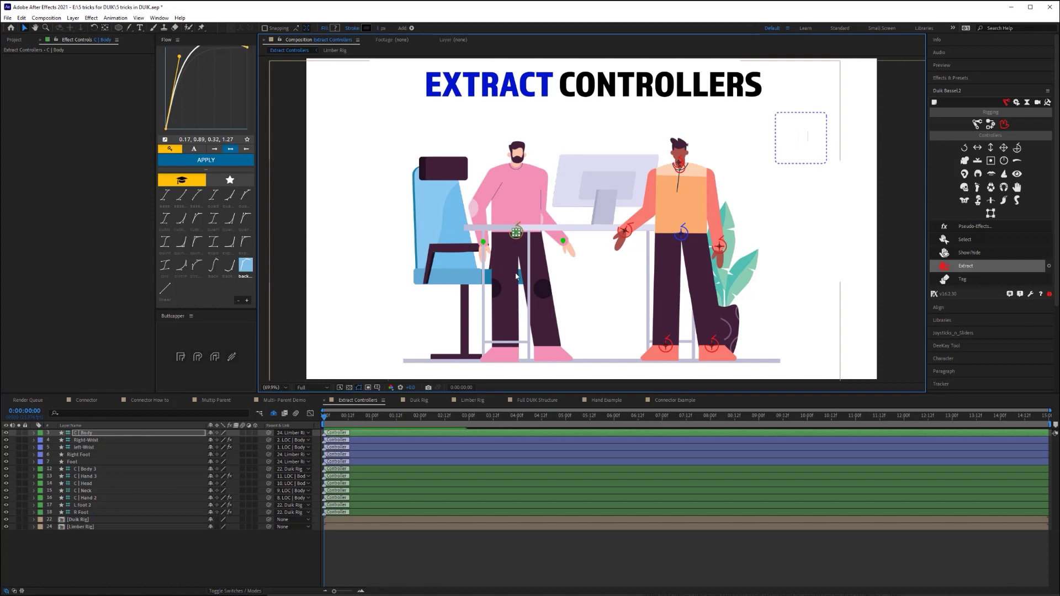
pyautogui.click(519, 232)
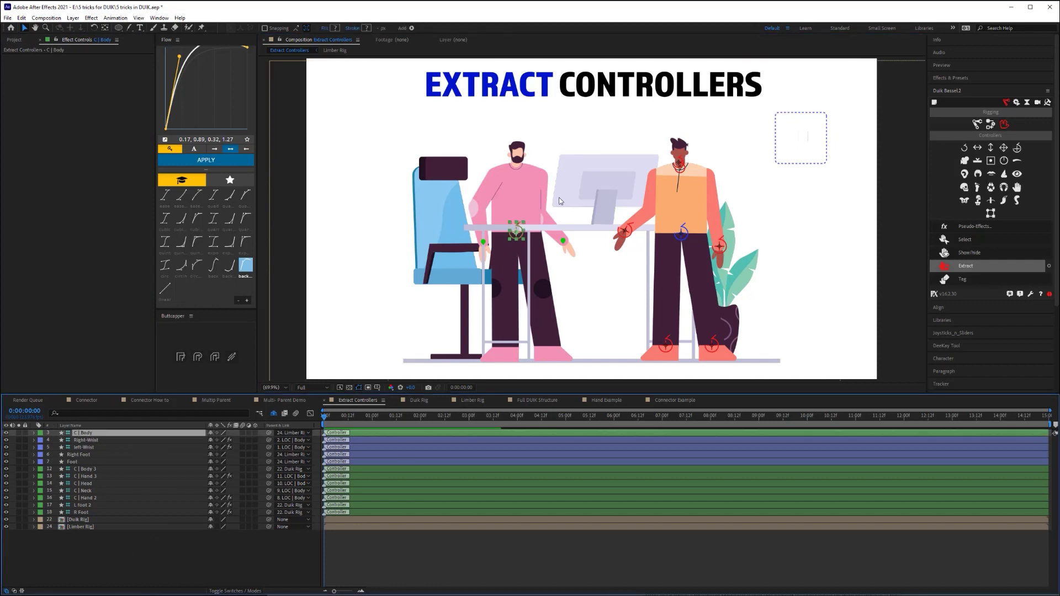
pyautogui.moveTo(519, 232)
pyautogui.mouseDown()
pyautogui.moveTo(517, 253)
pyautogui.moveTo(517, 228)
pyautogui.mouseUp()
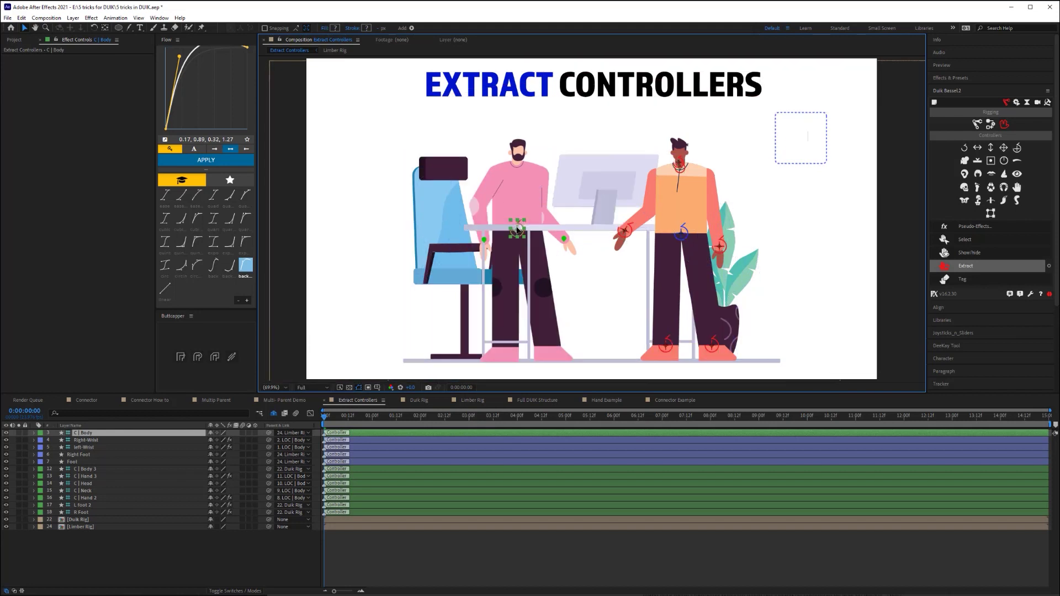
pyautogui.click(680, 233)
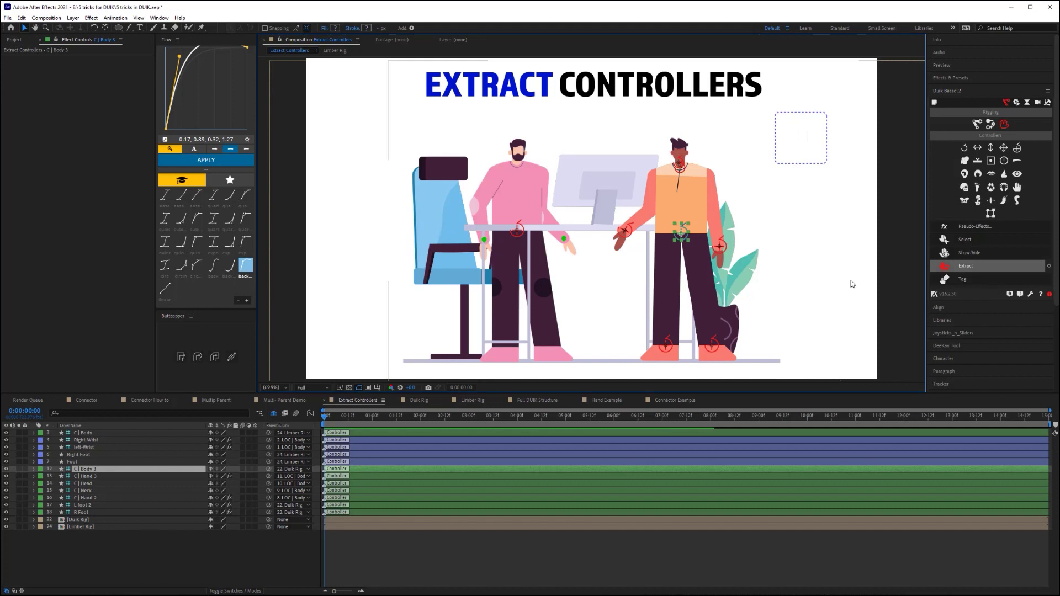
pyautogui.click(518, 230)
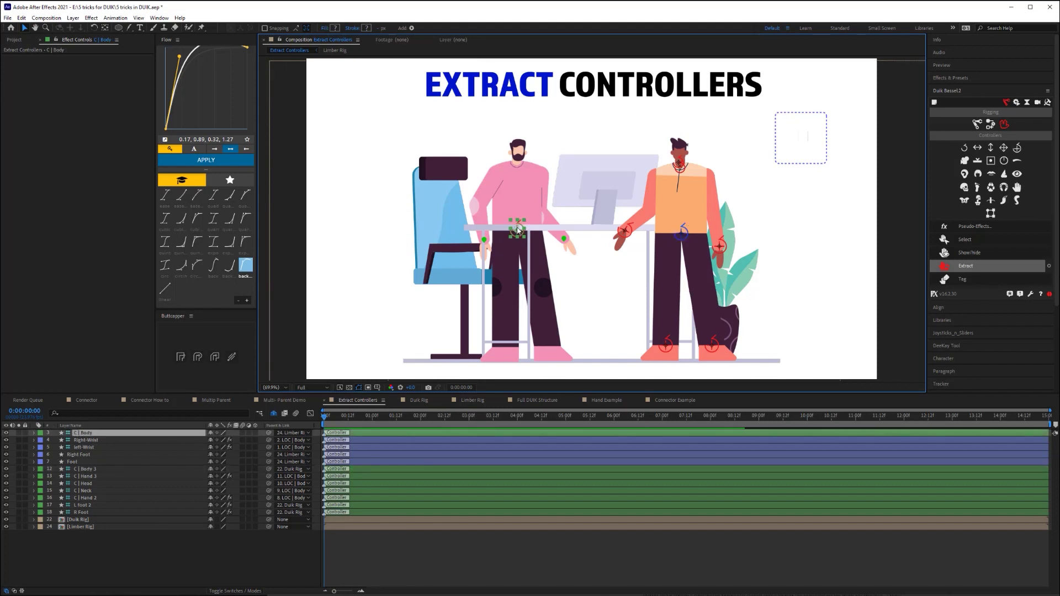
pyautogui.moveTo(518, 229)
pyautogui.mouseDown()
pyautogui.moveTo(513, 238)
pyautogui.moveTo(526, 242)
pyautogui.mouseUp()
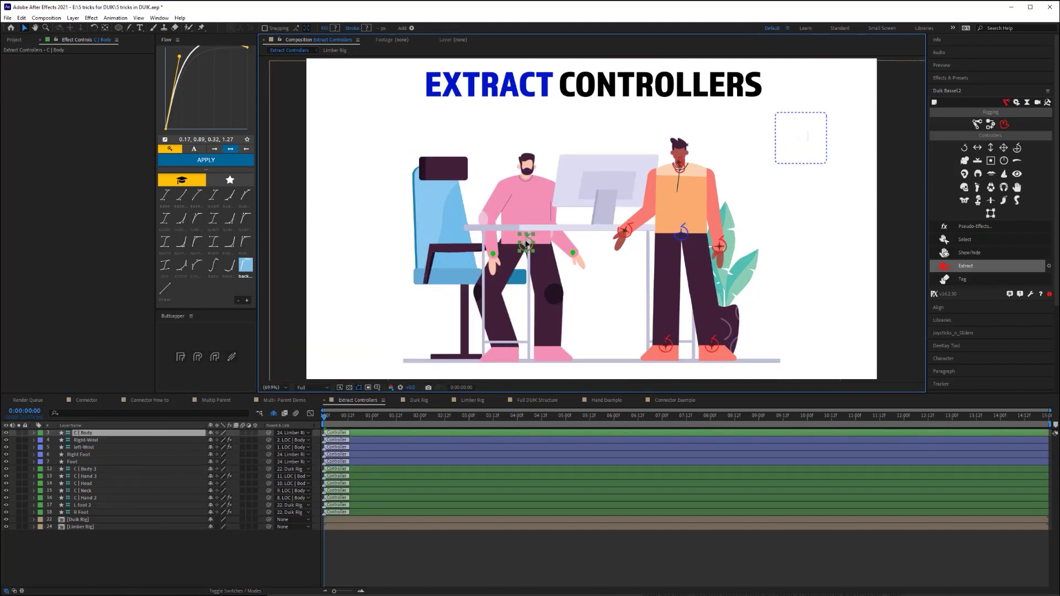